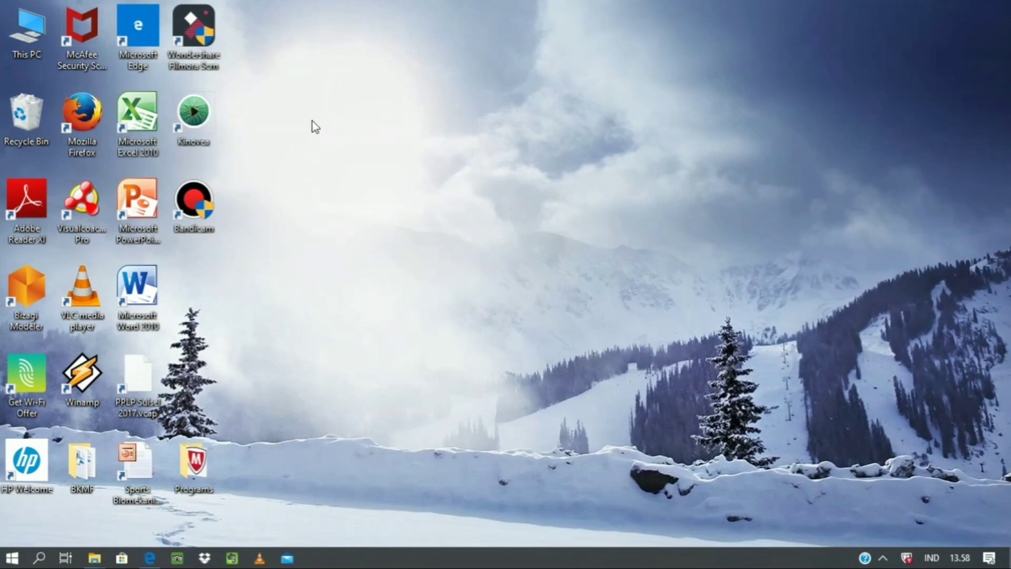
- Launch Kinovea from the desktop
left_click(207, 119)
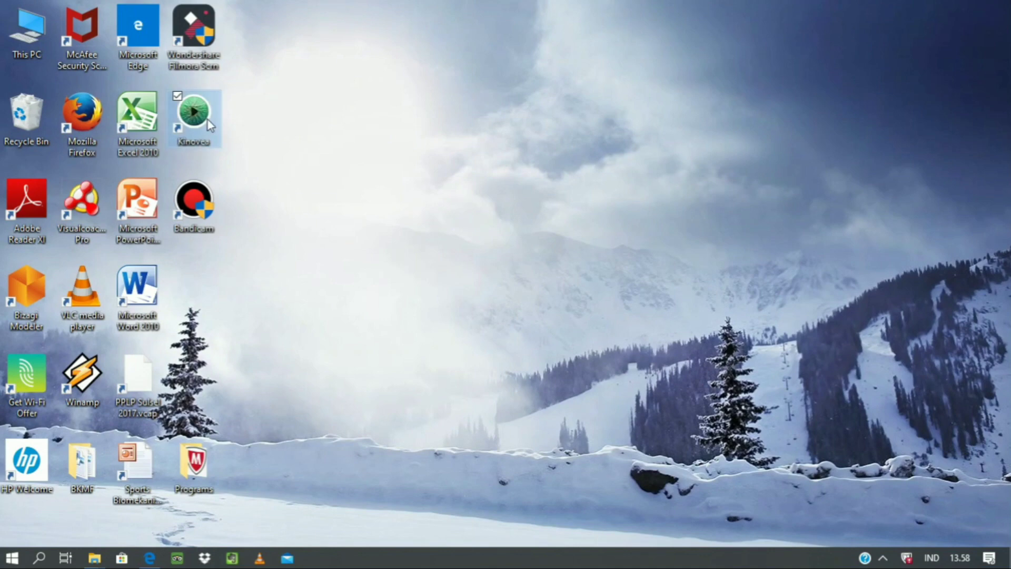
double_click(208, 119)
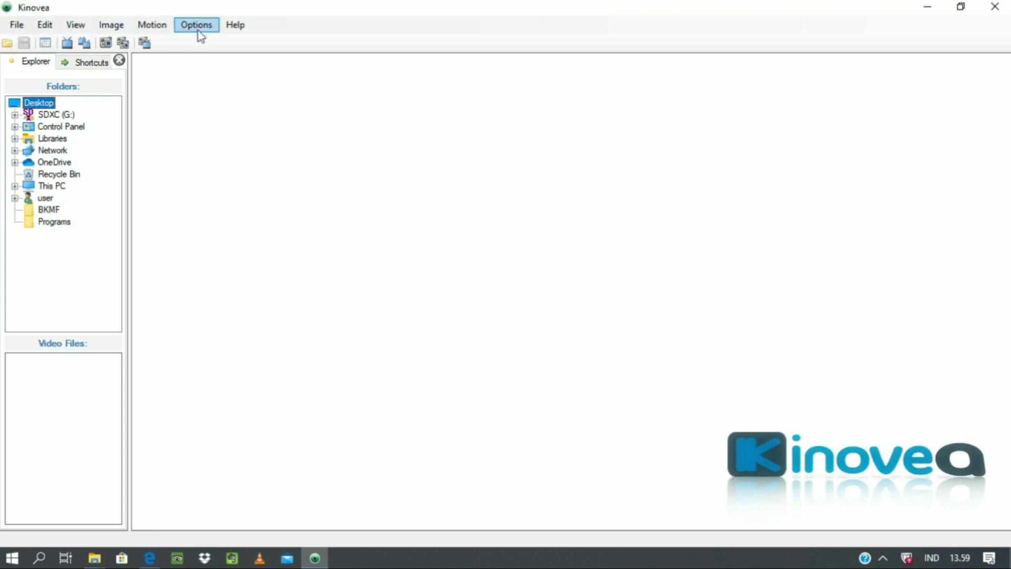
left_click(20, 26)
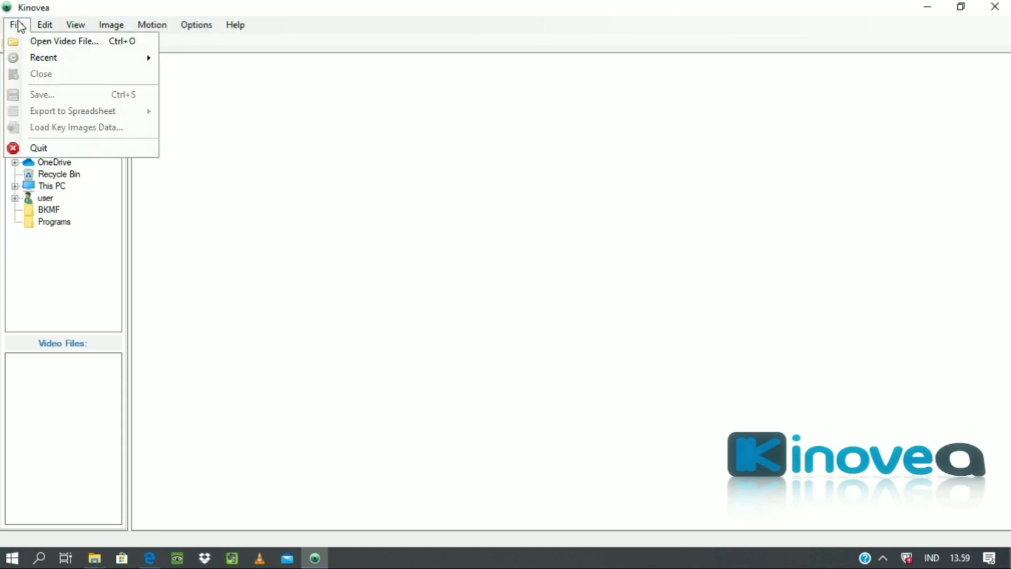
mouse_move(67, 30)
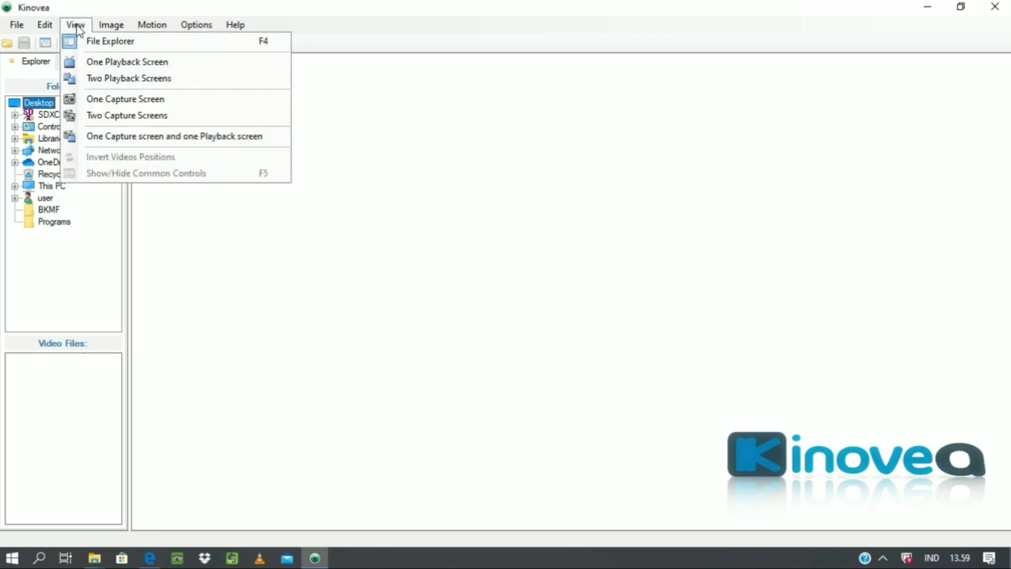
mouse_move(112, 30)
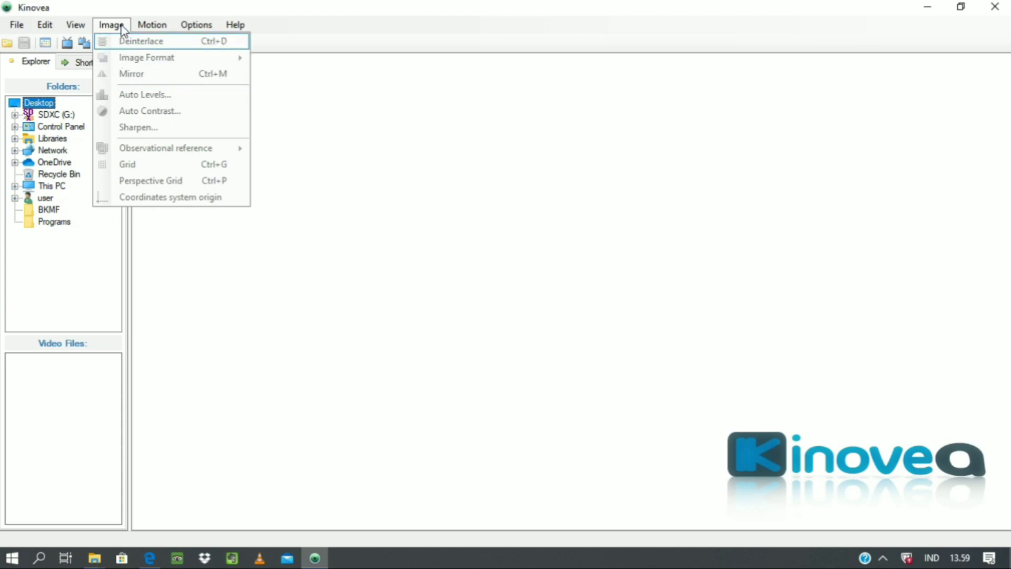
mouse_move(154, 30)
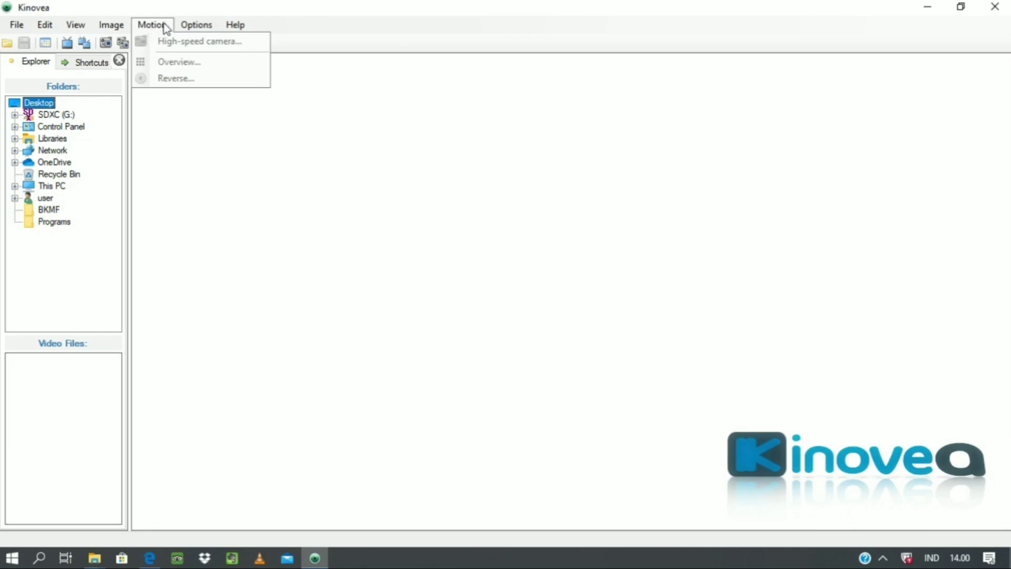
mouse_move(194, 32)
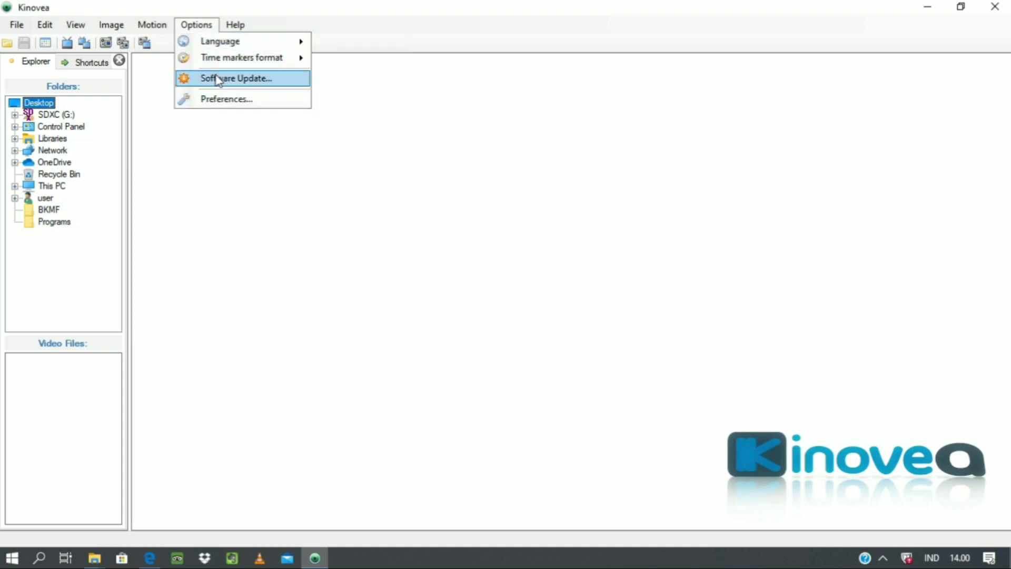
left_click(198, 27)
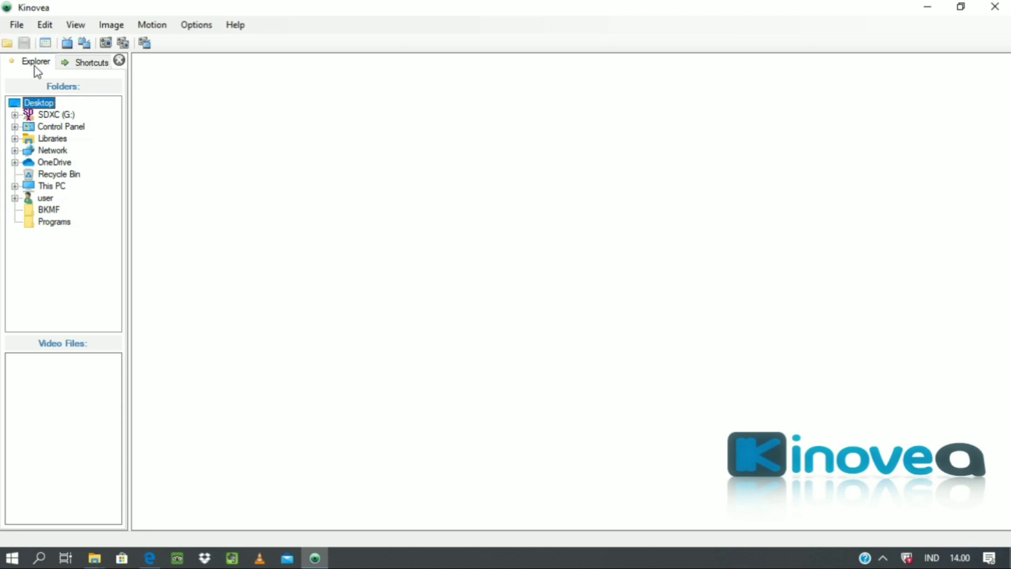
- Switch the workspace through the one-playback, two-playback, one-capture and combined capture-and-playback layouts
left_click(67, 44)
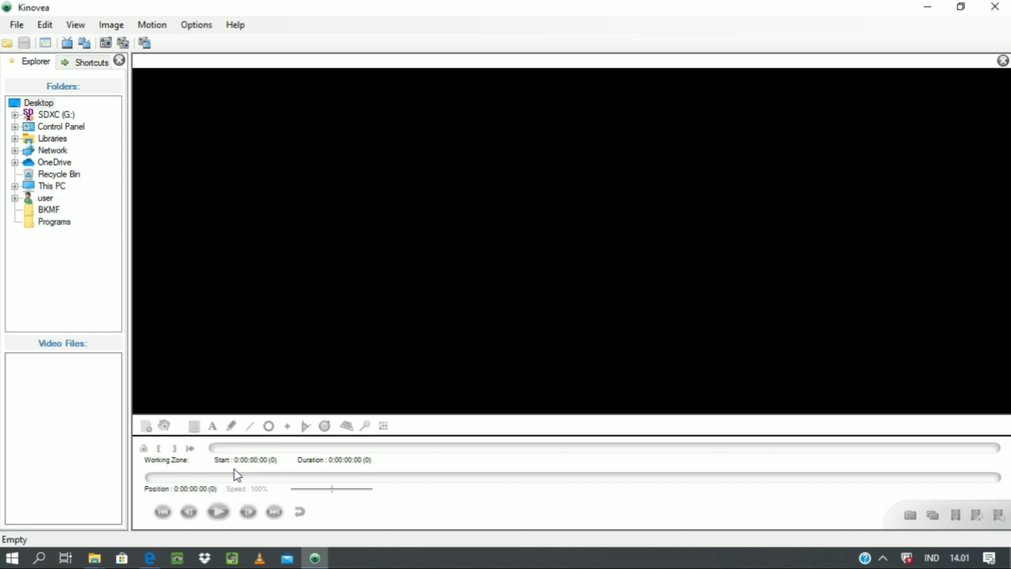
left_click(89, 50)
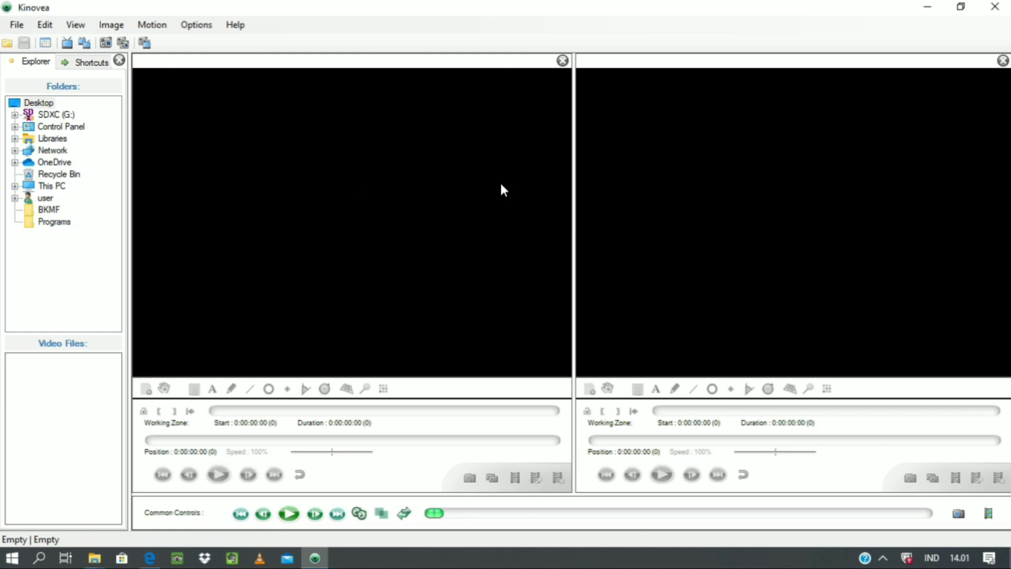
left_click(105, 43)
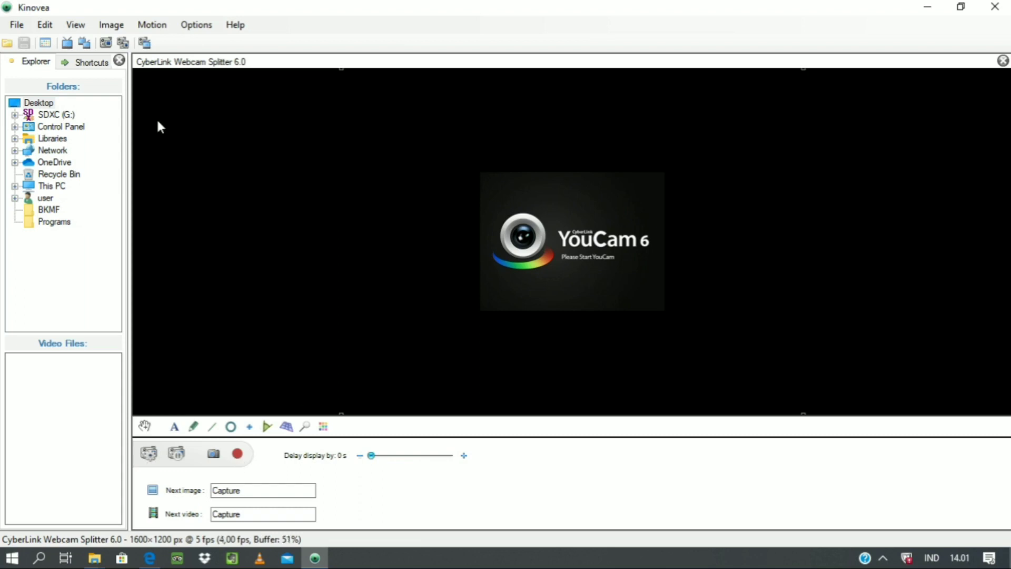
left_click(124, 46)
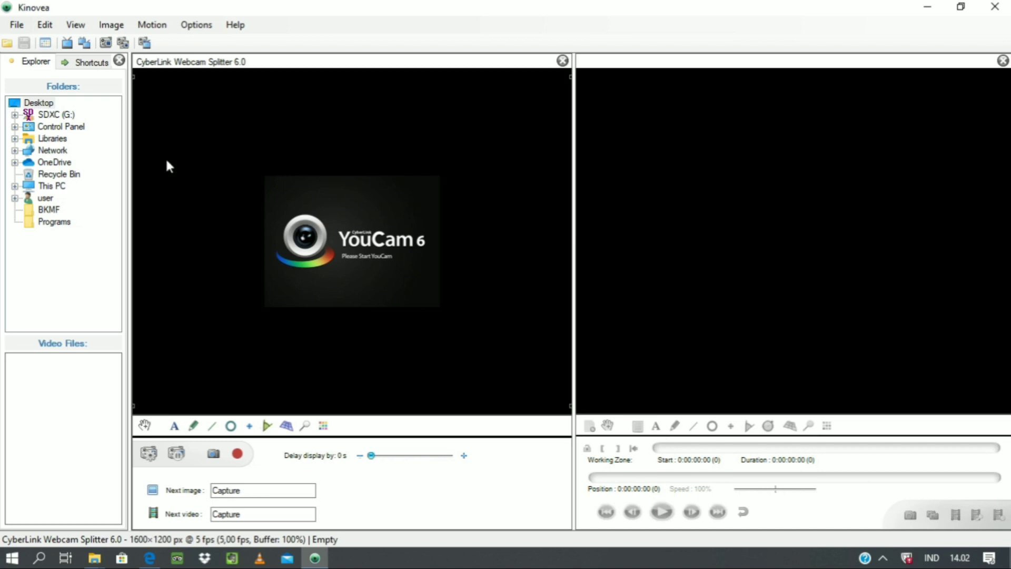
- Set up a single playback screen and load the video VID_20200214_163442 from the DATA (E:) drive
left_click(65, 45)
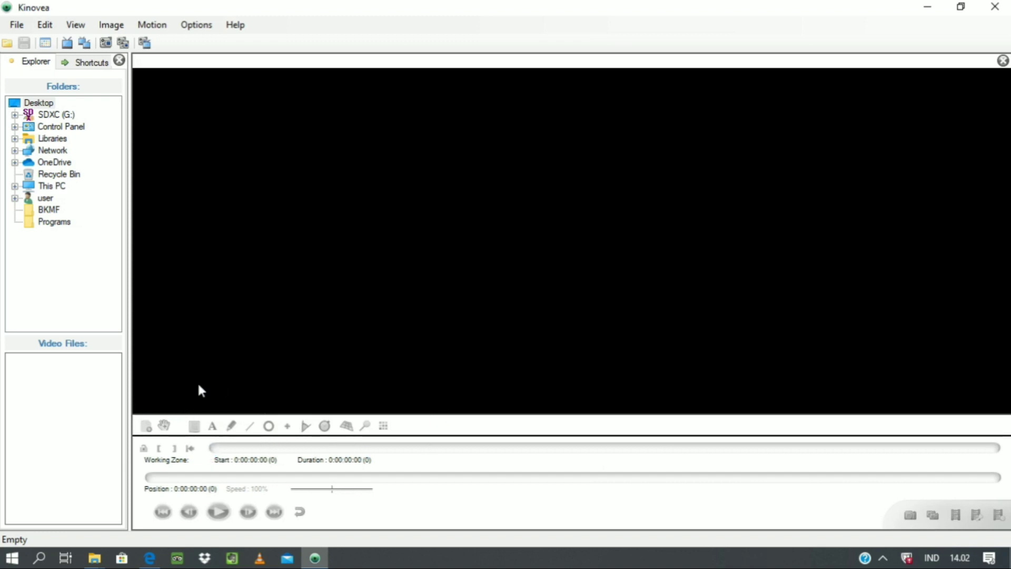
left_click(7, 43)
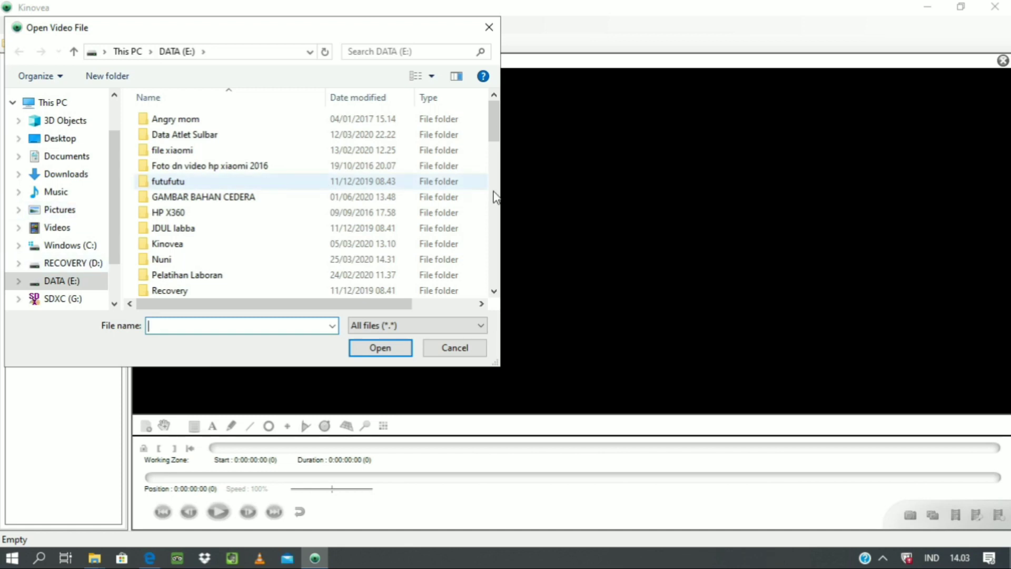
scroll(495, 237, "down", 10)
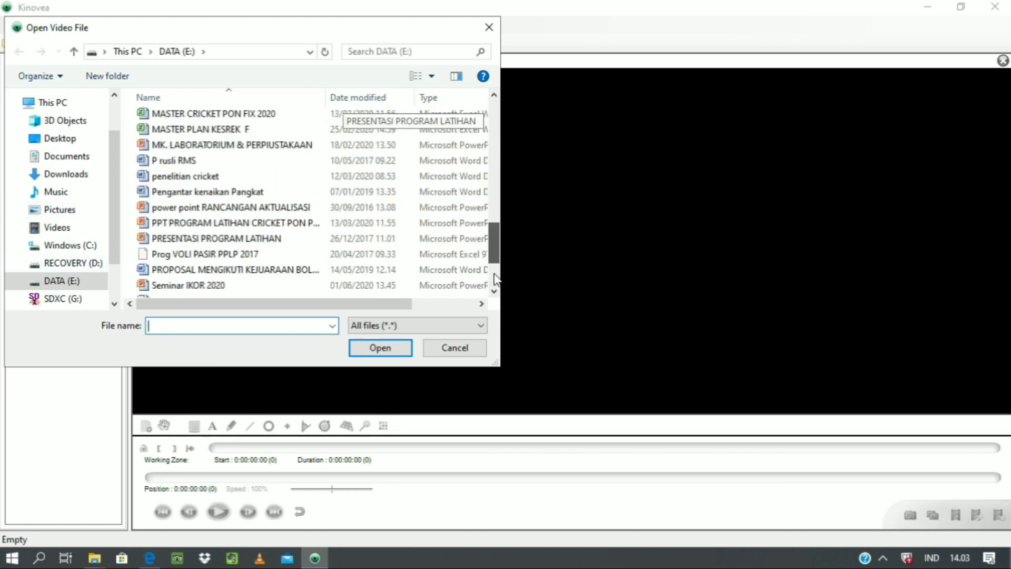
scroll(495, 279, "down", 4)
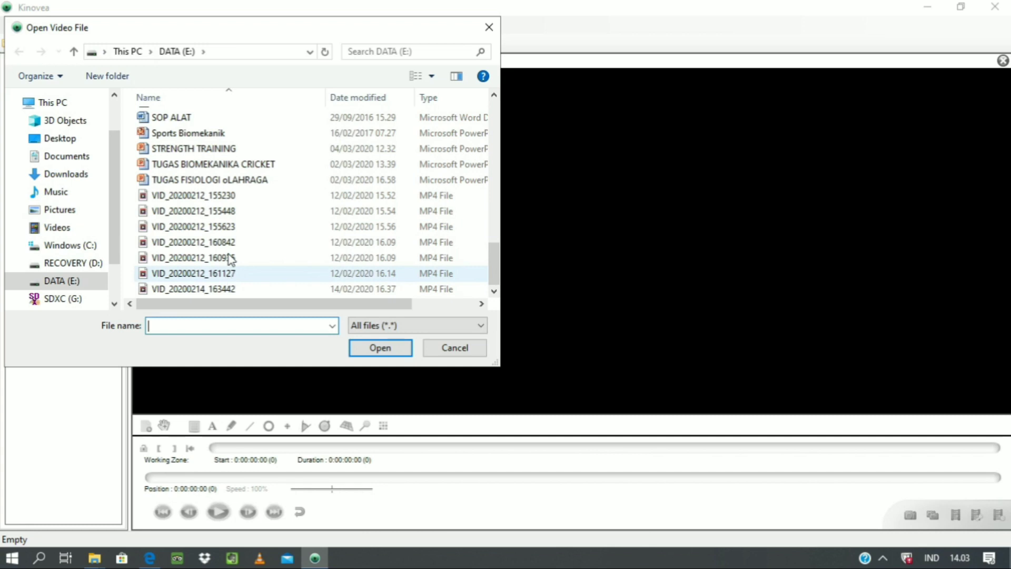
left_click(226, 290)
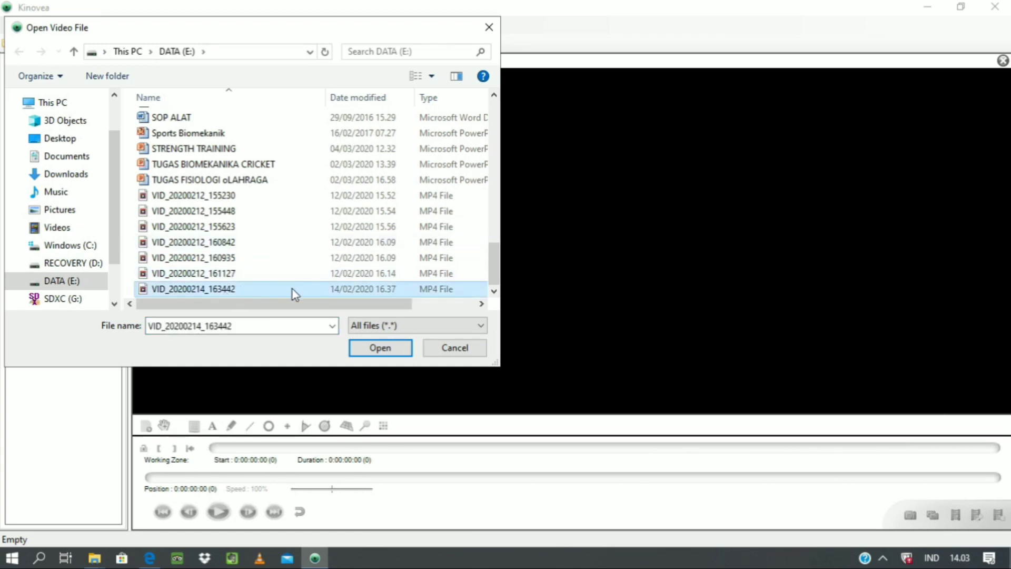
left_click(386, 354)
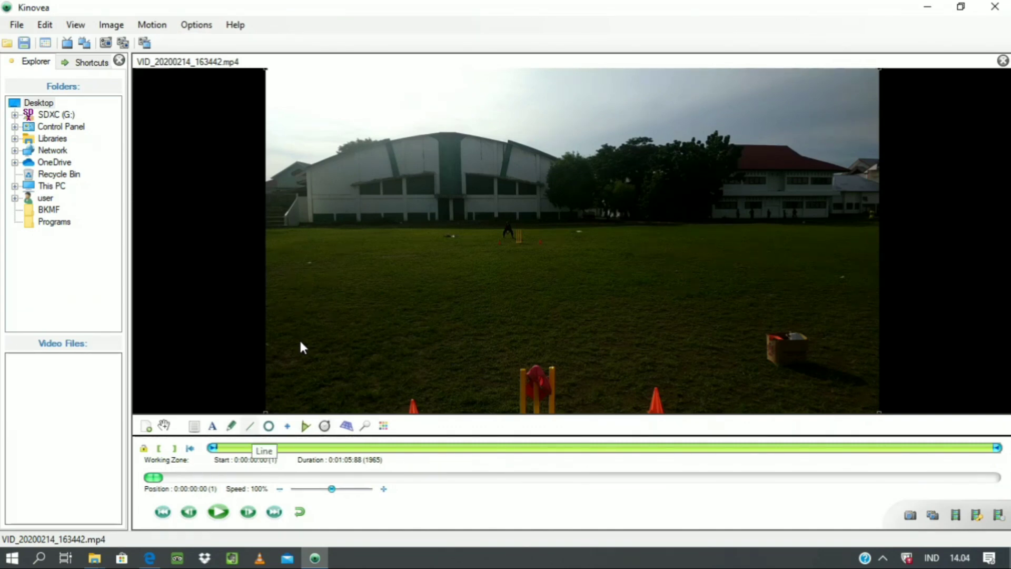
- Draw a steep line across the building's left end and a near-horizontal line about 600 px long from its roof to the trees
left_click_drag(250, 436, 270, 335)
left_click(268, 347)
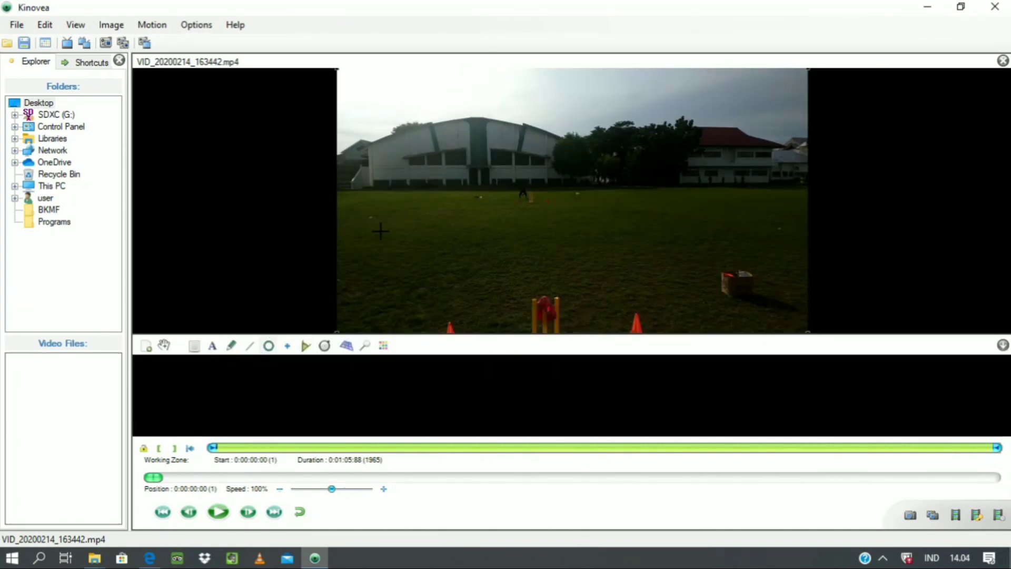
left_click_drag(396, 214, 421, 100)
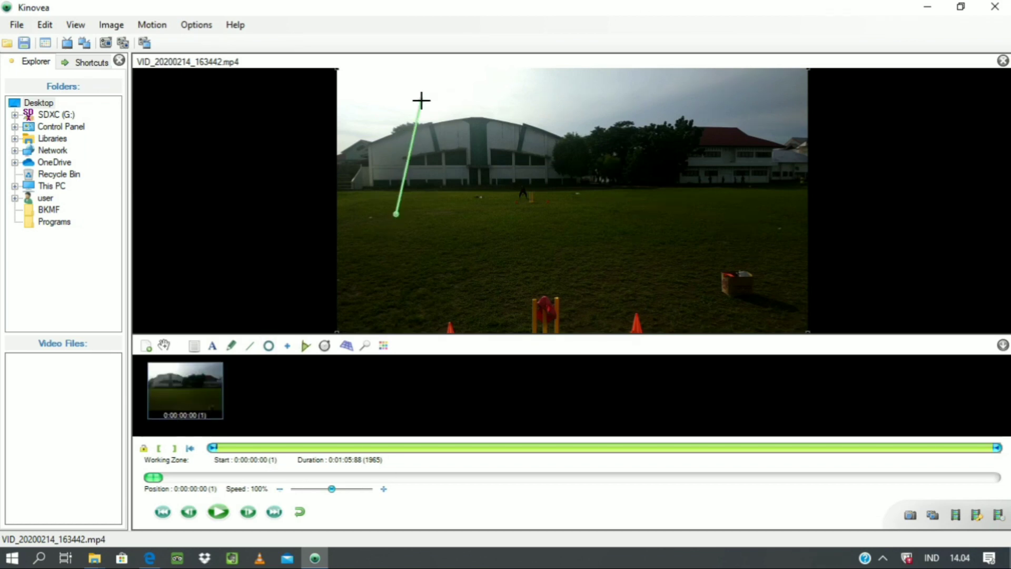
left_click_drag(454, 138, 600, 129)
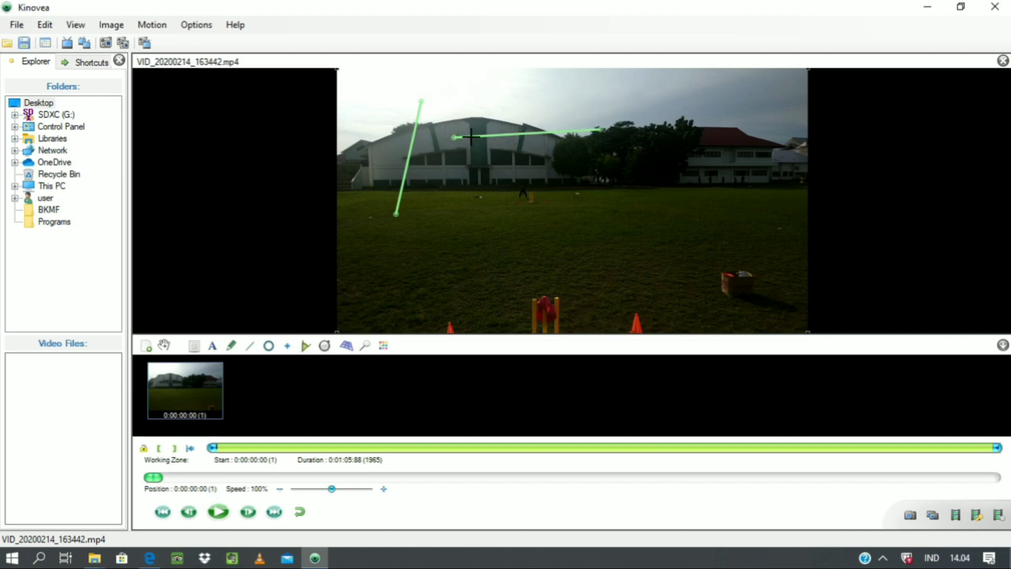
right_click(471, 137)
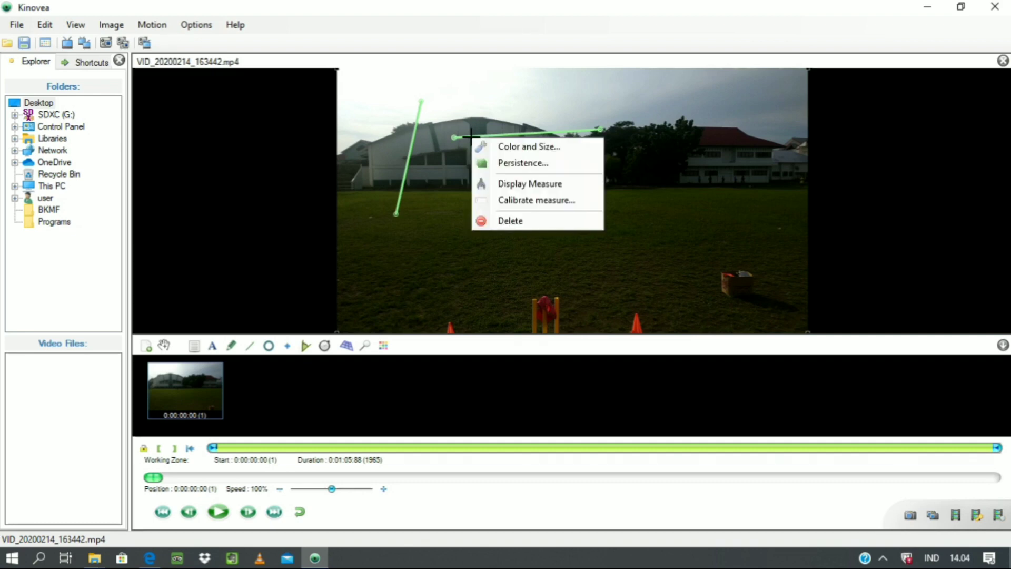
left_click(525, 148)
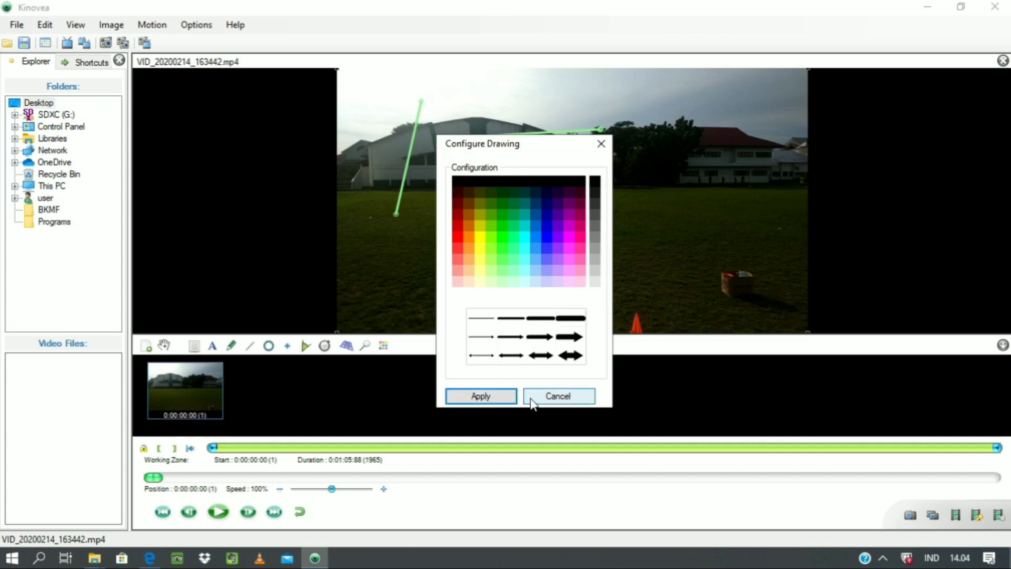
key("Return")
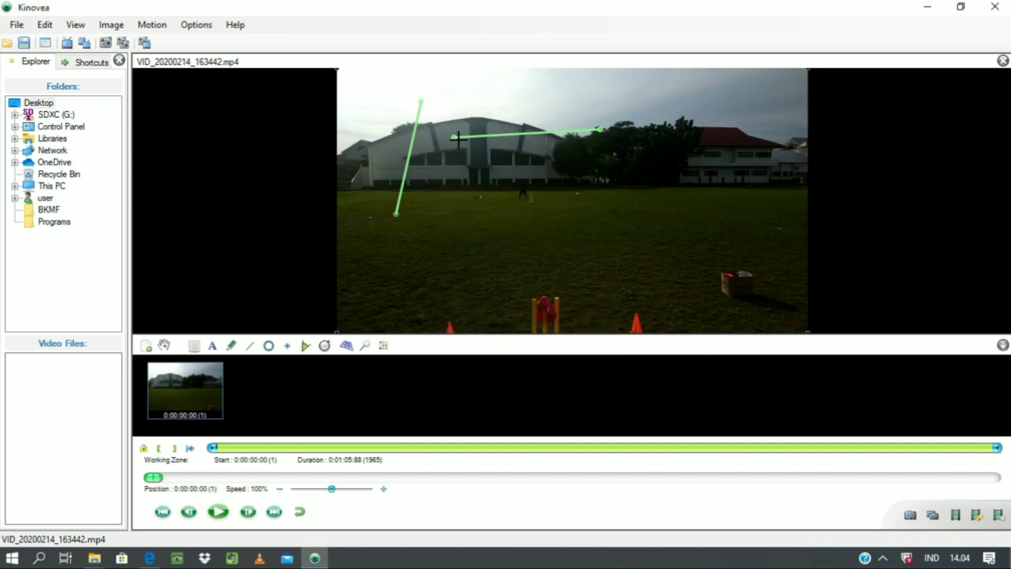
- Display the near-horizontal line's measure and calibrate its real size to 50 centimeters
right_click(456, 138)
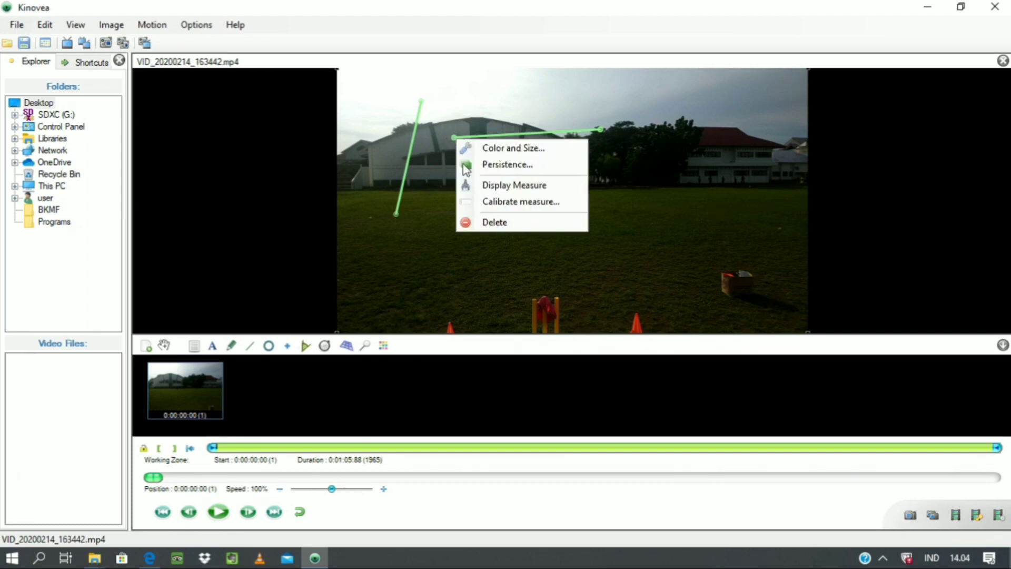
left_click(502, 185)
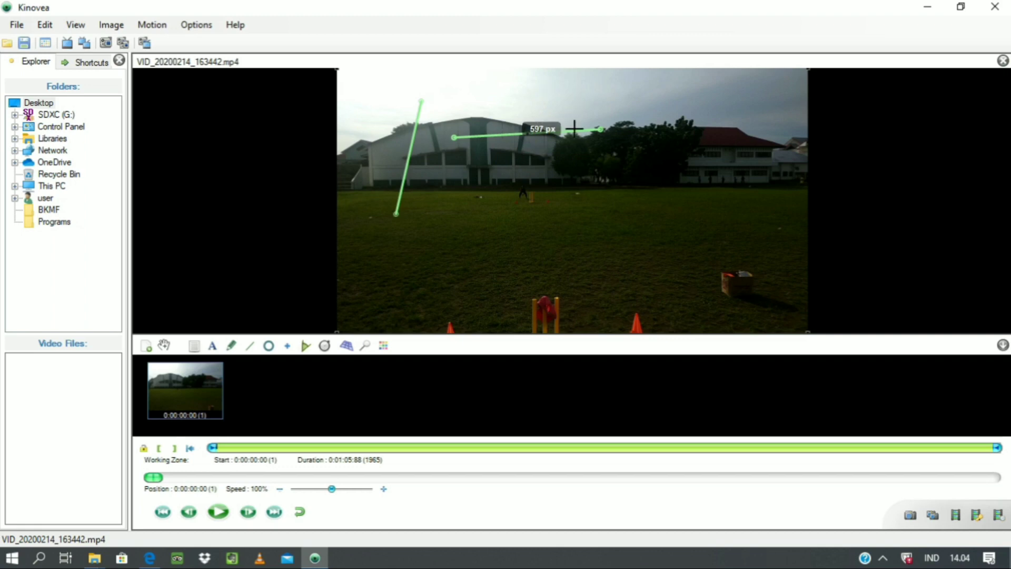
right_click(491, 137)
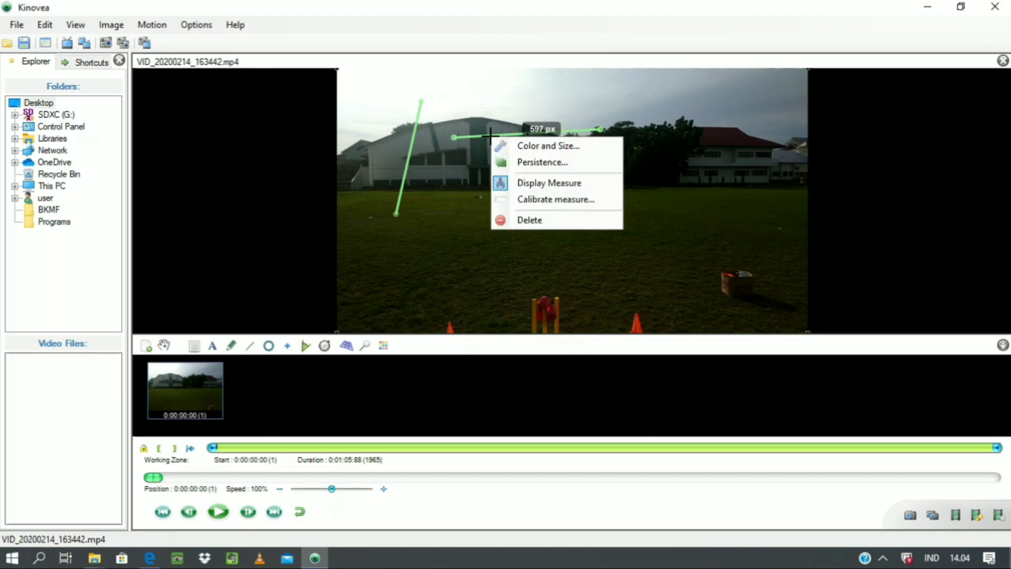
left_click(528, 199)
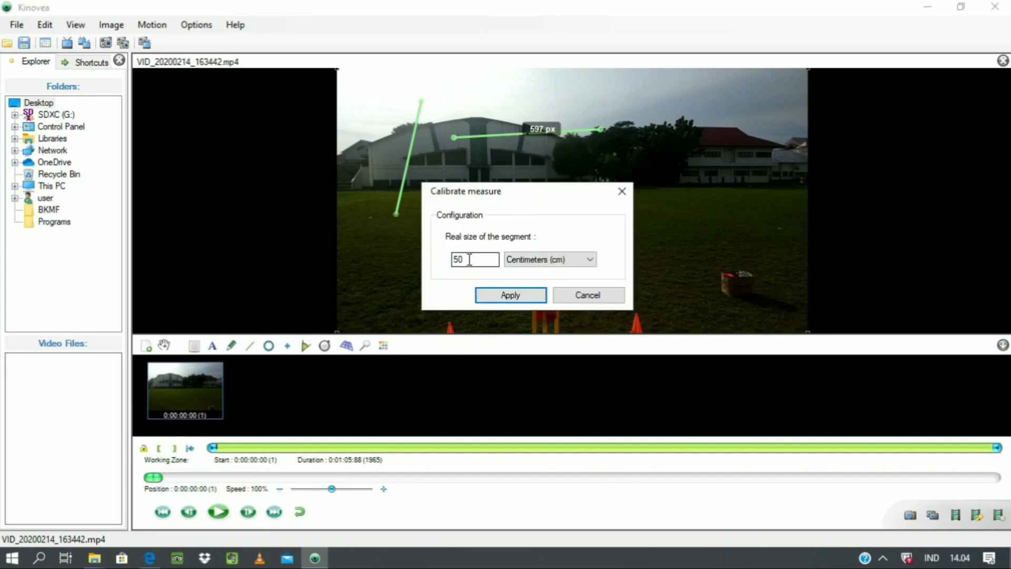
left_click(506, 290)
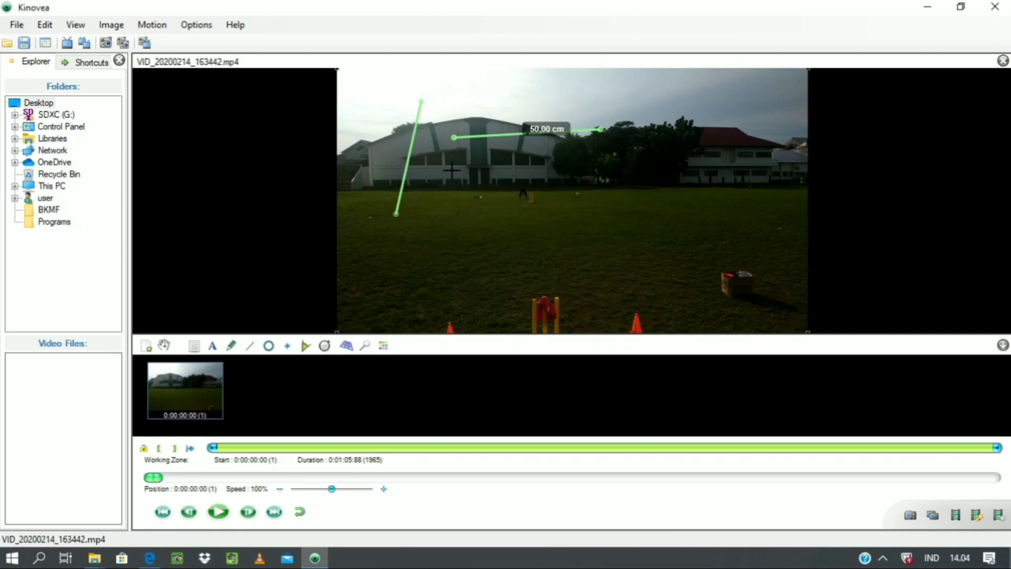
- Delete both the near-horizontal line and the steep line from the video image
right_click(454, 137)
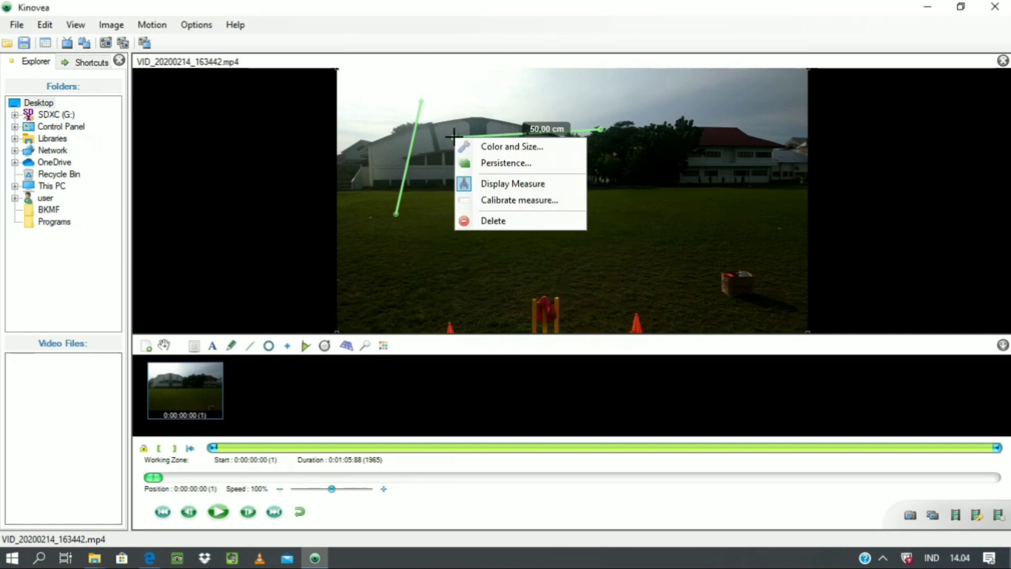
left_click(489, 218)
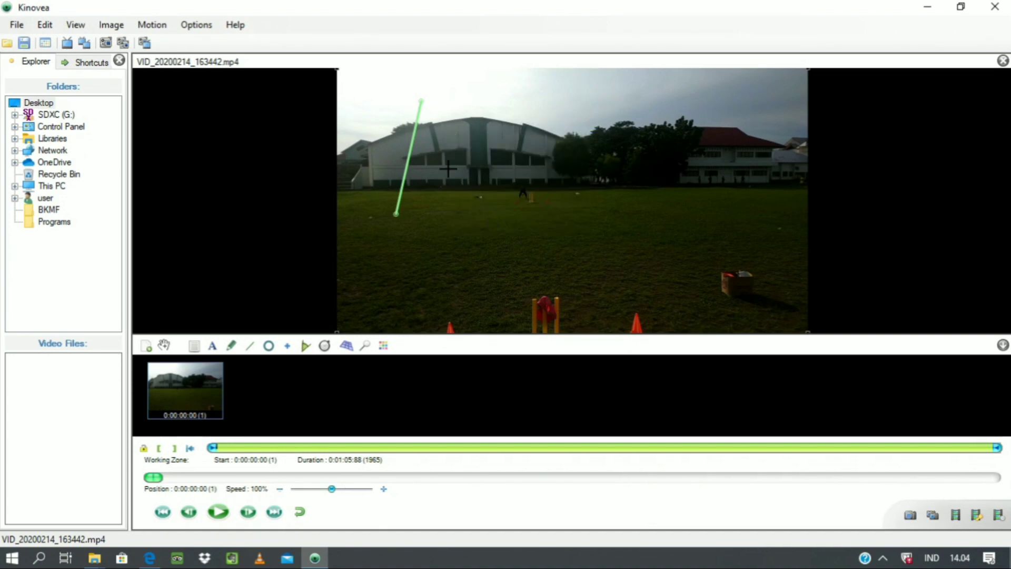
right_click(415, 129)
left_click(467, 217)
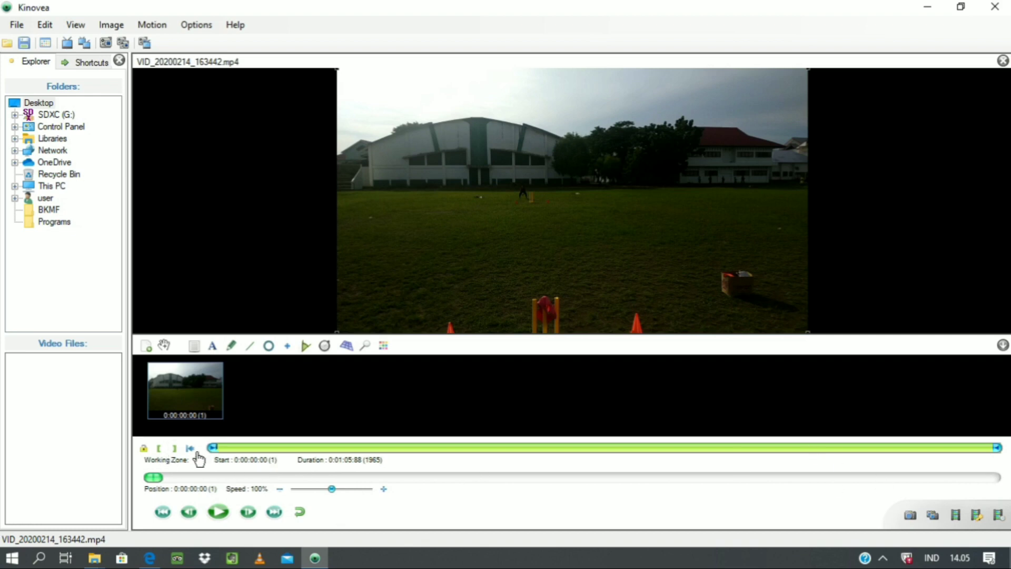
- Shorten the working zone slightly at its end to a duration of 0:01:05:75 and start playing the video
mouse_move(214, 451)
left_mouse_down()
mouse_move(273, 463)
mouse_move(388, 460)
mouse_move(219, 458)
left_mouse_up()
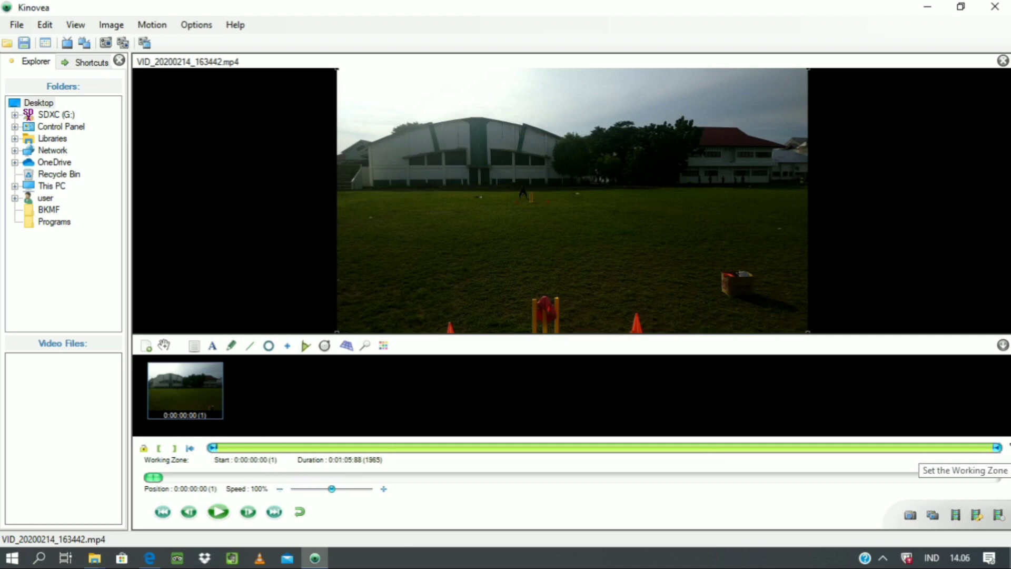
left_click_drag(997, 448, 996, 447)
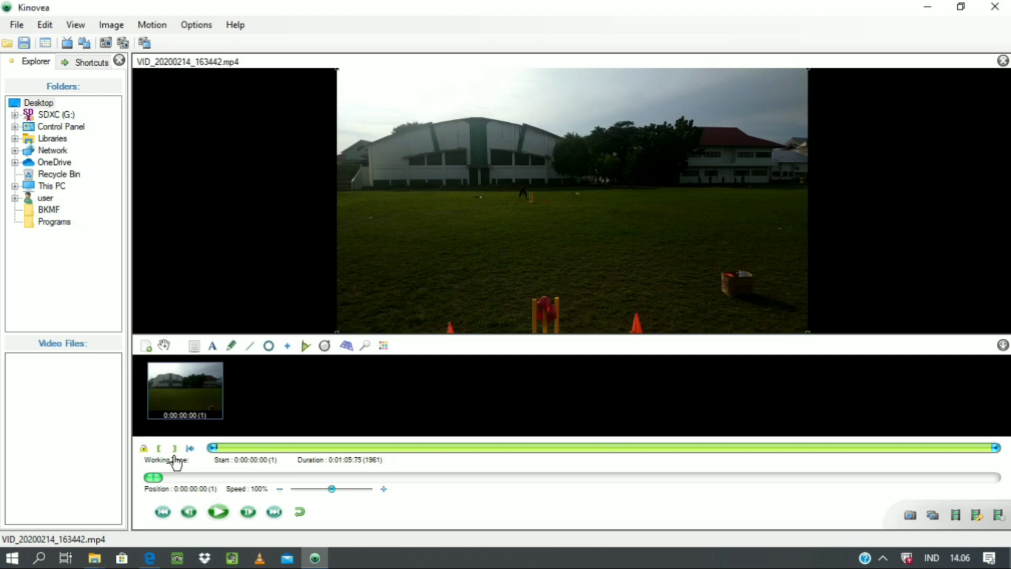
left_click(216, 516)
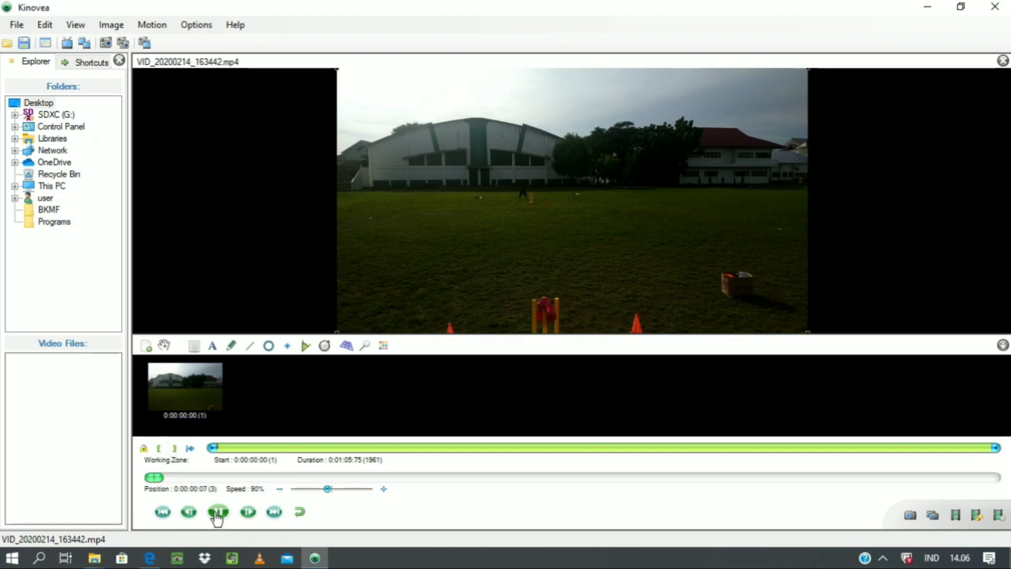
- Reduce the playback speed to 45% while the video plays, and pause it at position 0:00:02:61
key("Down")
key("Down")
key("Down")
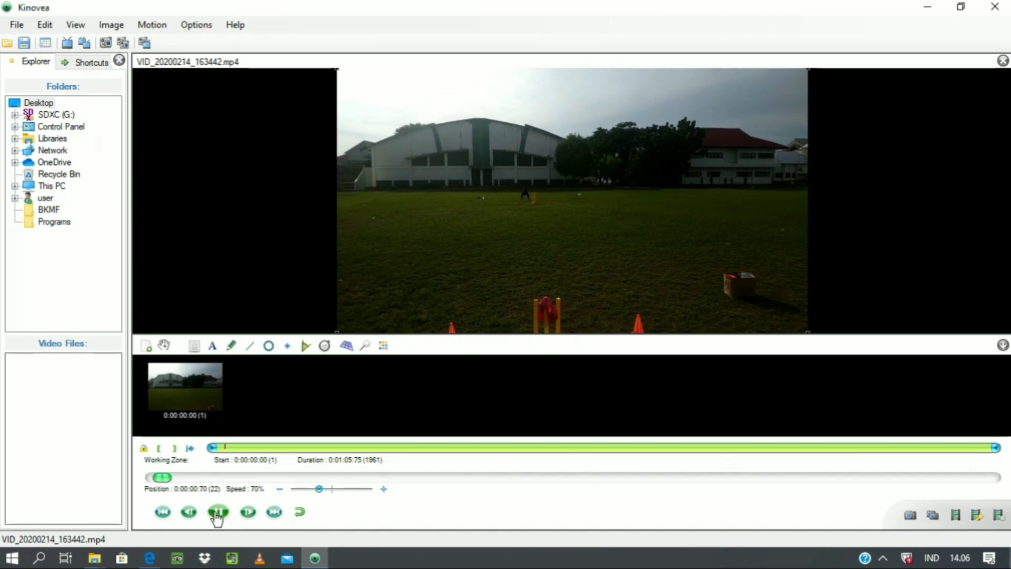
key("Down")
key("Down")
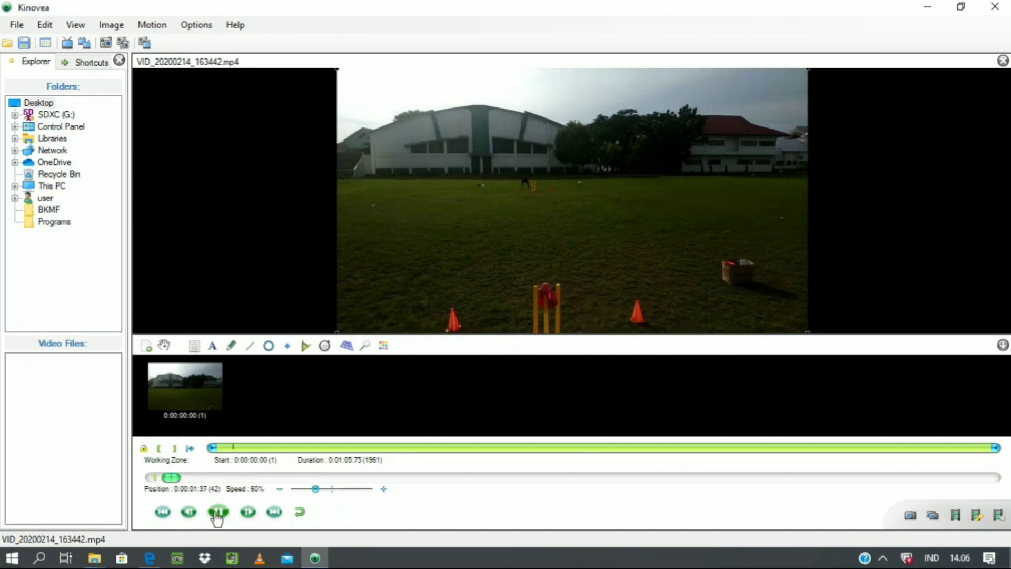
key("Down")
key("Down")
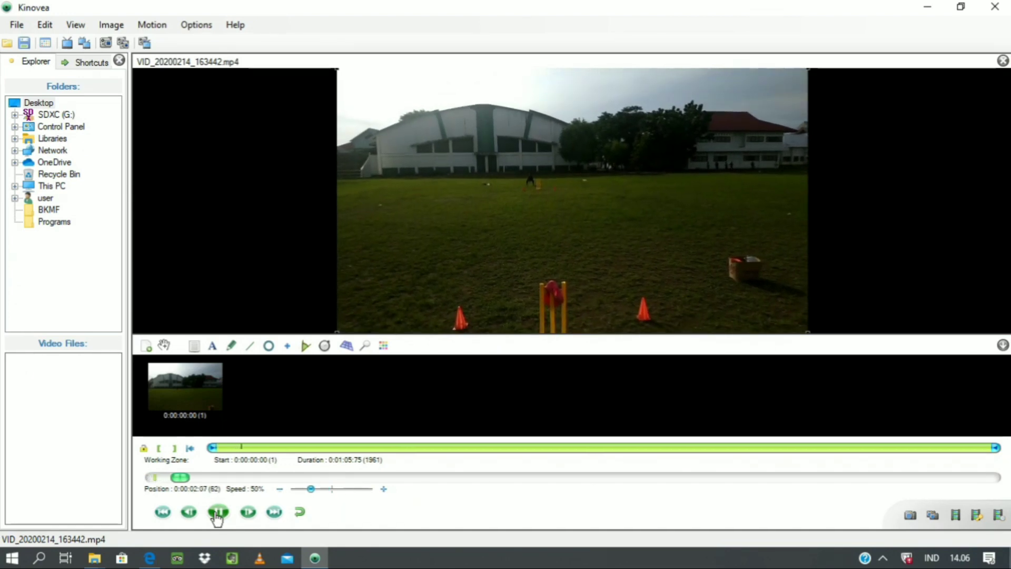
left_click(217, 513)
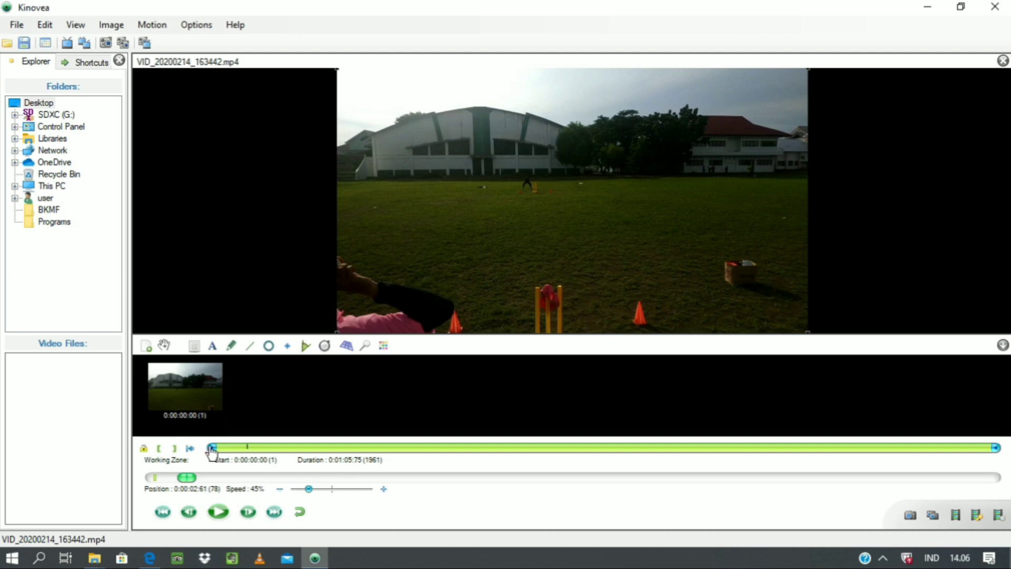
- Set the working zone's start to the current frame and reset the zone to the whole video
left_click(157, 451)
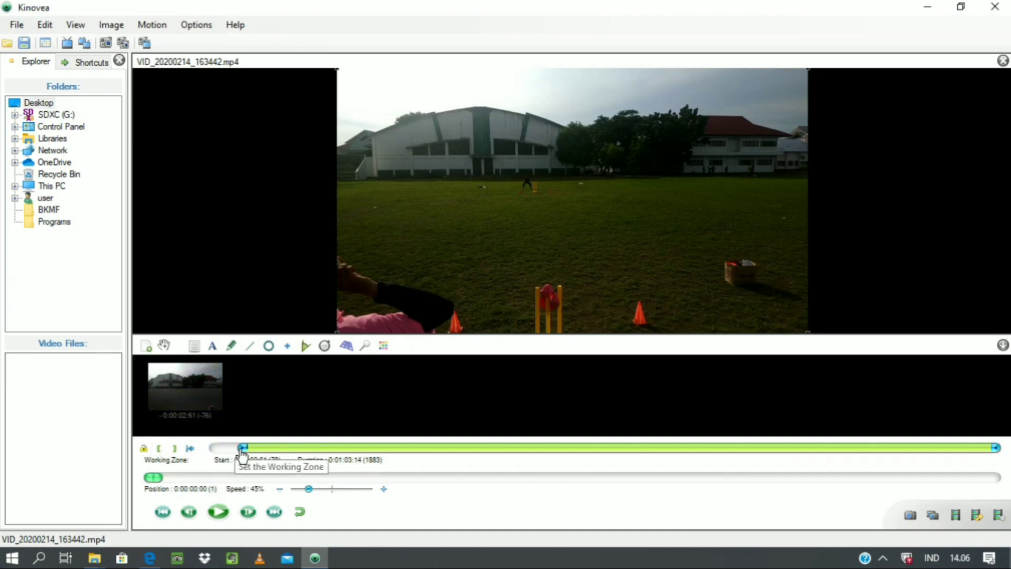
left_click(193, 449)
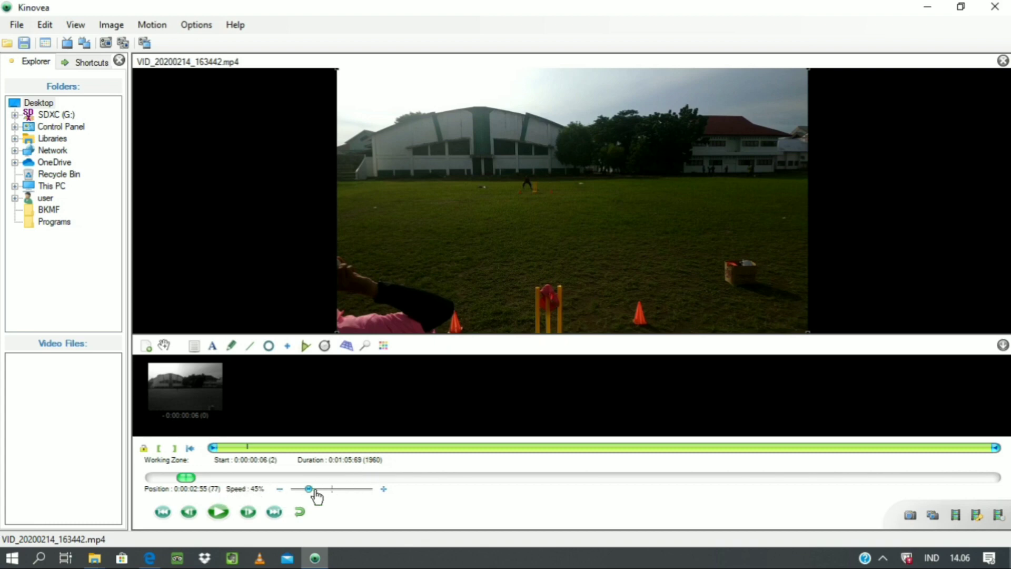
- Raise the playback speed to 198%, play the video and pause it at position 0:00:04:85
left_click_drag(311, 491, 376, 494)
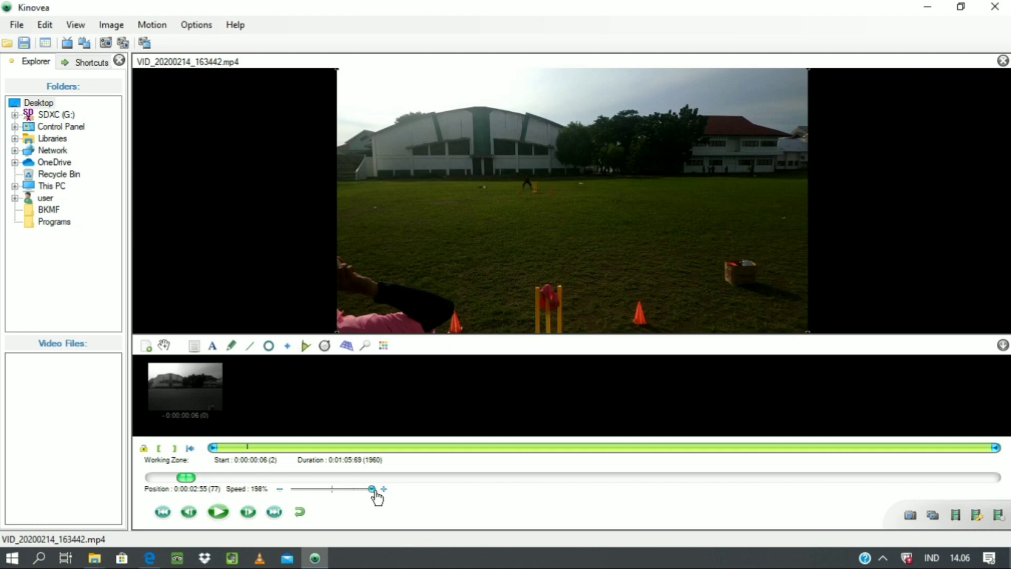
left_click(219, 512)
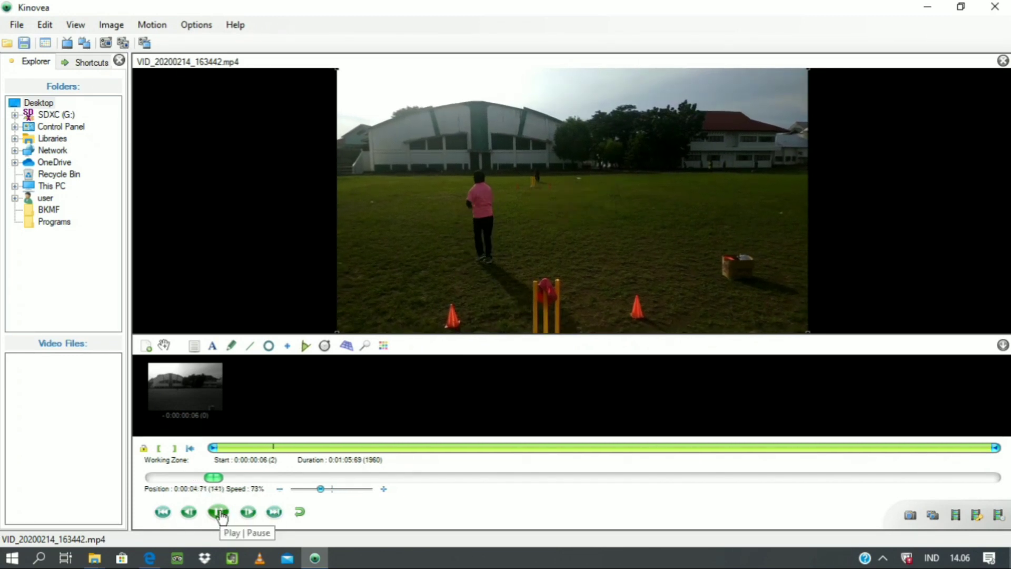
left_click(220, 514)
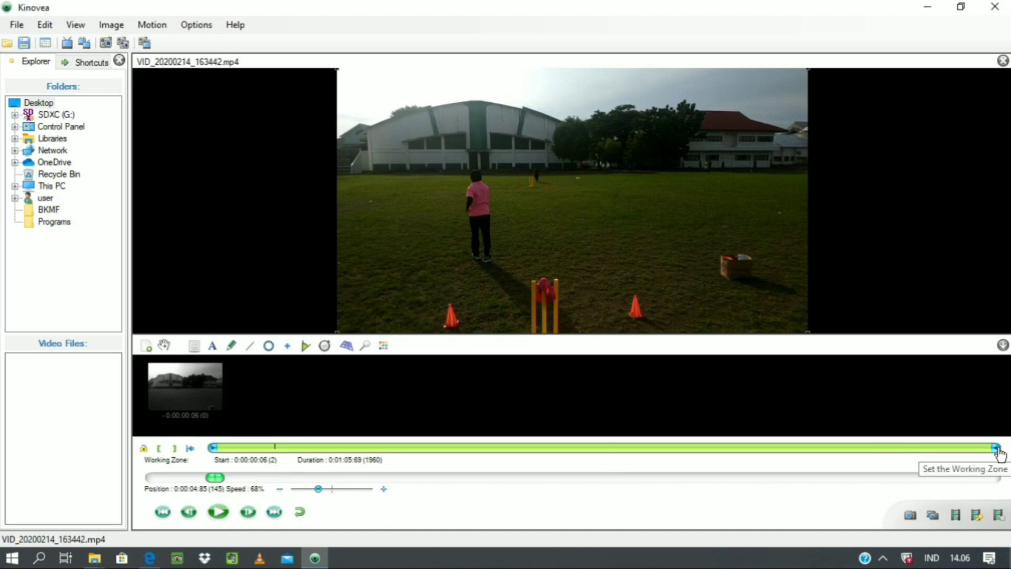
- Narrow the working zone to a start of 0:00:06:30 and a duration of 0:00:10:43, and start playing it
mouse_move(995, 448)
left_mouse_down()
mouse_move(538, 470)
mouse_move(354, 458)
mouse_move(419, 449)
left_mouse_up()
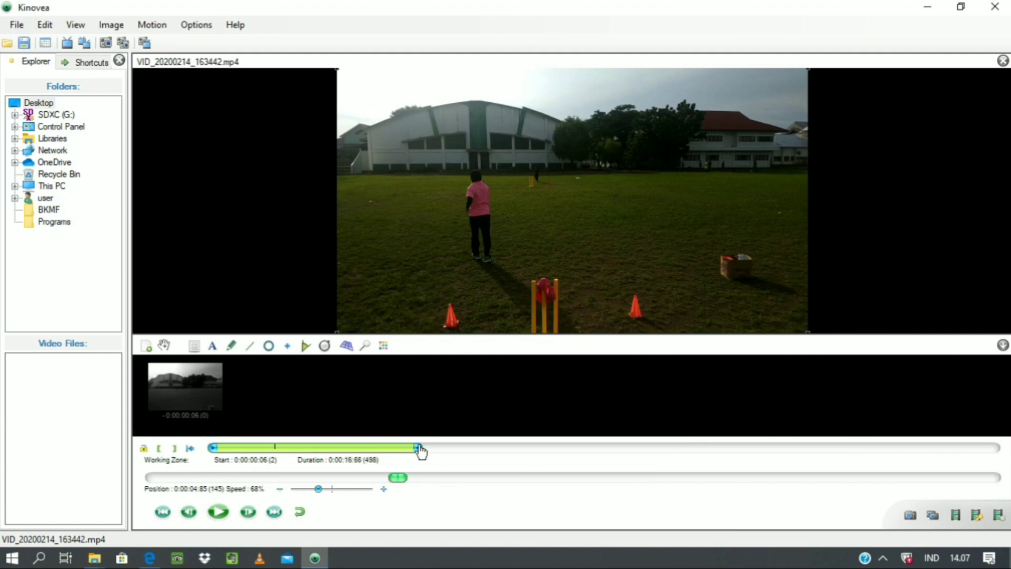
left_click_drag(212, 452, 287, 448)
left_click(219, 521)
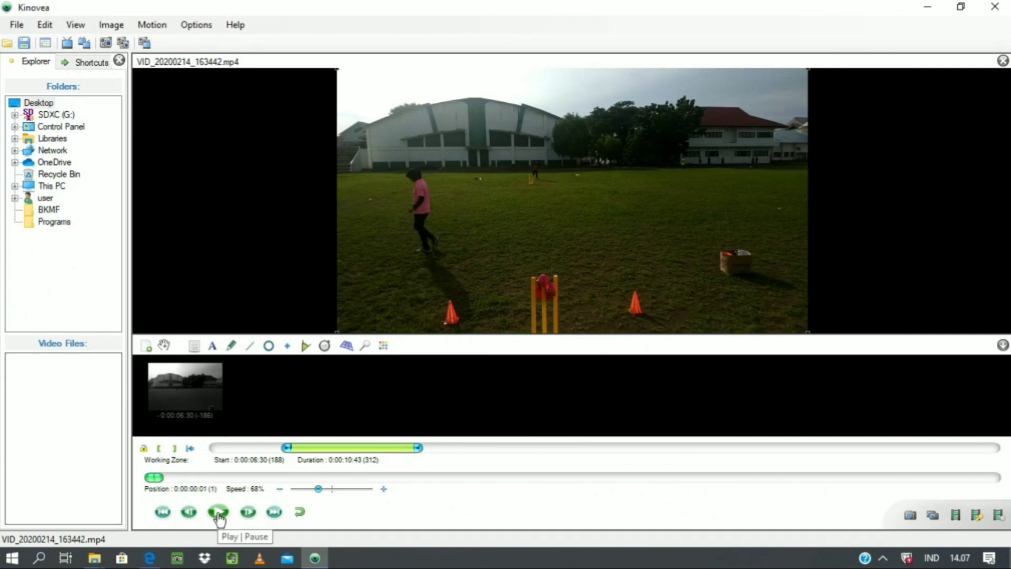
- Slow the playback to 43% and move the working zone's start to 0:00:09:26
key("ctrl+Down")
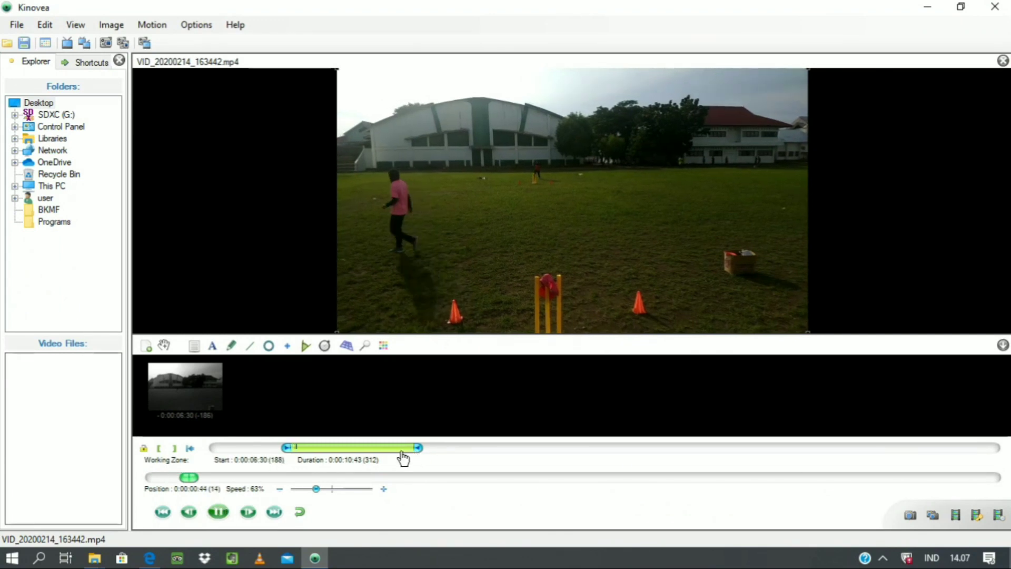
key("ctrl+Down")
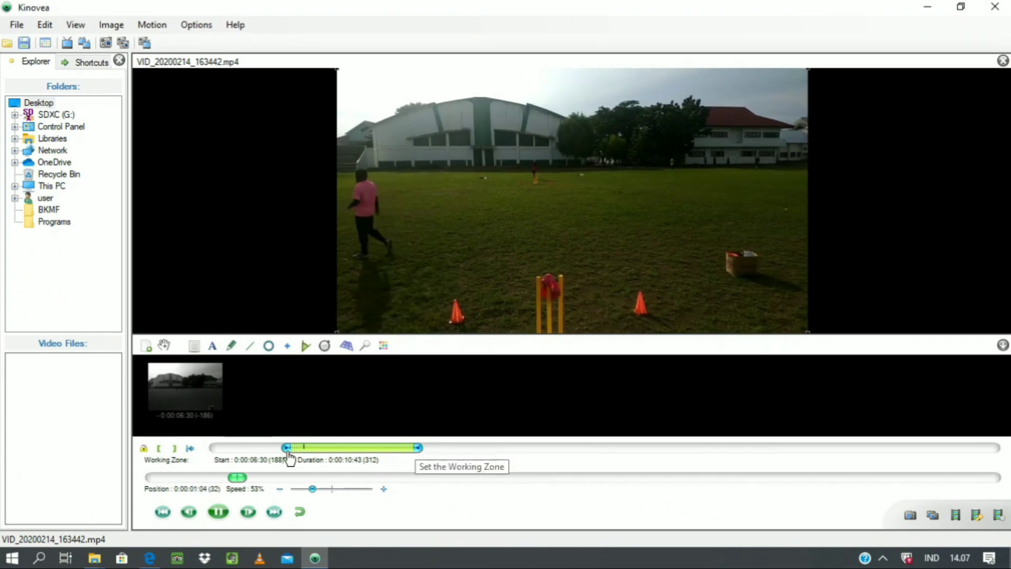
key("ctrl+Down")
left_click_drag(288, 451, 324, 452)
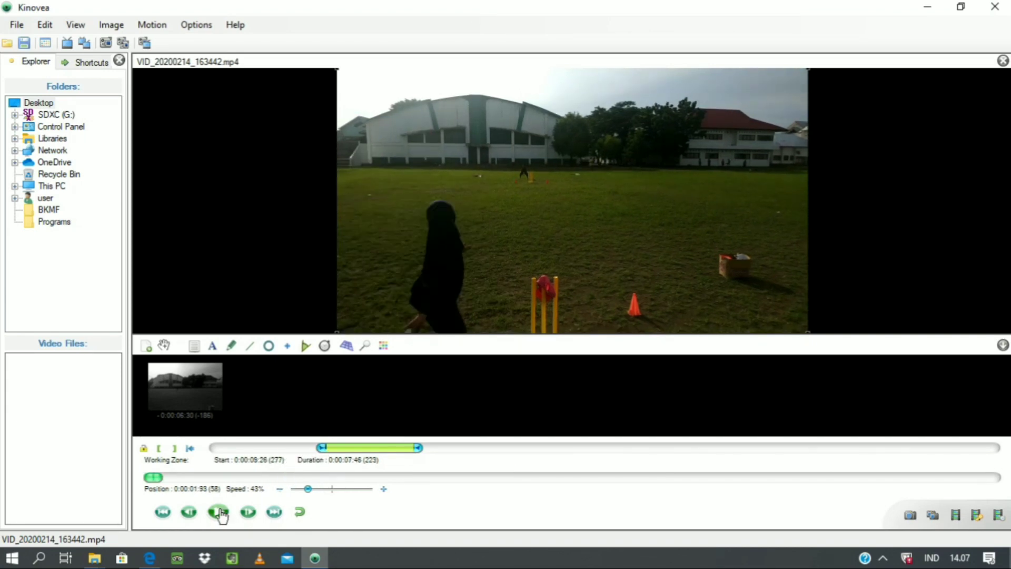
- Play the zone at 38% speed, pausing and resuming, and stop as the player raises the ball at 0:00:02:59
left_click(220, 513)
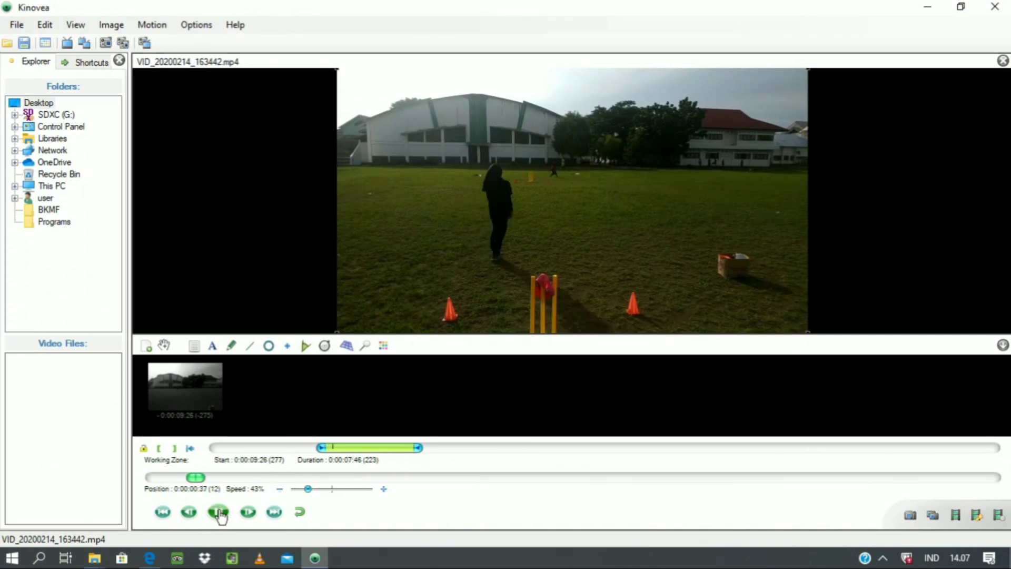
key("ctrl+Down")
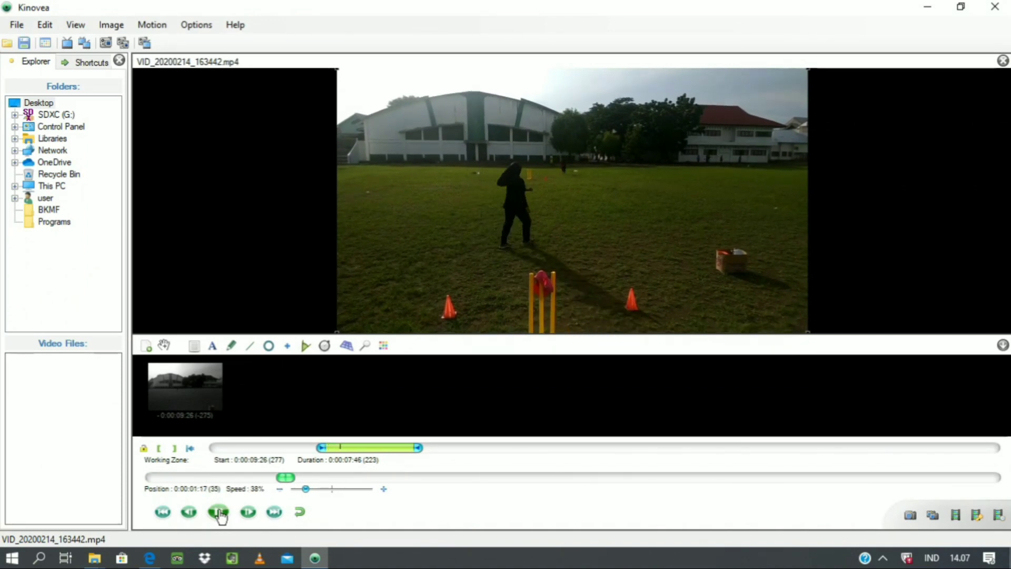
left_click(219, 513)
left_click(219, 512)
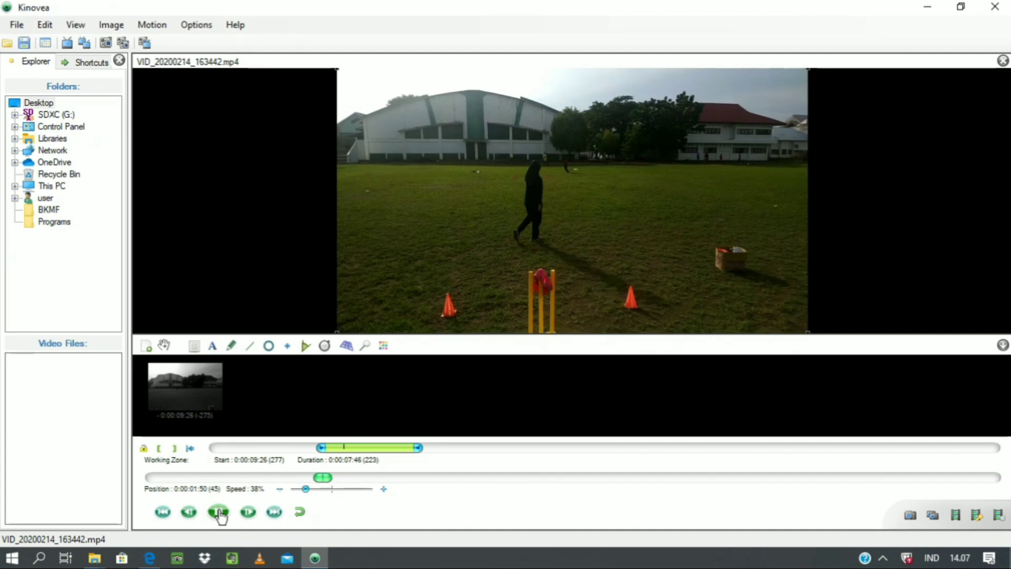
left_click(219, 512)
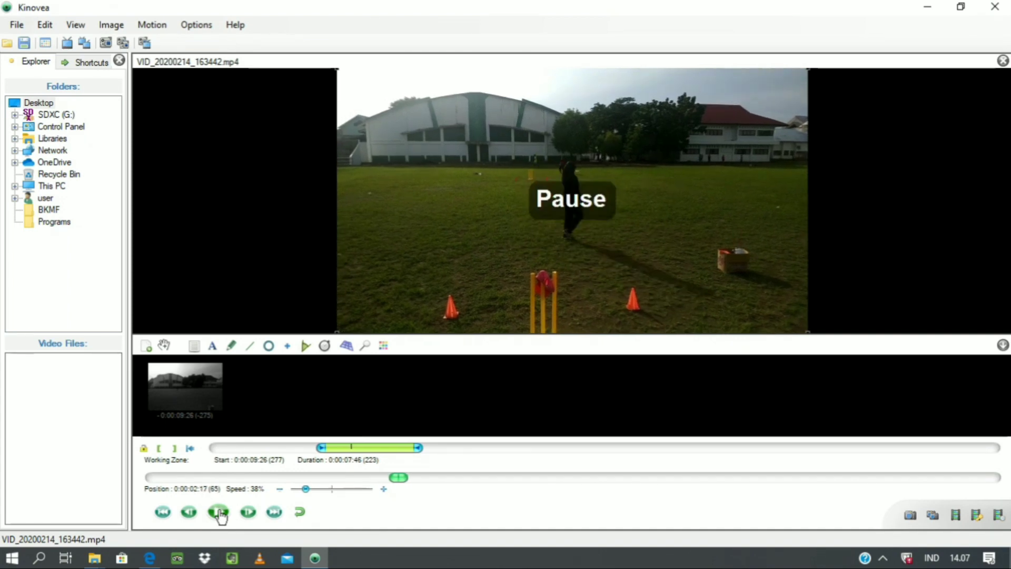
left_click(219, 512)
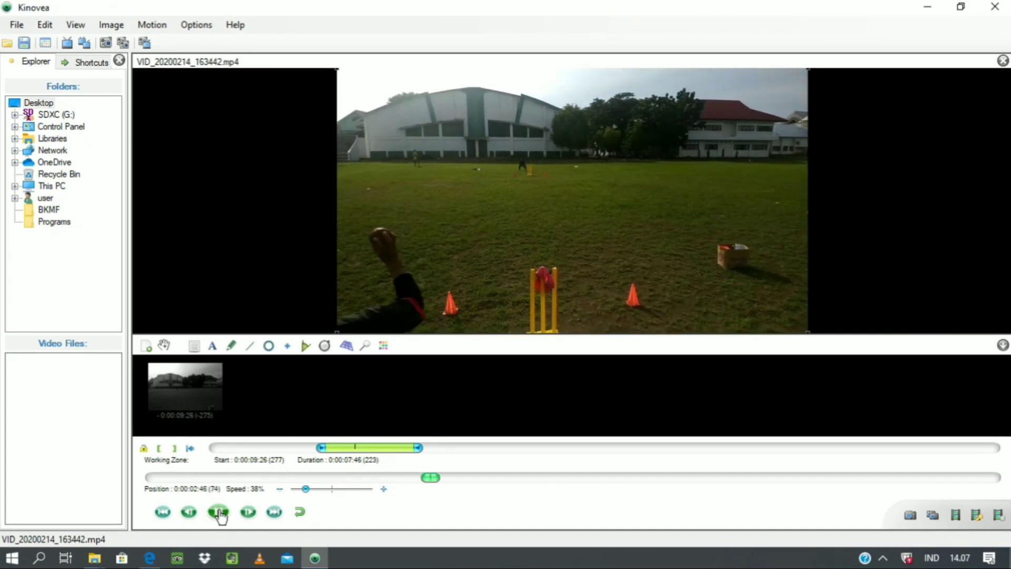
left_click(219, 513)
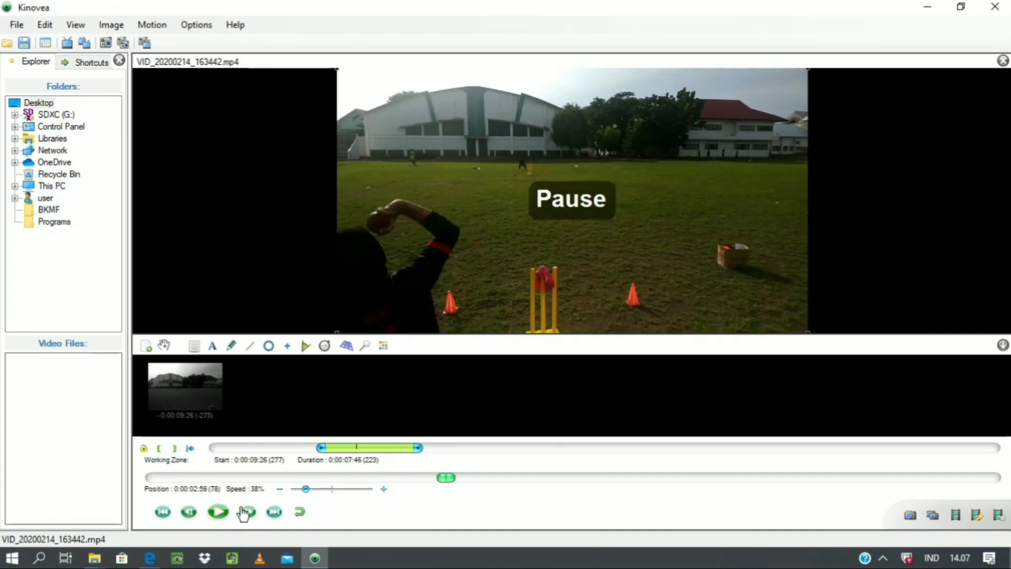
- Step back five frames to 0:00:02:42, where the ball enters the picture, and make that frame the working zone's start
left_click(191, 512)
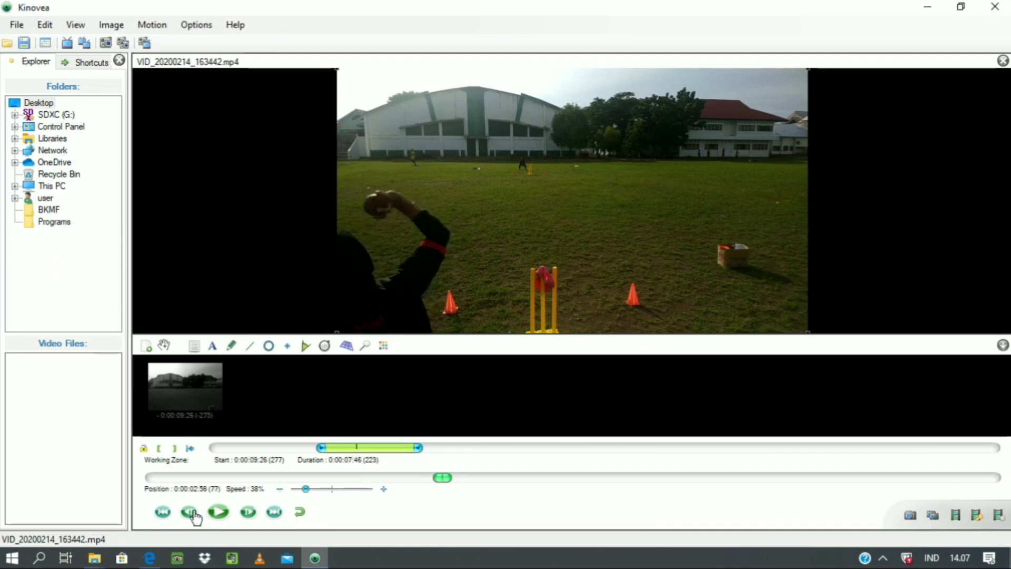
left_click(192, 512)
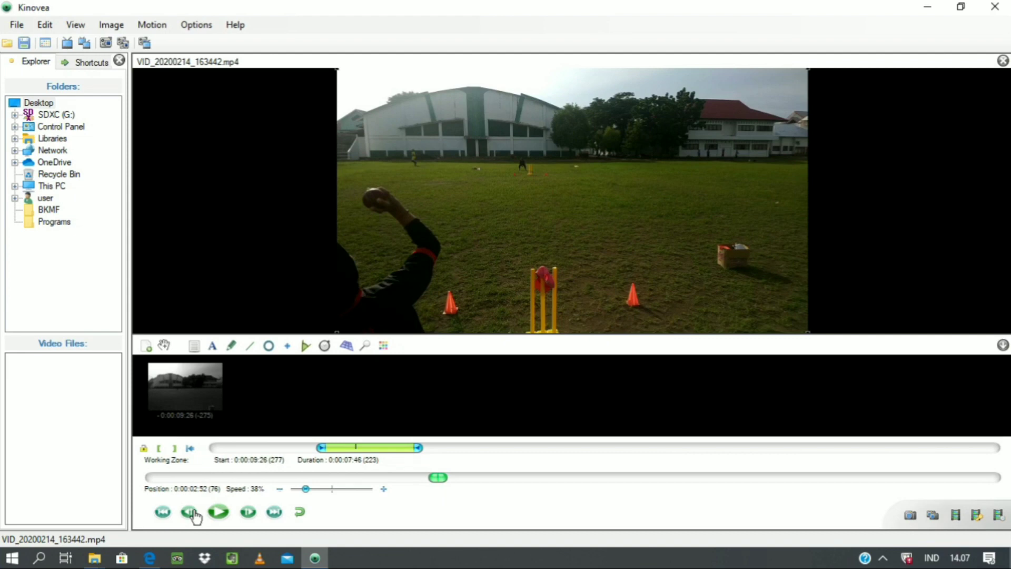
left_click(190, 513)
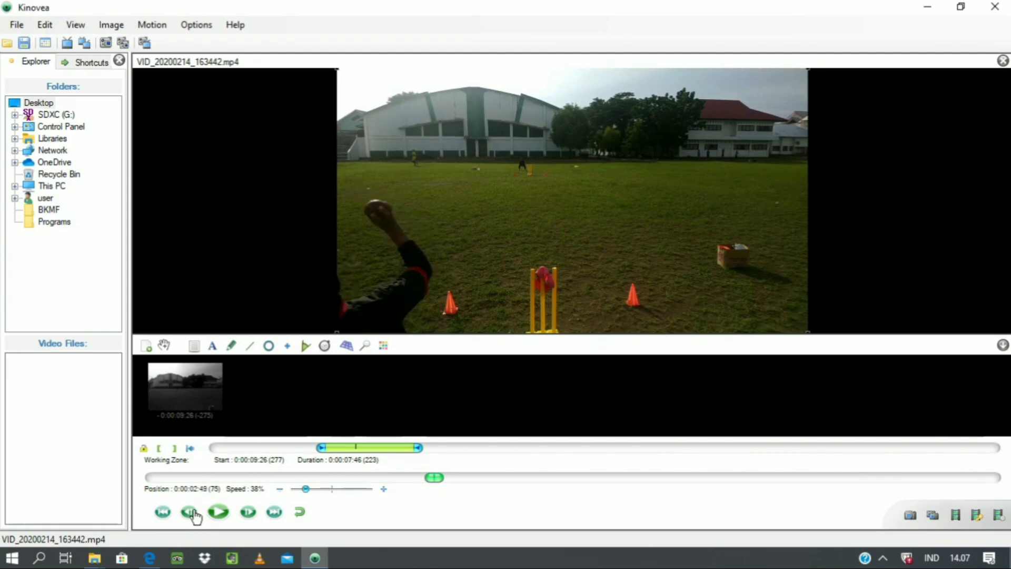
left_click(191, 513)
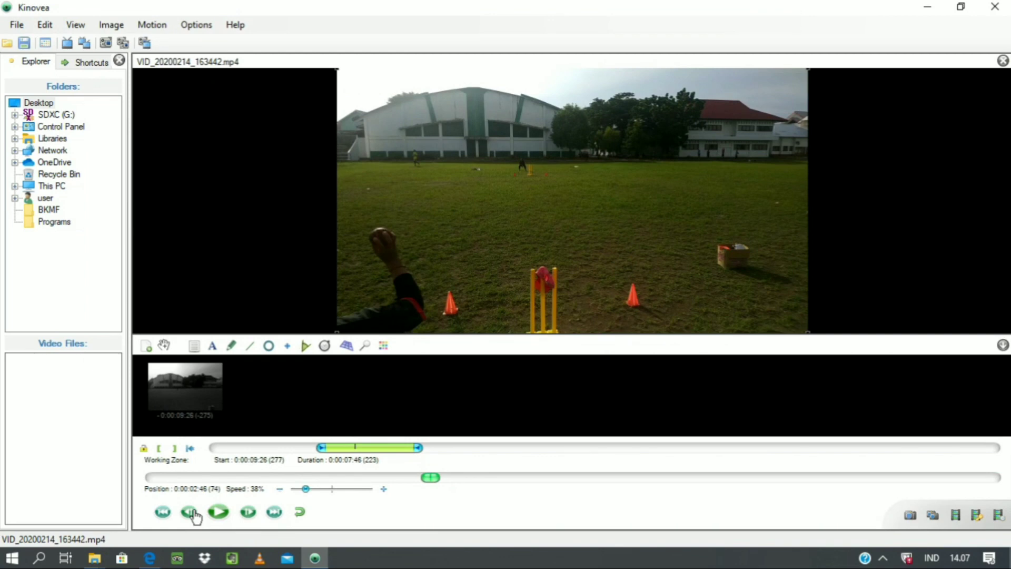
left_click(190, 512)
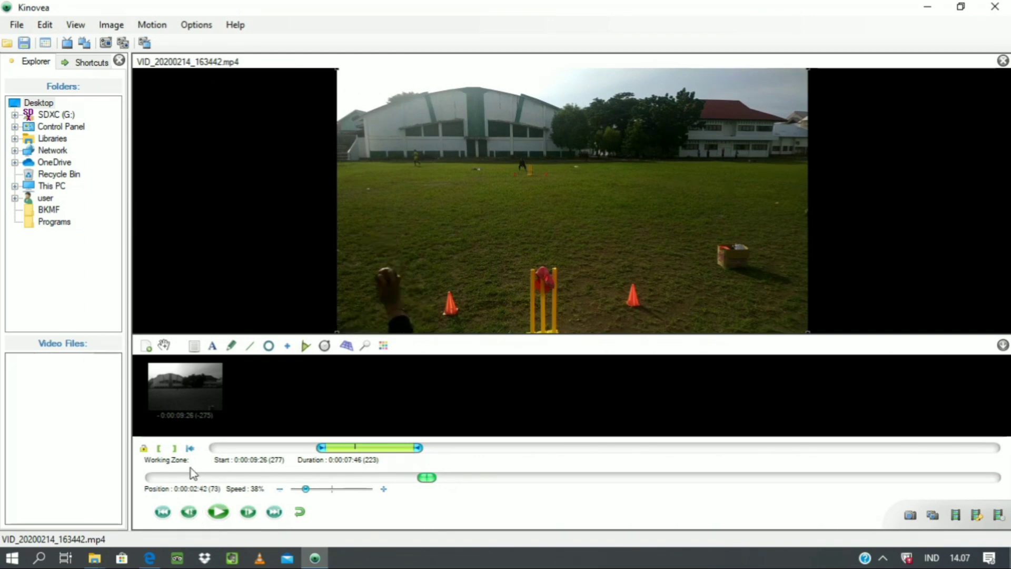
left_click(159, 448)
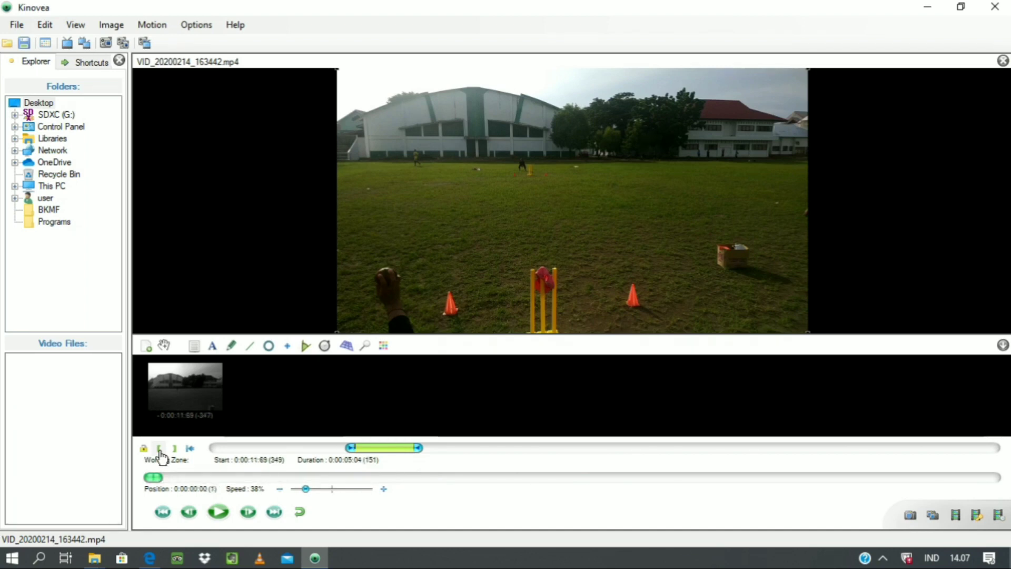
- Play the zone, pause at frame 60, make that frame the working zone's end and lock the zone
left_click(219, 512)
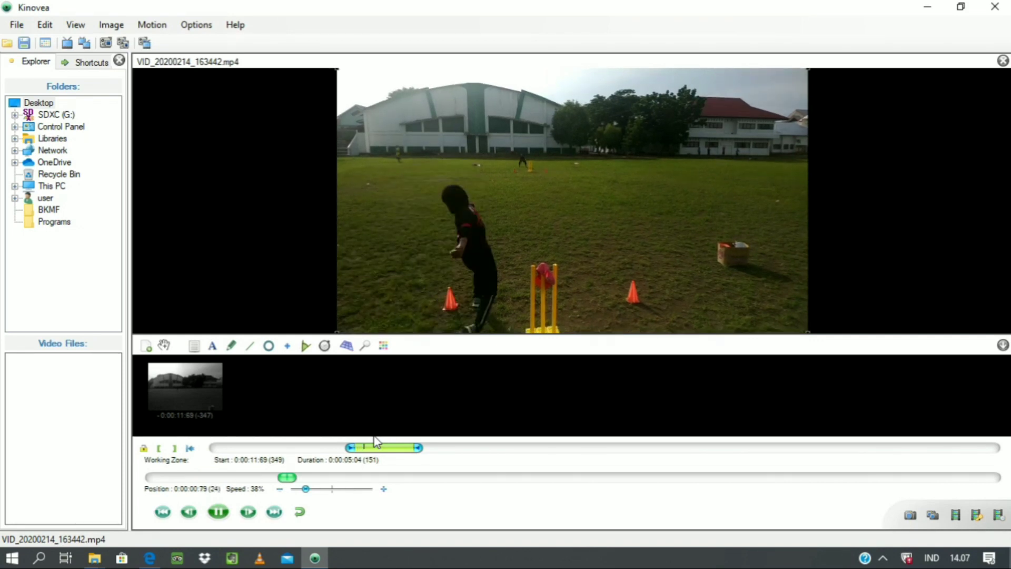
left_click(227, 511)
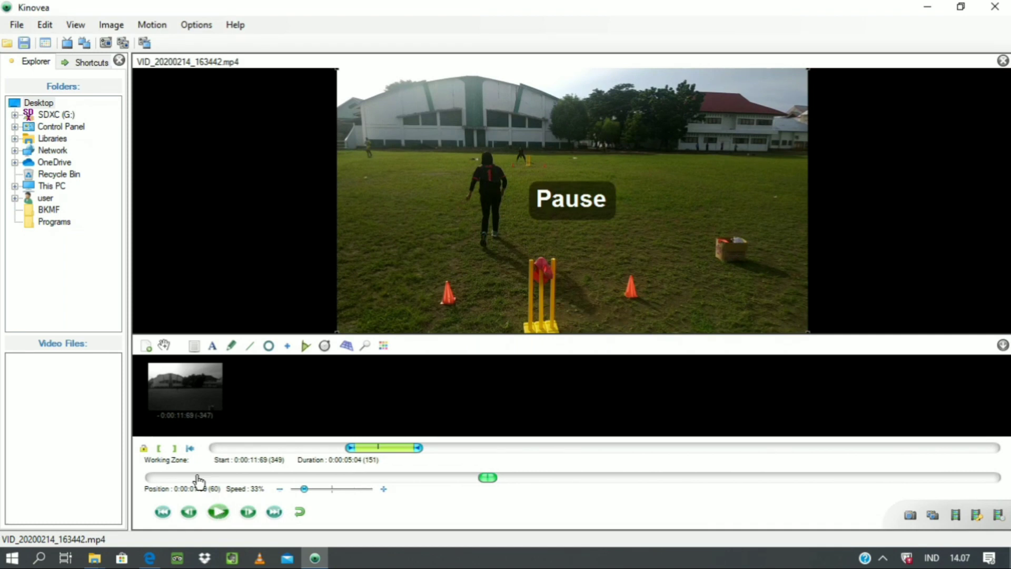
left_click(174, 449)
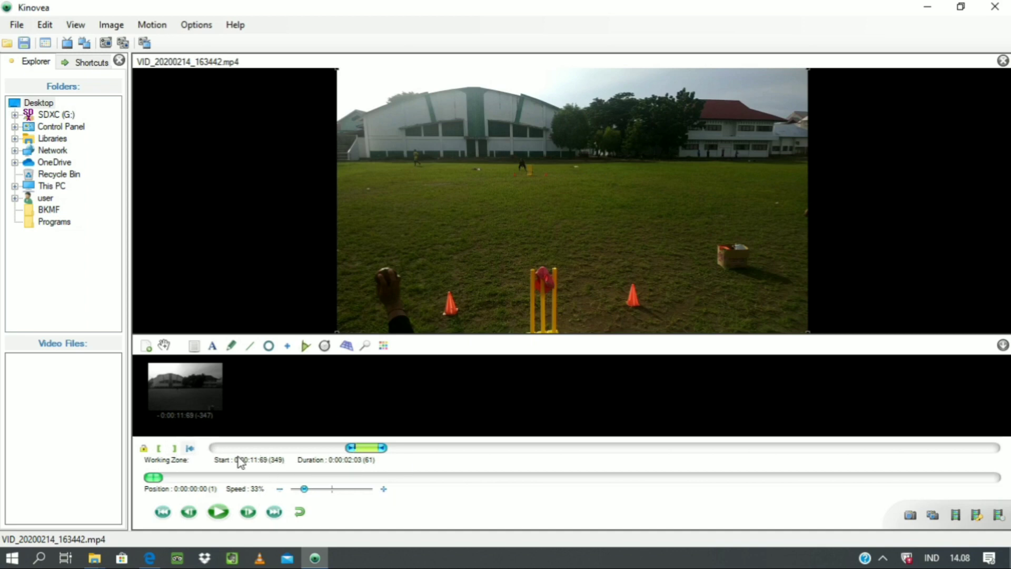
left_click(143, 449)
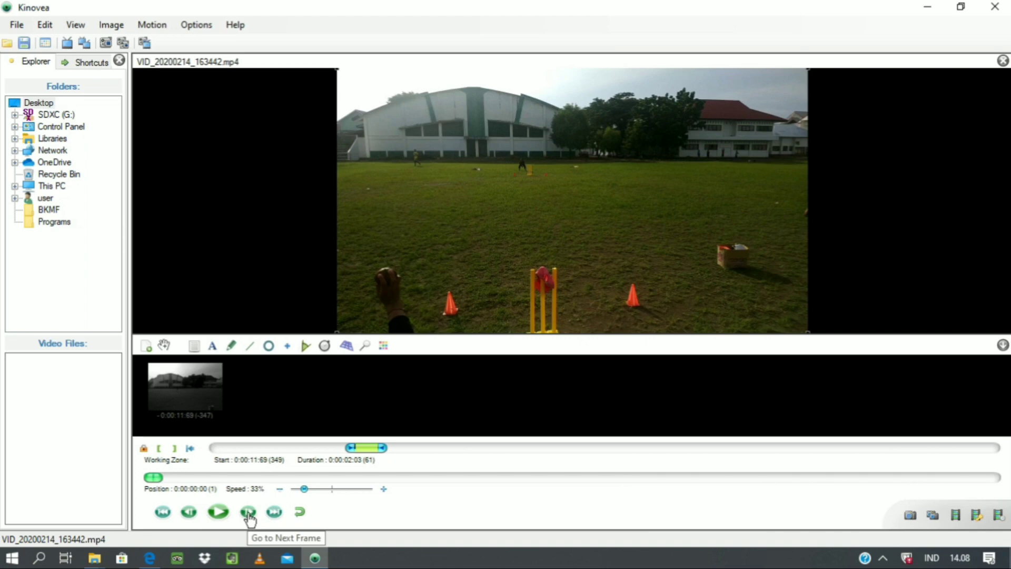
- Step forward frame by frame from the start of the working zone to frame 8 to examine the player's throw
left_click(249, 518)
left_click(249, 518)
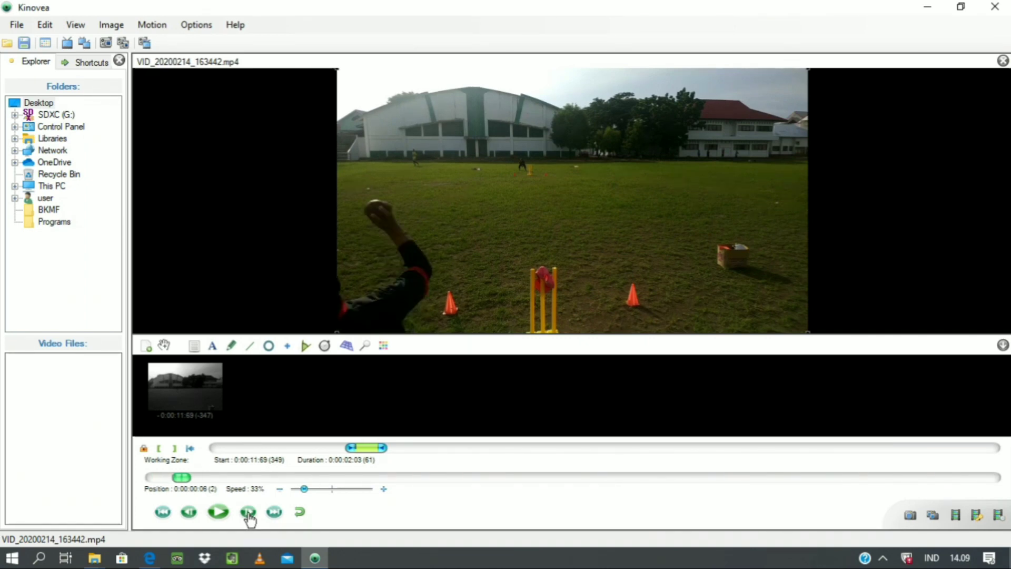
left_click(249, 518)
left_click(250, 518)
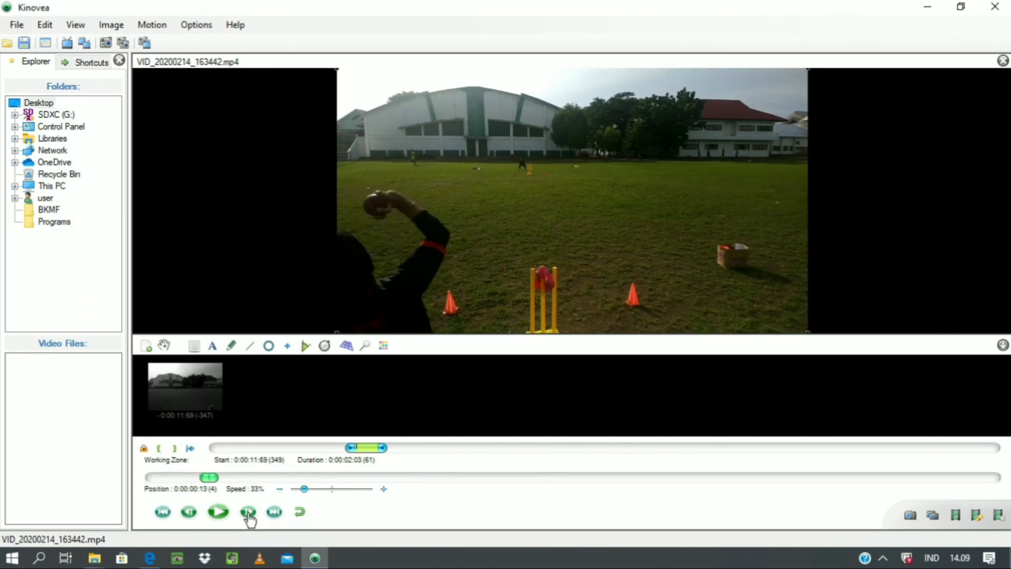
left_click(249, 518)
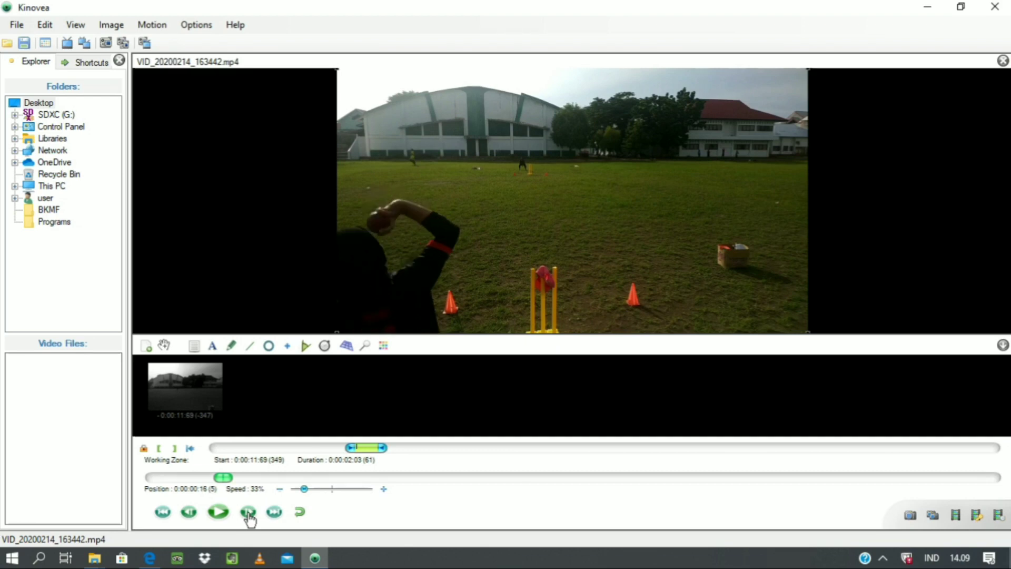
left_click(249, 518)
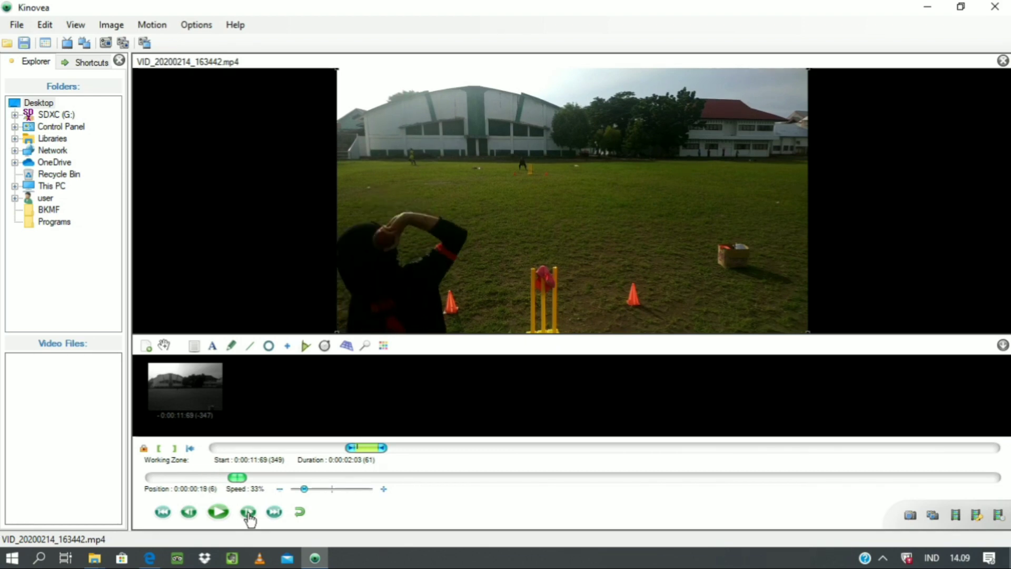
left_click(249, 518)
left_click(249, 518)
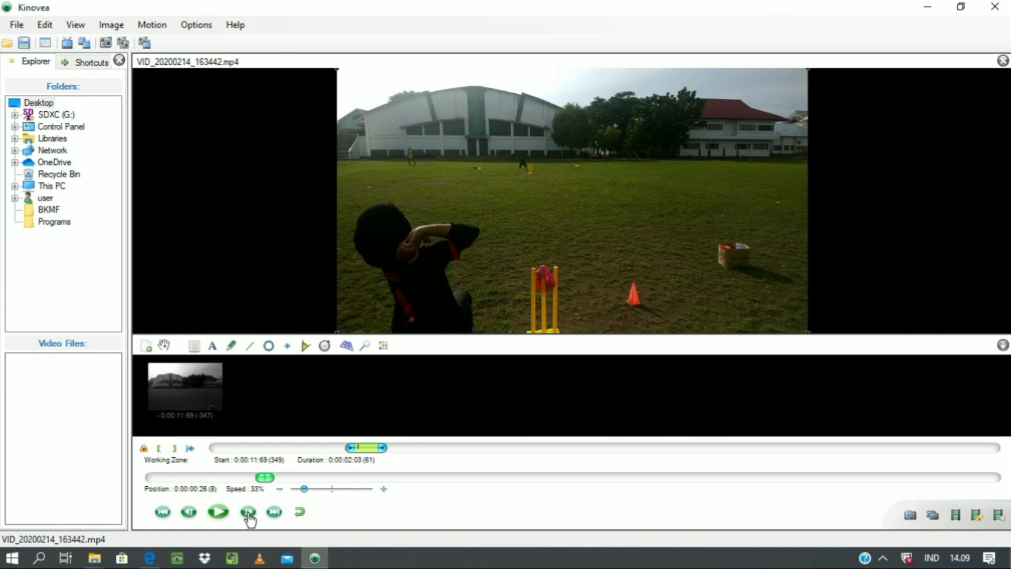
- Advance frame by frame from frame 8 to frame 13, where the player lifts the ball in front of the face
left_click(249, 517)
left_click(249, 518)
left_click(249, 517)
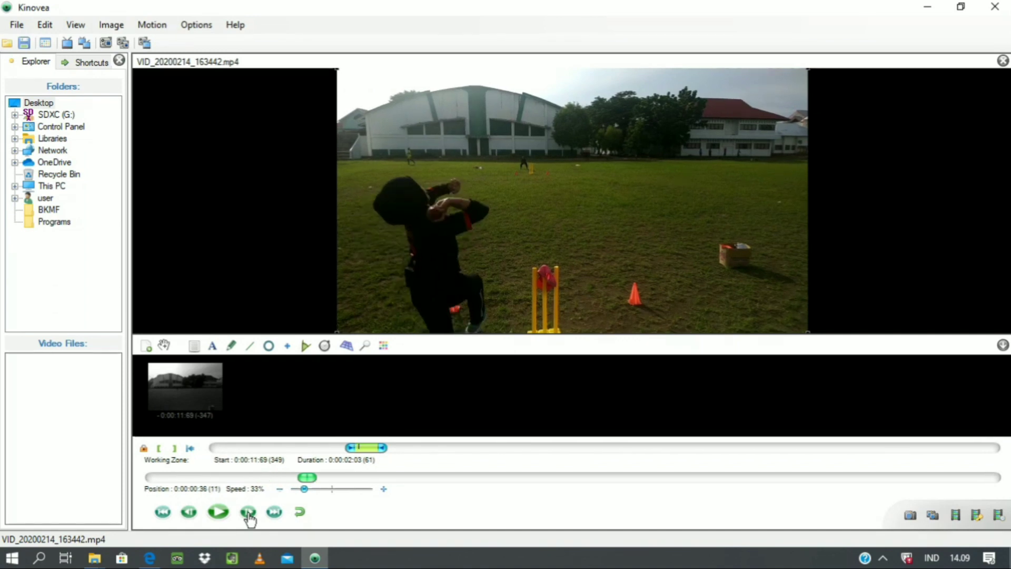
left_click(249, 518)
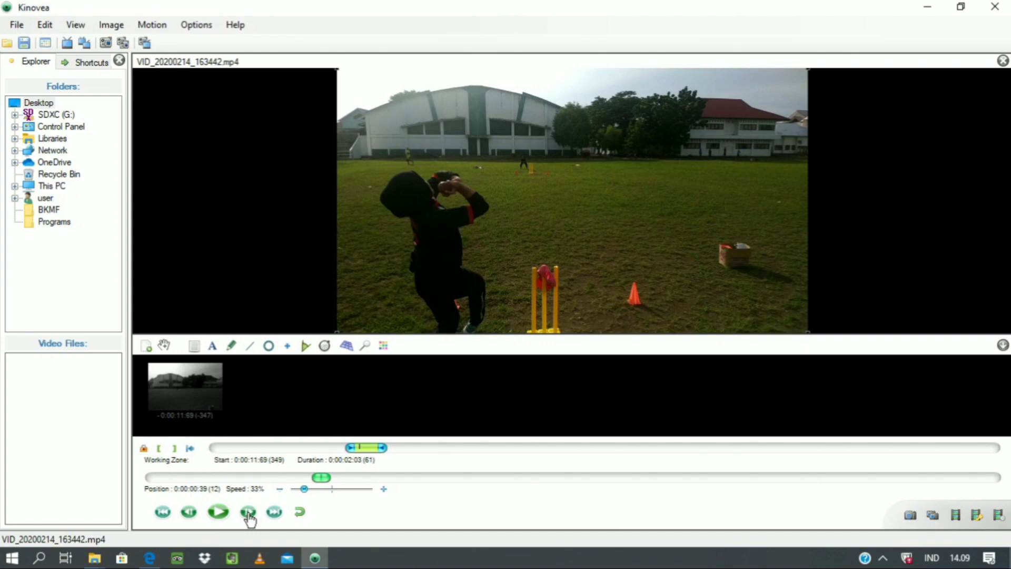
left_click(249, 518)
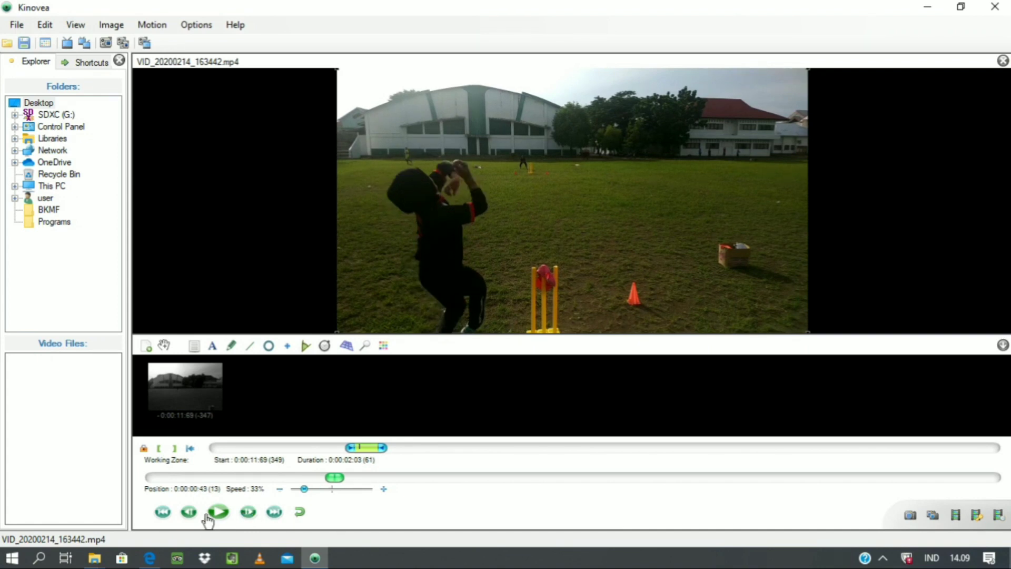
left_click(189, 514)
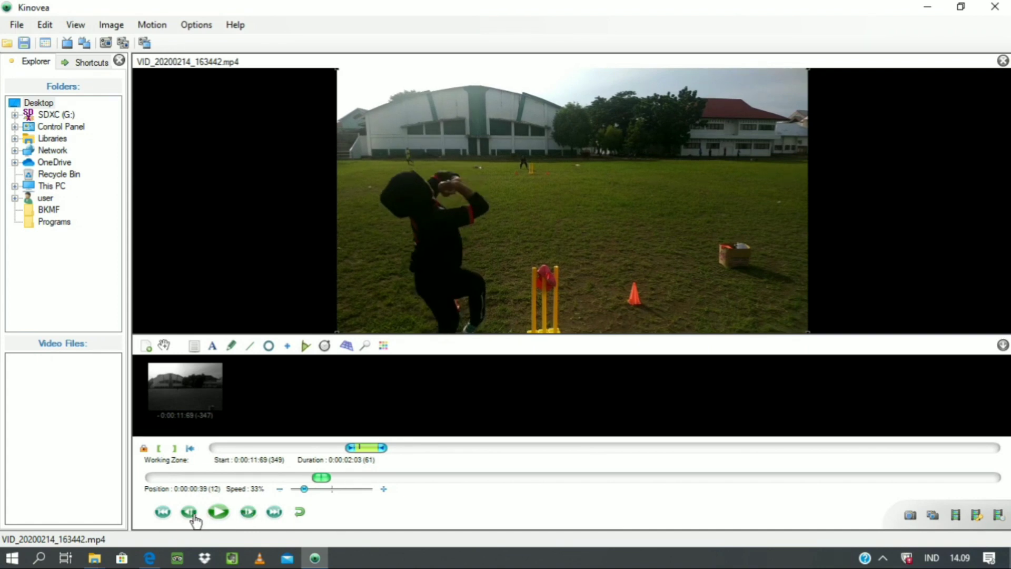
left_click(251, 518)
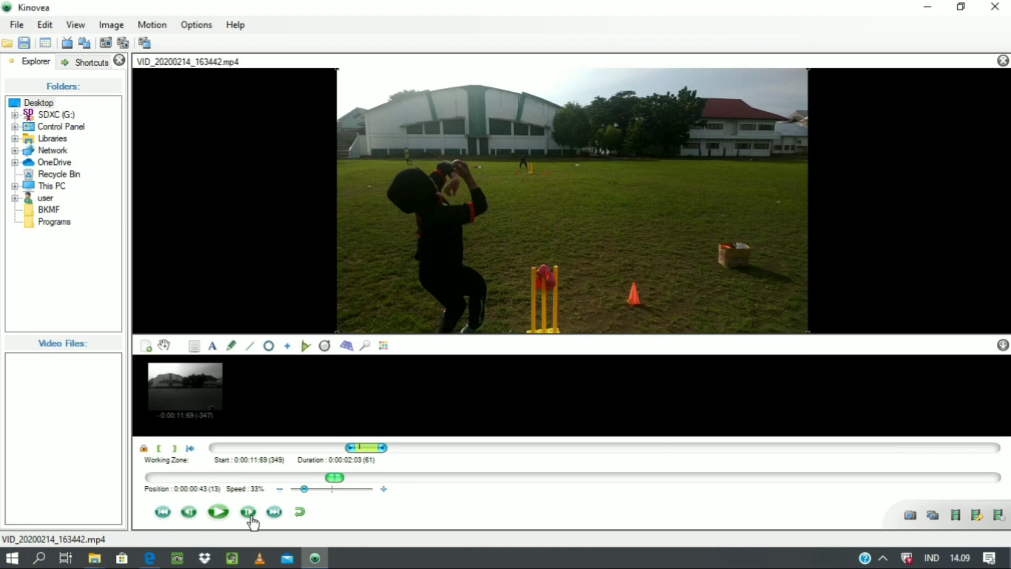
left_click(248, 512)
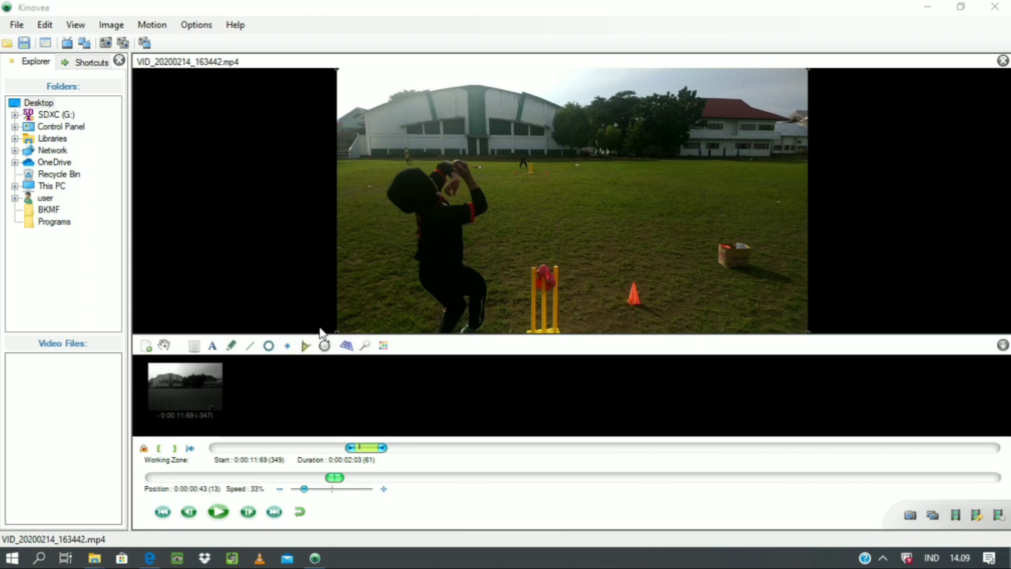
- Place a cross marker on the ball in the player's raised hand at frame 13 and color it red
left_click(289, 348)
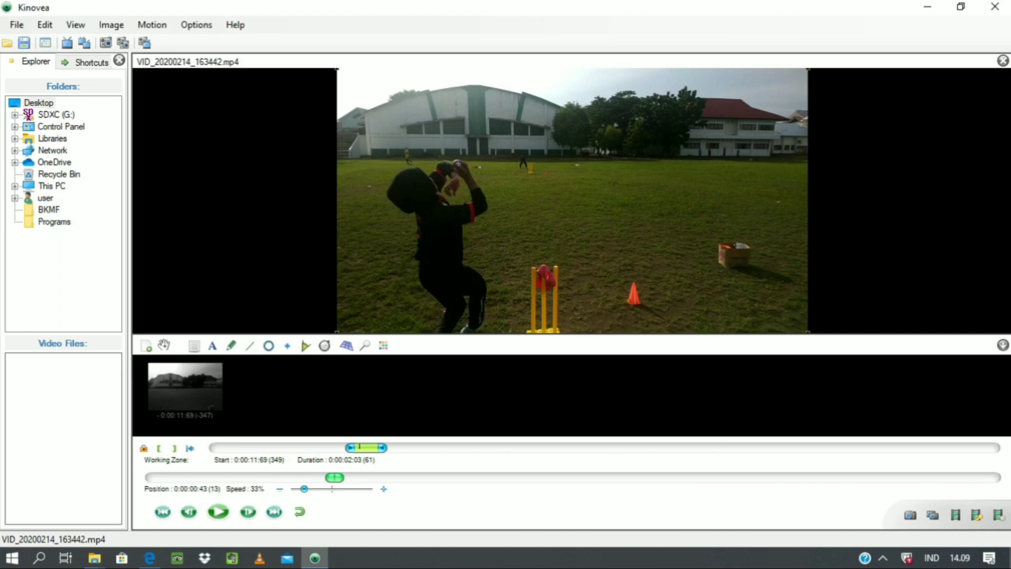
key("Insert")
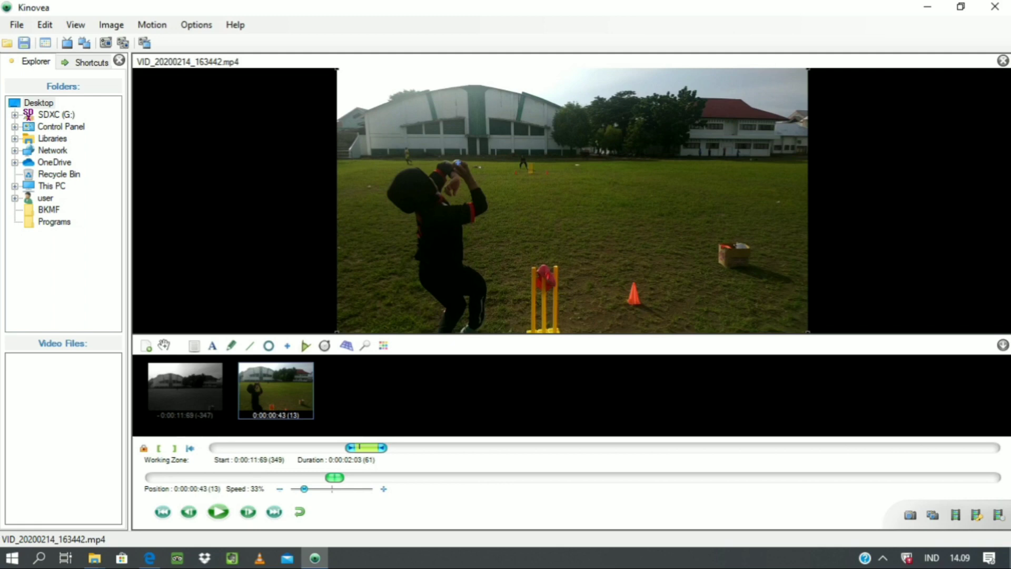
left_click(439, 226)
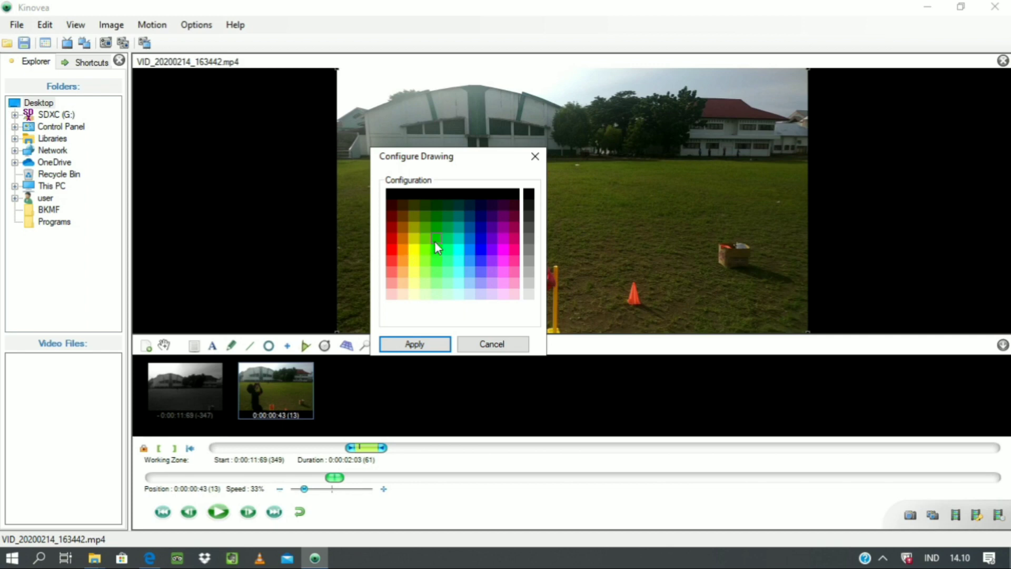
left_click(435, 243)
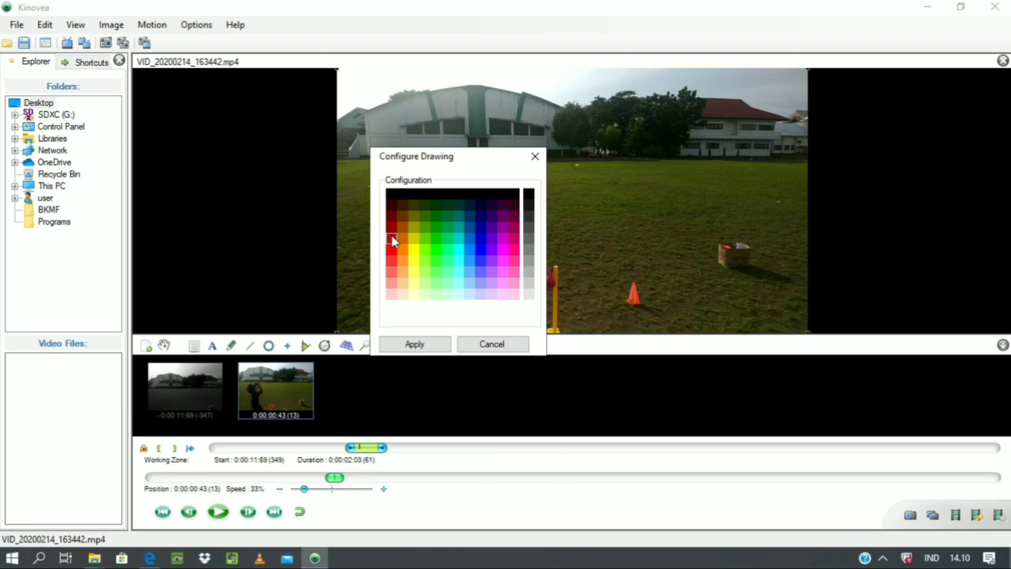
left_click(419, 341)
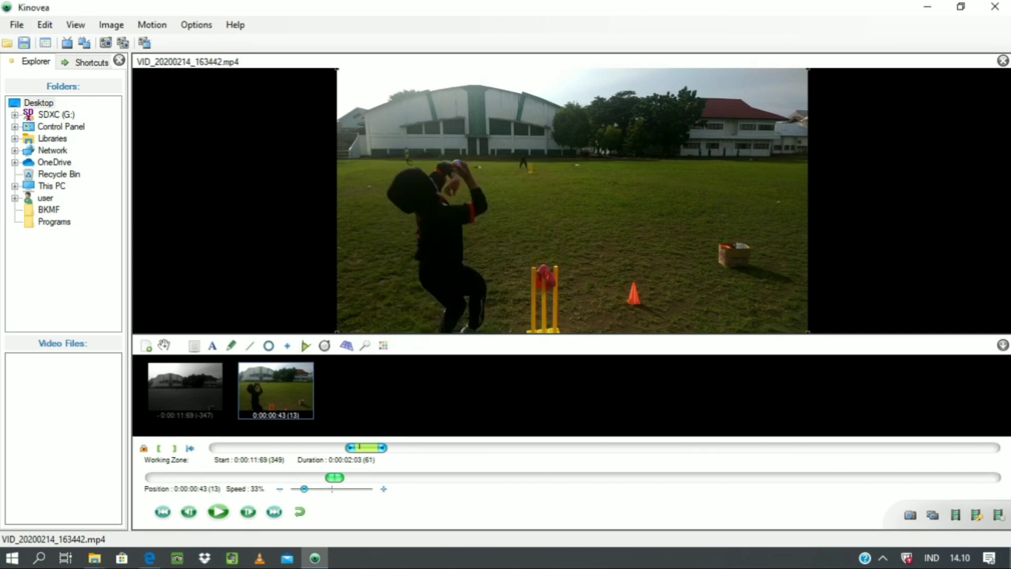
- Start tracking the red marker's path from frame 13 and advance to frame 14
right_click(458, 163)
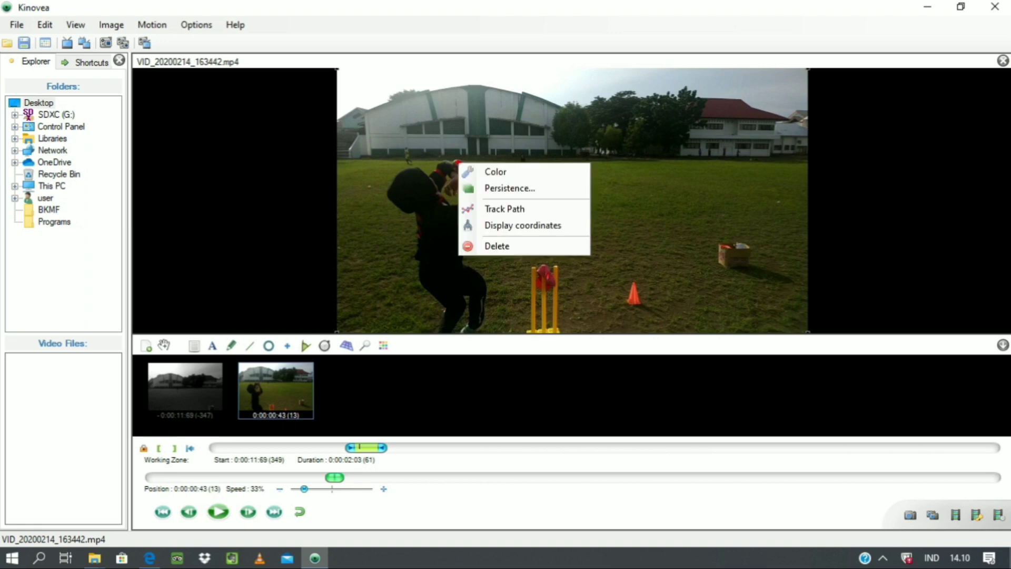
left_click(517, 209)
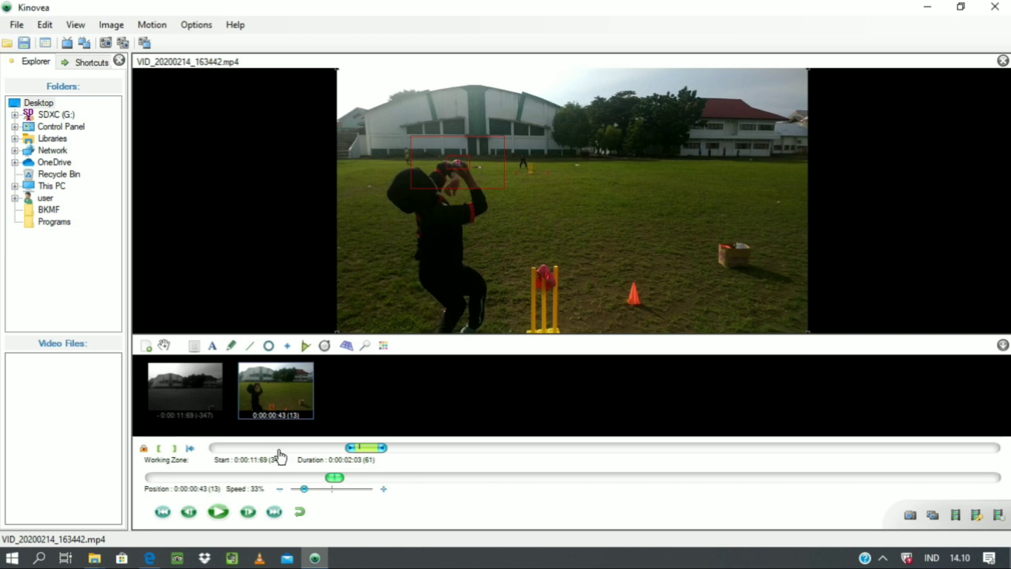
left_click(248, 514)
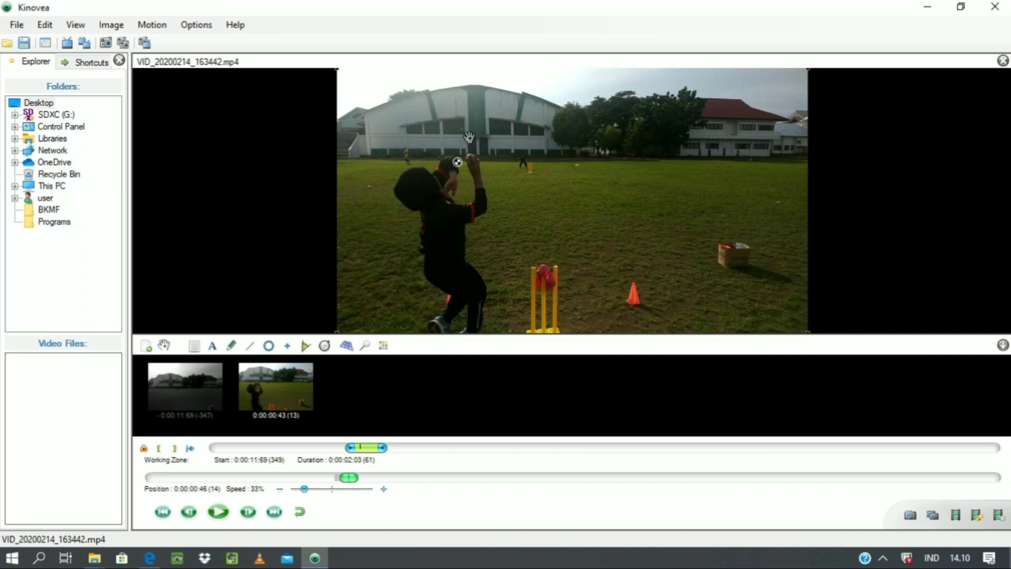
- Restart path edition at frame 14 and move the tracking box onto the ball in the raised hand
left_click(457, 162)
right_click(457, 162)
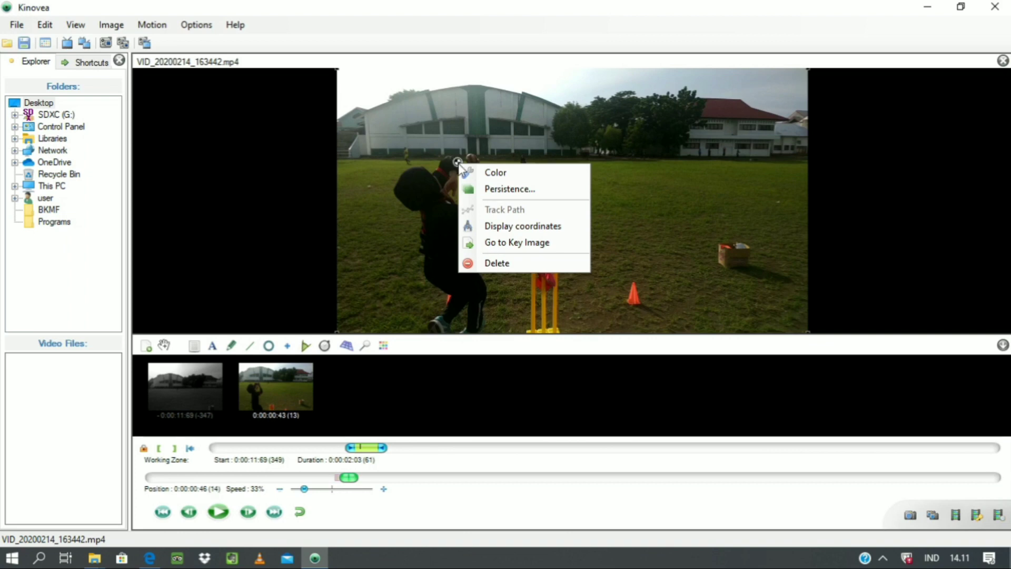
key("Escape")
right_click(457, 162)
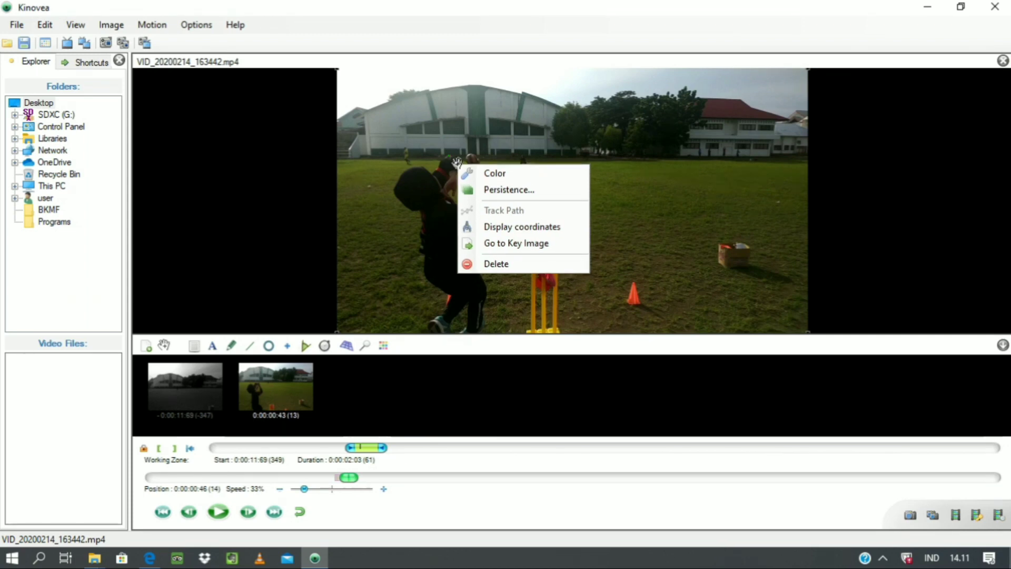
key("Escape")
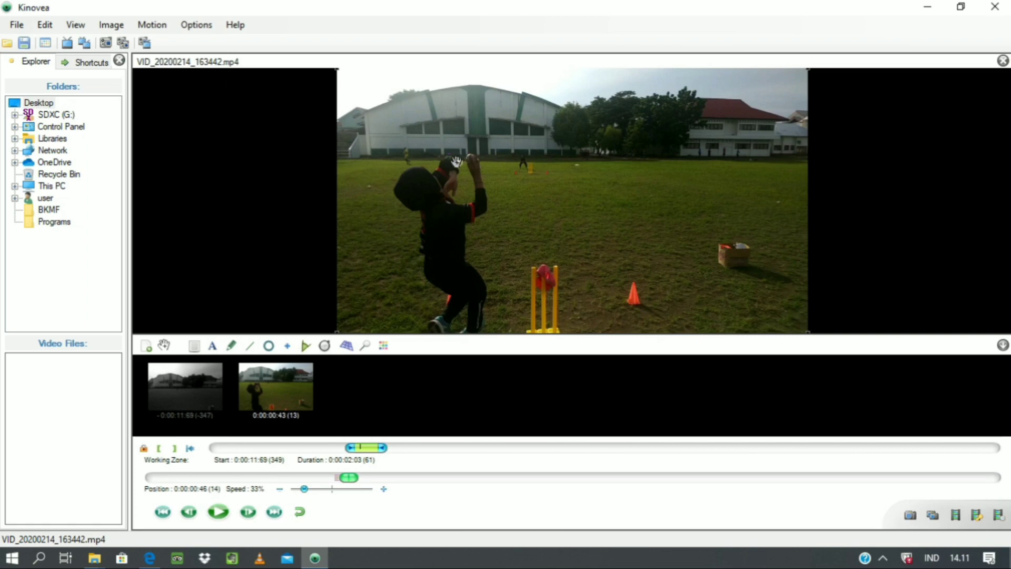
right_click(456, 161)
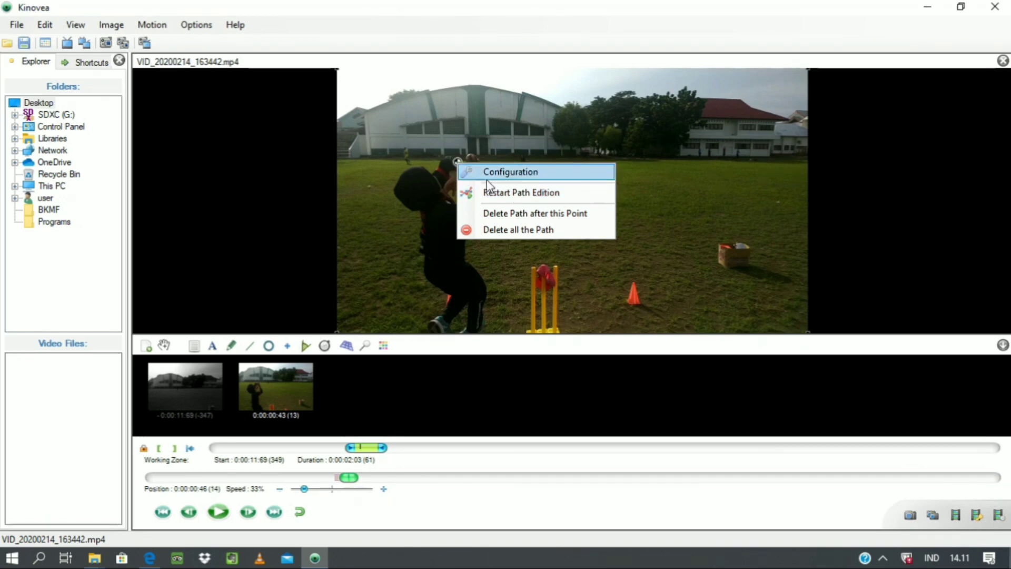
left_click(513, 191)
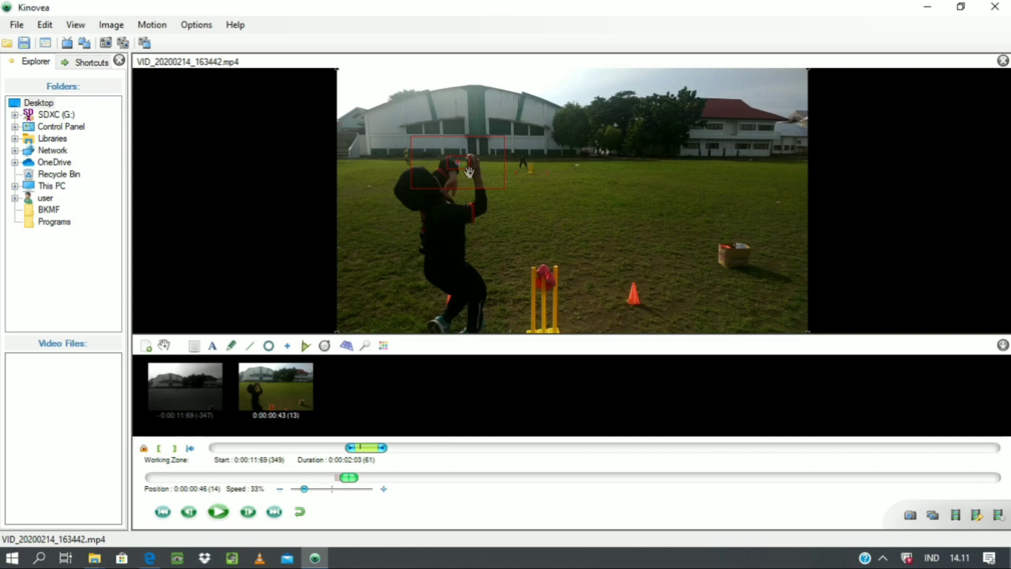
left_click_drag(473, 169, 483, 168)
- Advance to frame 15, restart path edition and move the tracking box onto the player's raised hand
left_click(247, 516)
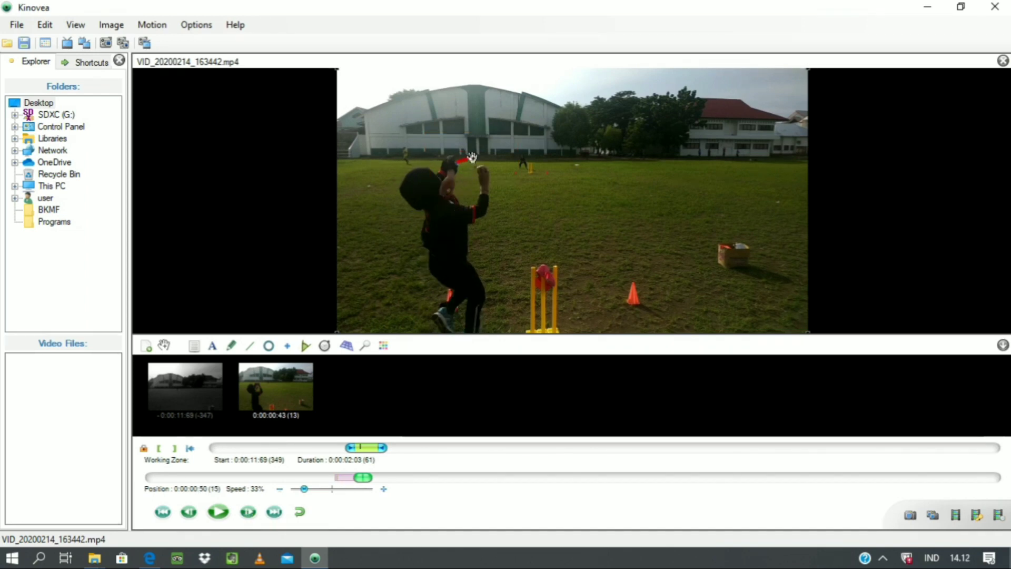
right_click(472, 158)
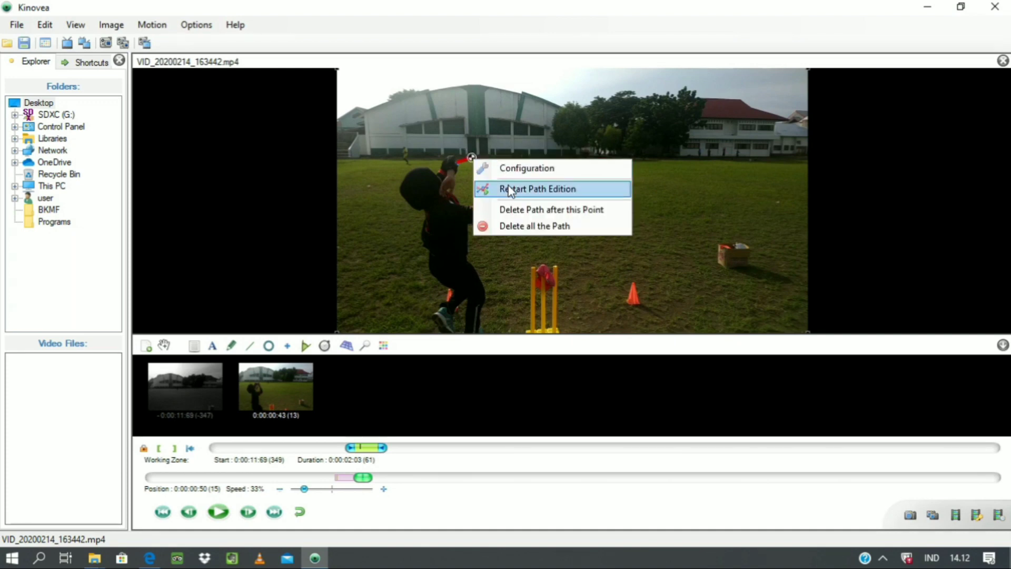
left_click(492, 189)
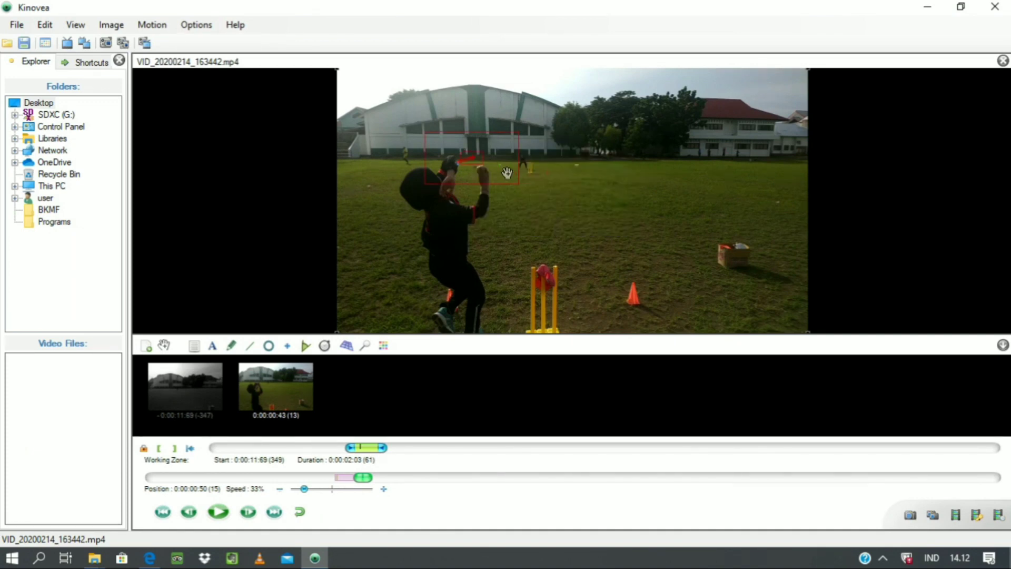
left_click_drag(507, 173, 518, 178)
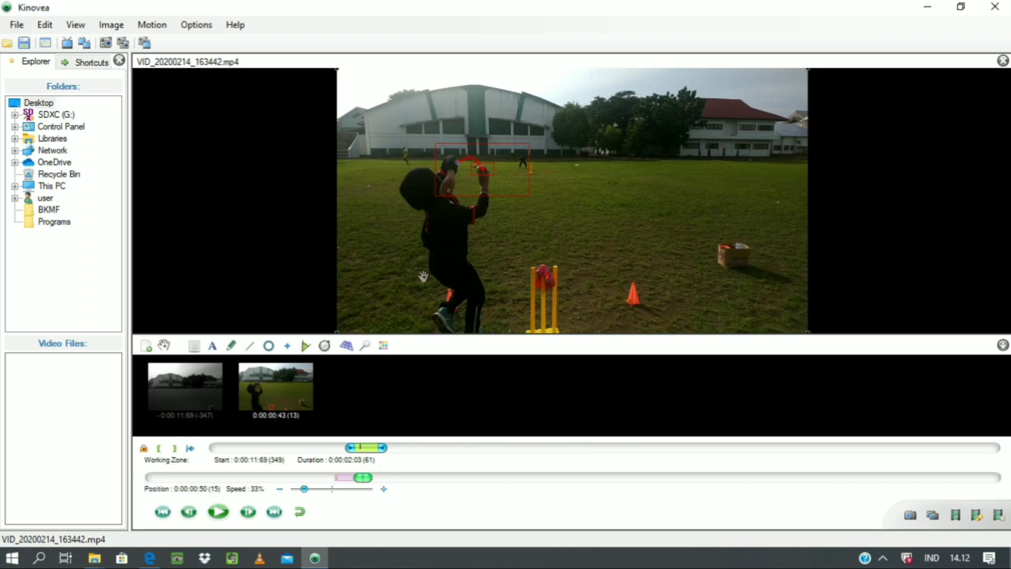
- Advance to frame 16, restart path edition and move the tracking box down onto the player's front hand
left_click(249, 514)
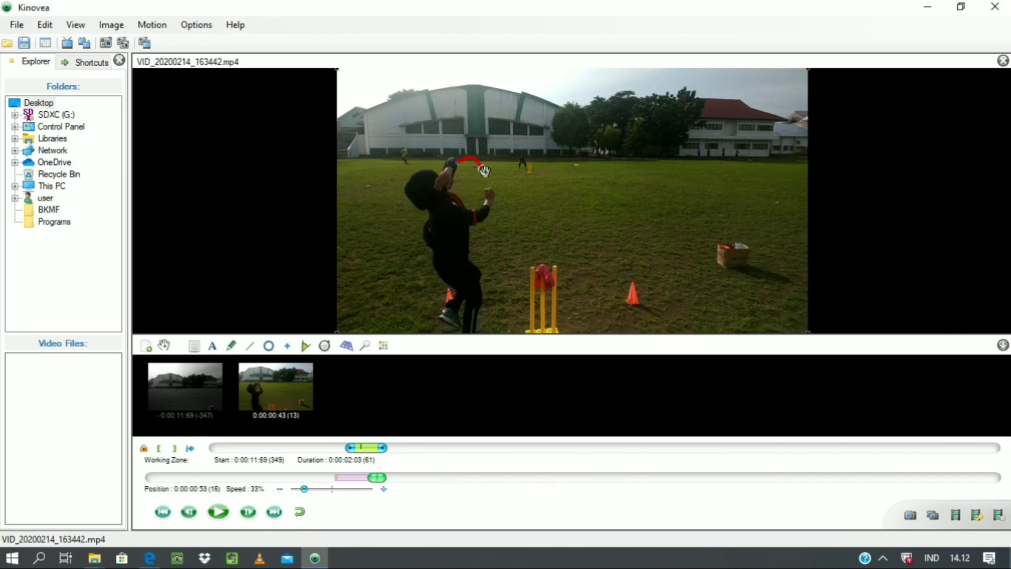
right_click(483, 170)
left_click(532, 182)
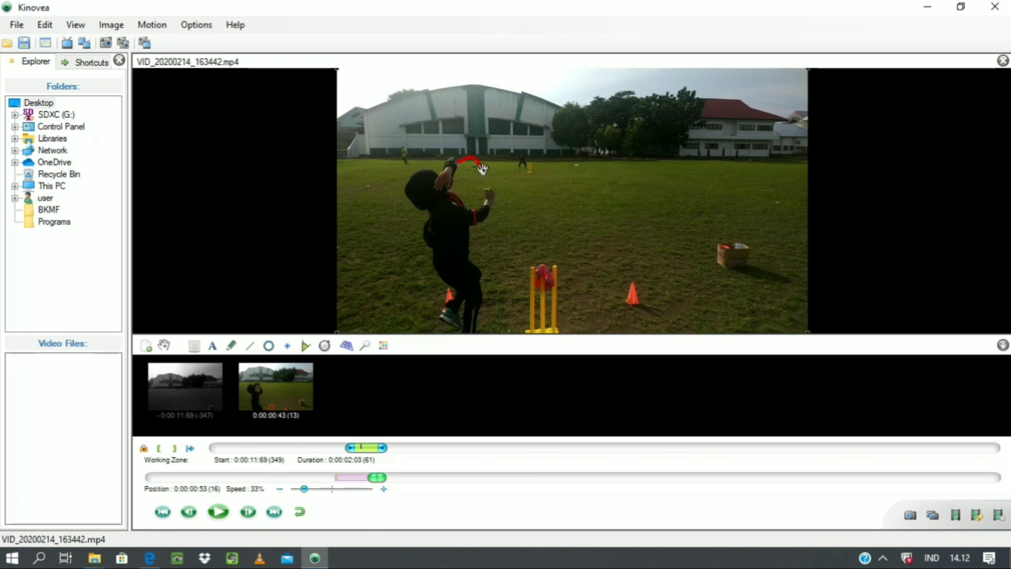
right_click(483, 169)
left_click(526, 206)
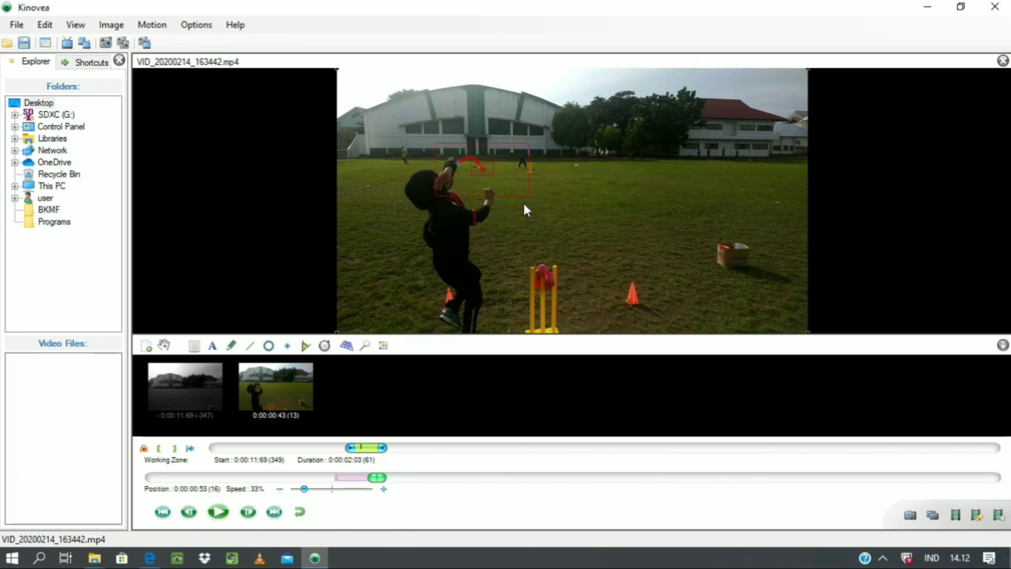
left_click_drag(495, 180, 502, 201)
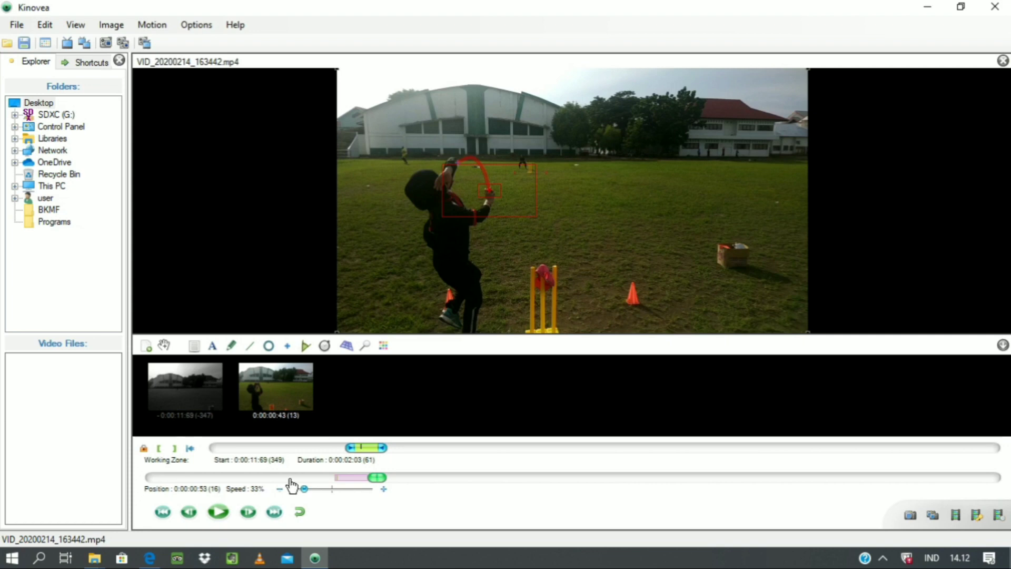
- Extend the path at frame 17 by restarting path edition and moving the tracking box onto the lowered front hand
left_click(250, 516)
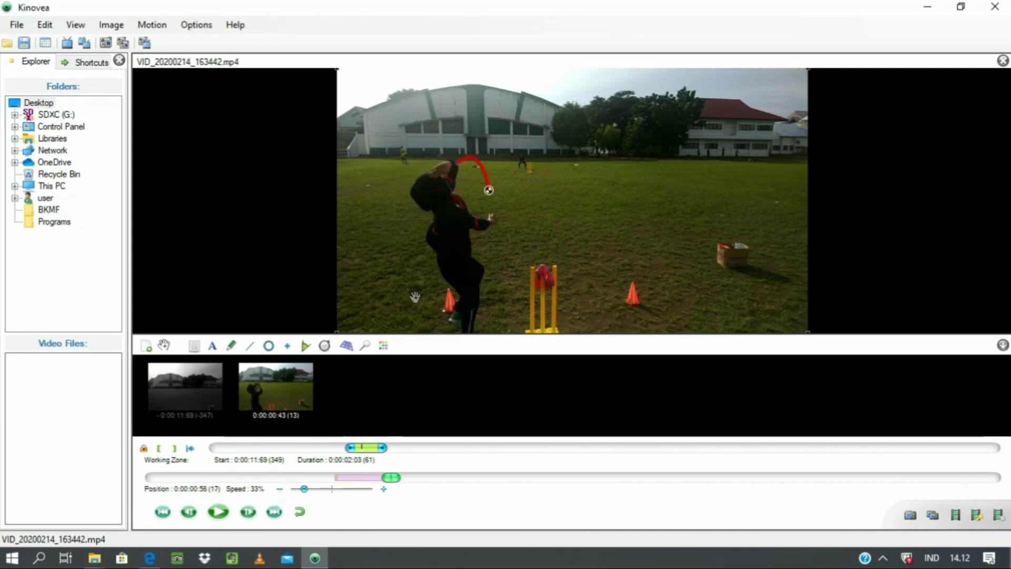
right_click(489, 189)
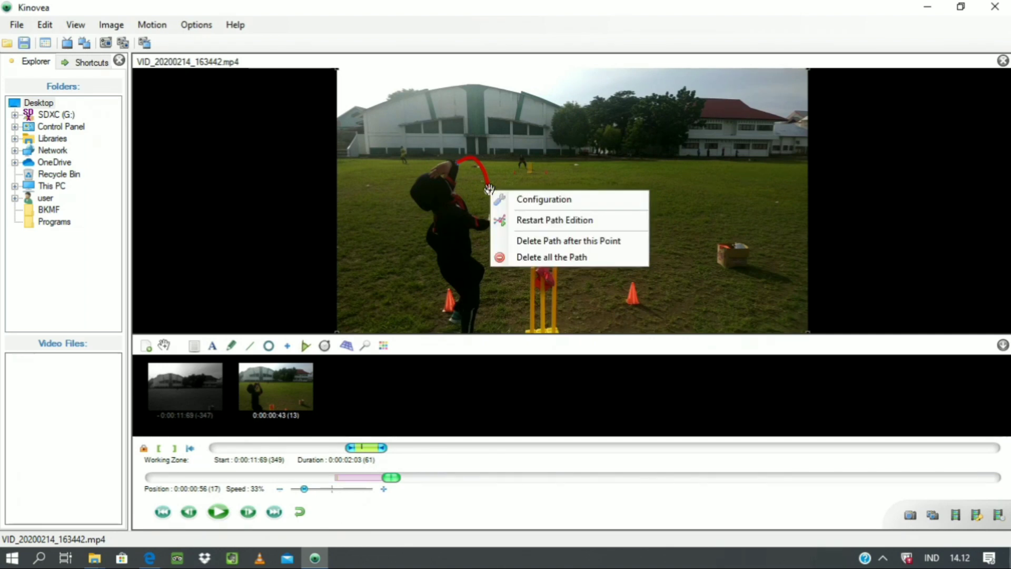
left_click(526, 220)
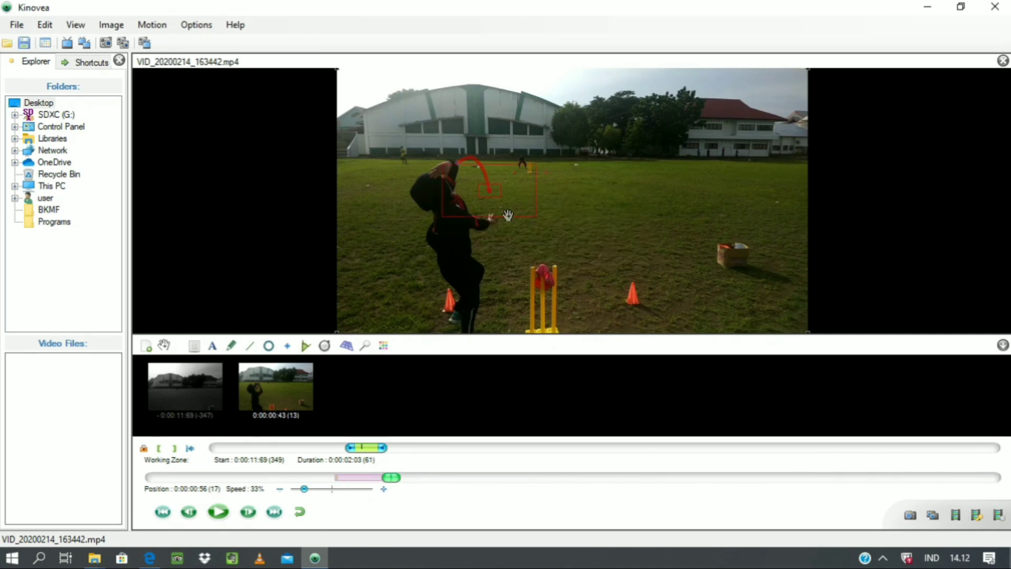
left_click_drag(508, 217, 511, 232)
right_click(504, 222)
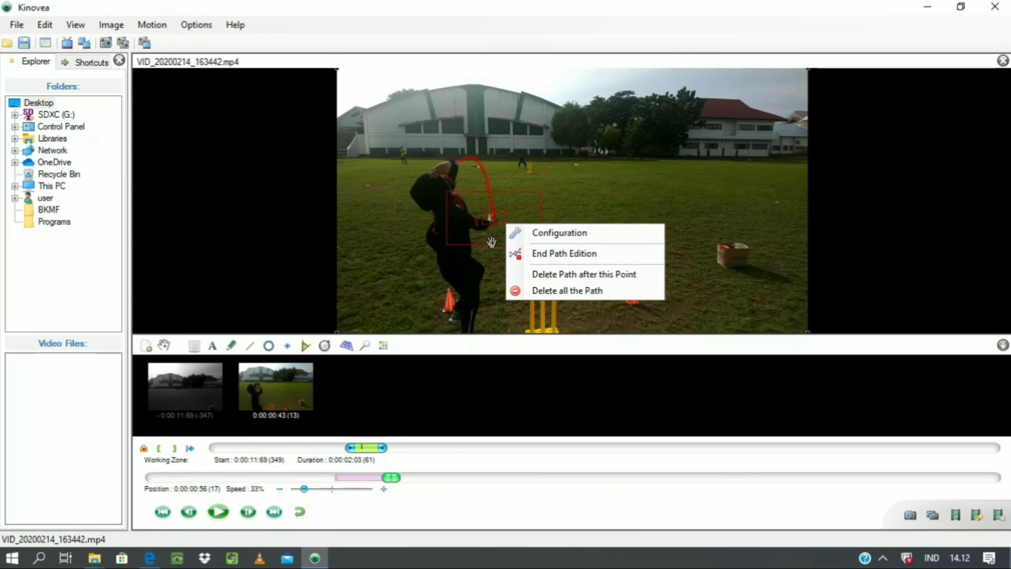
- Extend the path at frame 18 by restarting path edition and moving the tracking box down onto the player's front hand
left_click(248, 514)
left_click(249, 513)
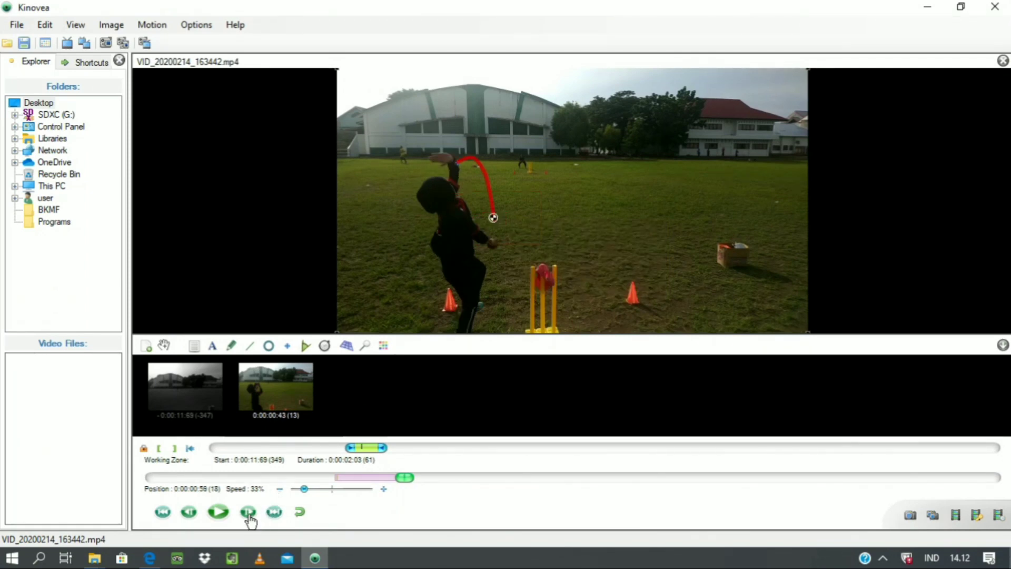
left_click(248, 513)
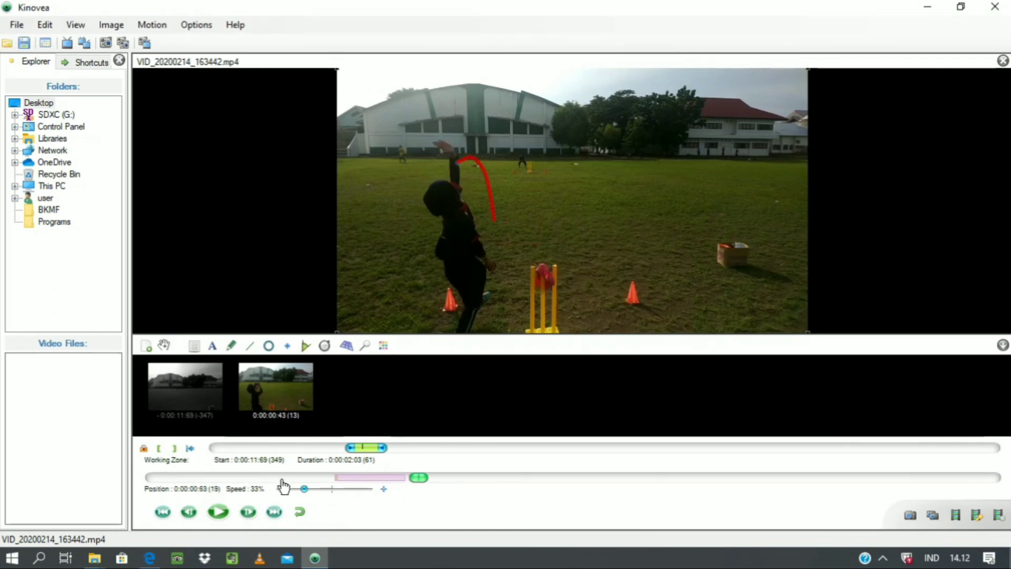
left_click(190, 512)
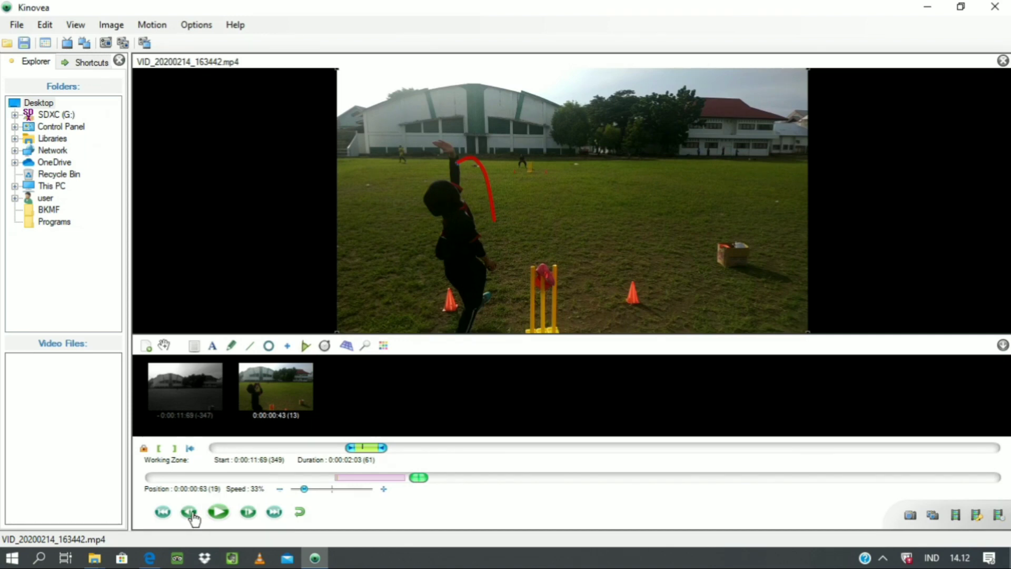
right_click(493, 218)
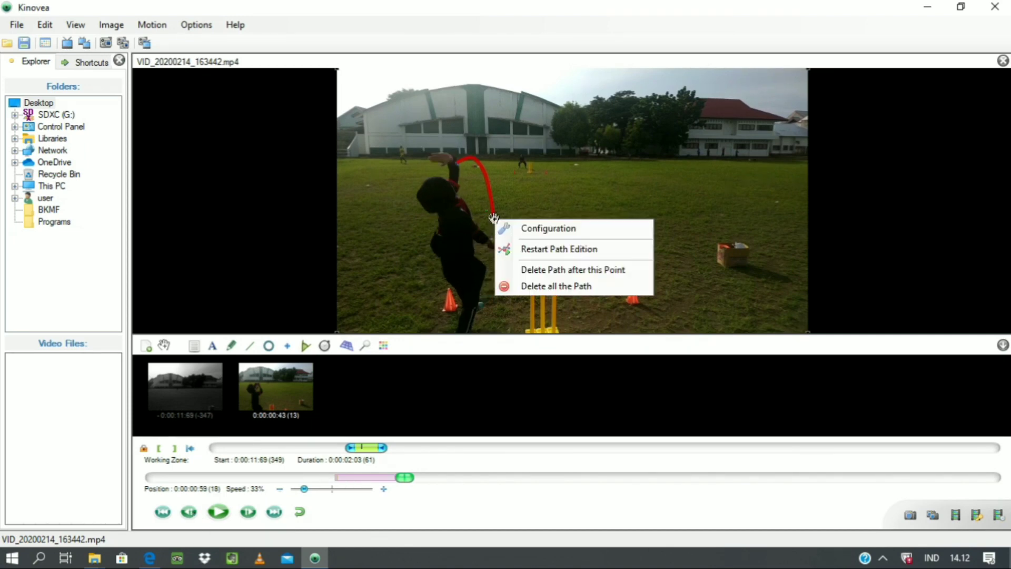
left_click(533, 244)
left_click_drag(511, 240, 515, 254)
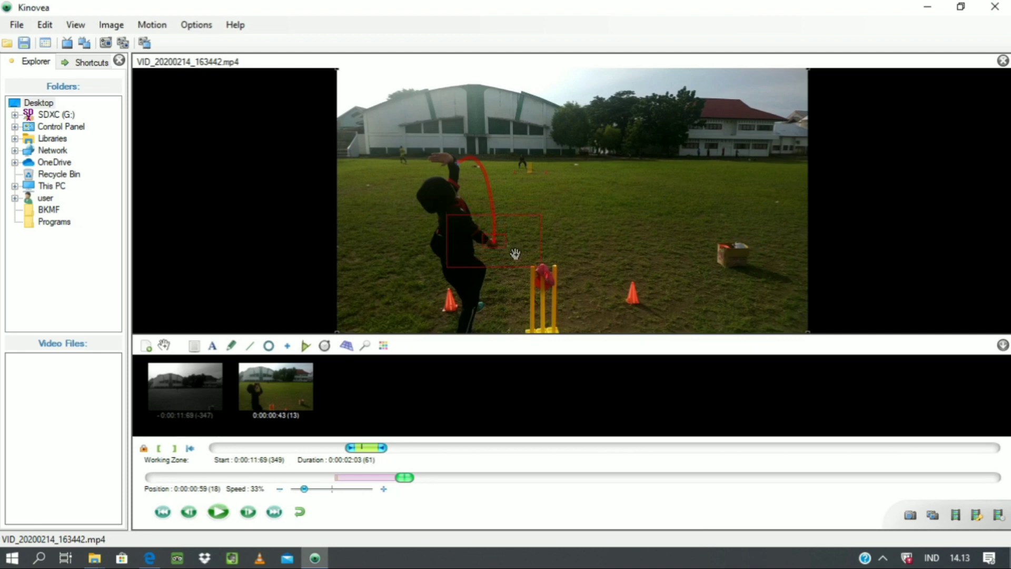
- Advance to frame 19, restart path edition and move the tracking box down onto the hand beside the player's hip
left_click(248, 512)
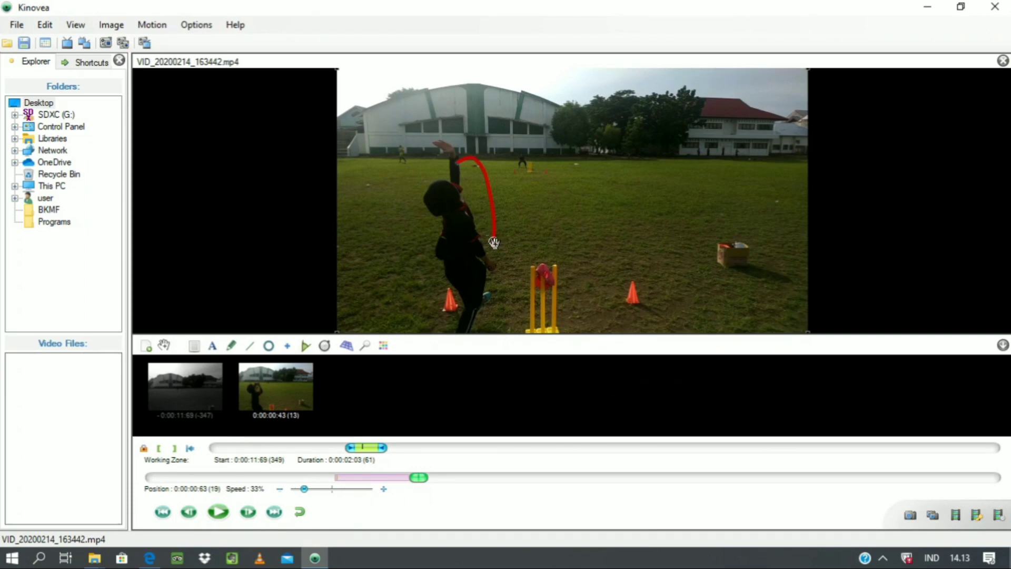
right_click(495, 243)
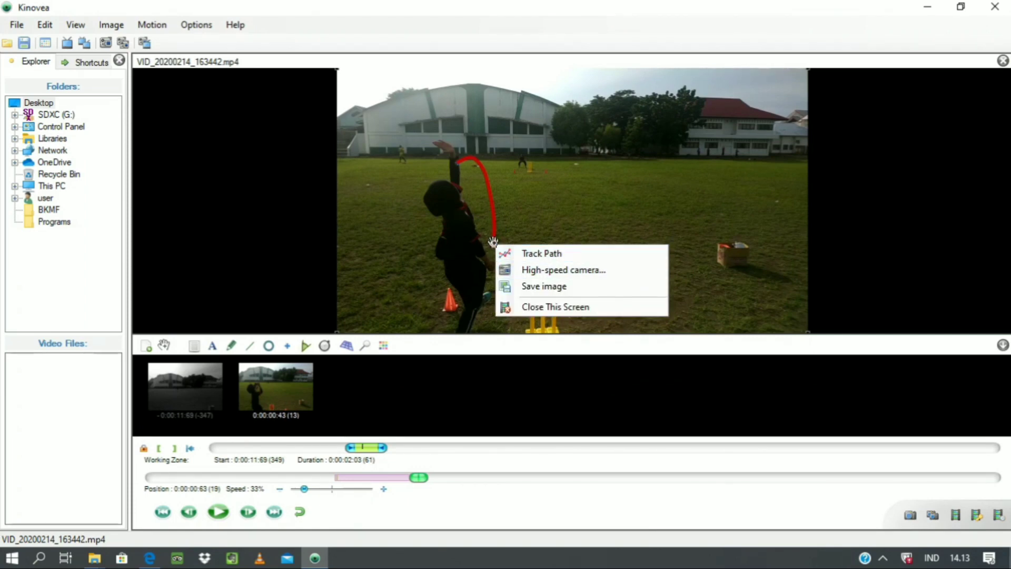
right_click(493, 242)
left_click(534, 274)
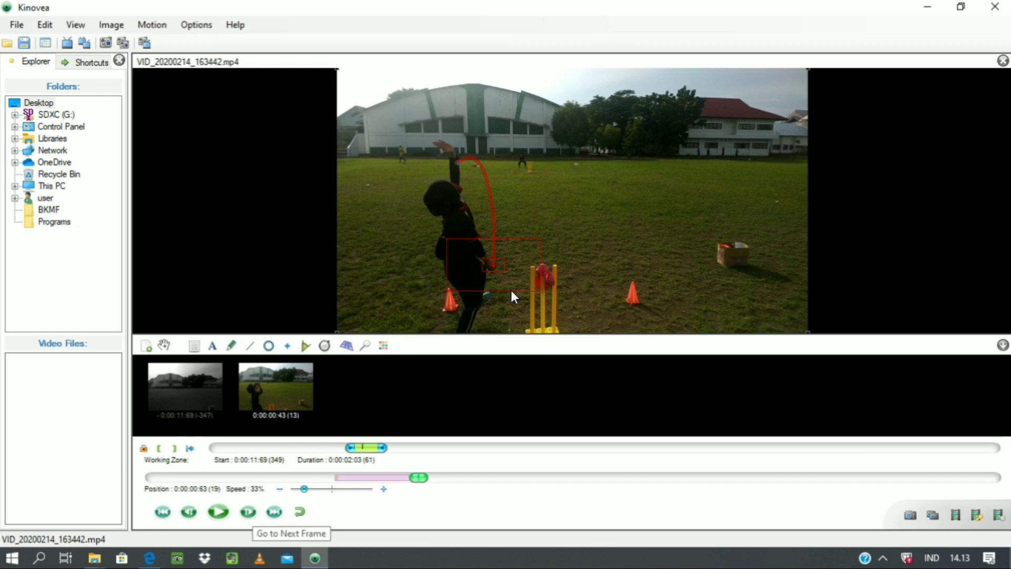
- Extend the path through frames 20 and 21, restarting path edition and moving the tracking box onto the hand at the player's thigh
scroll(498, 285, "down", 1)
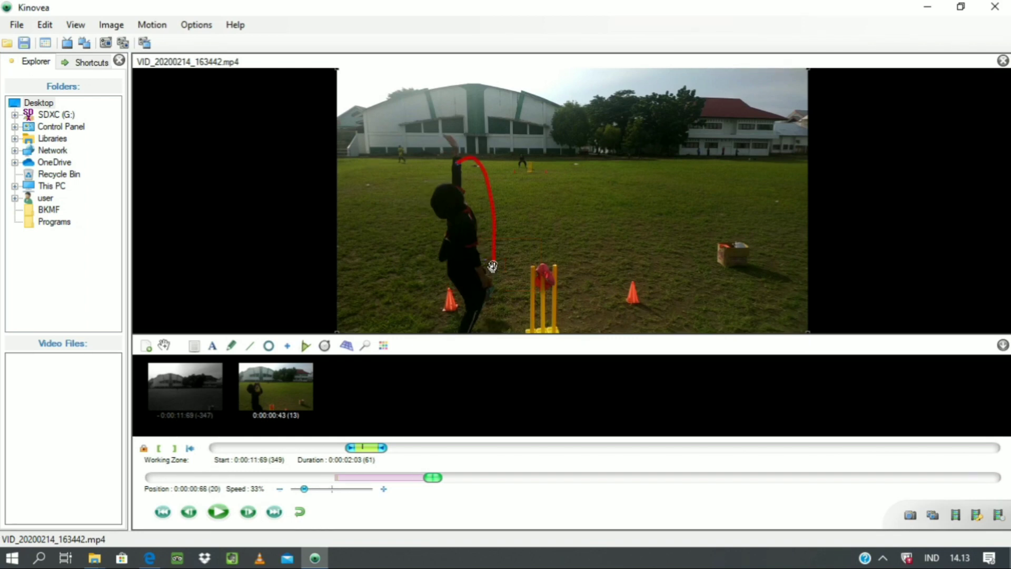
right_click(493, 266)
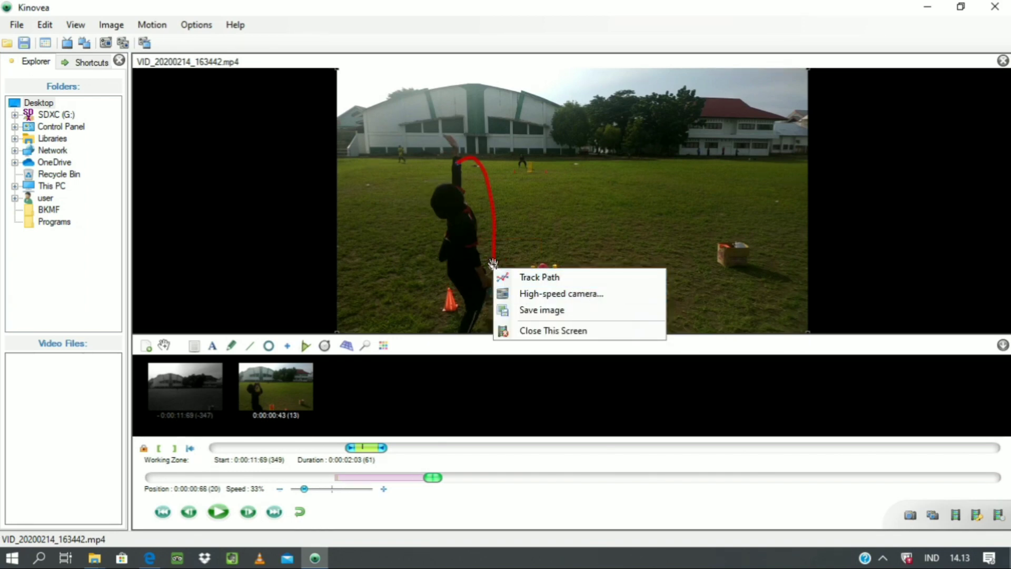
right_click(494, 263)
left_click(527, 292)
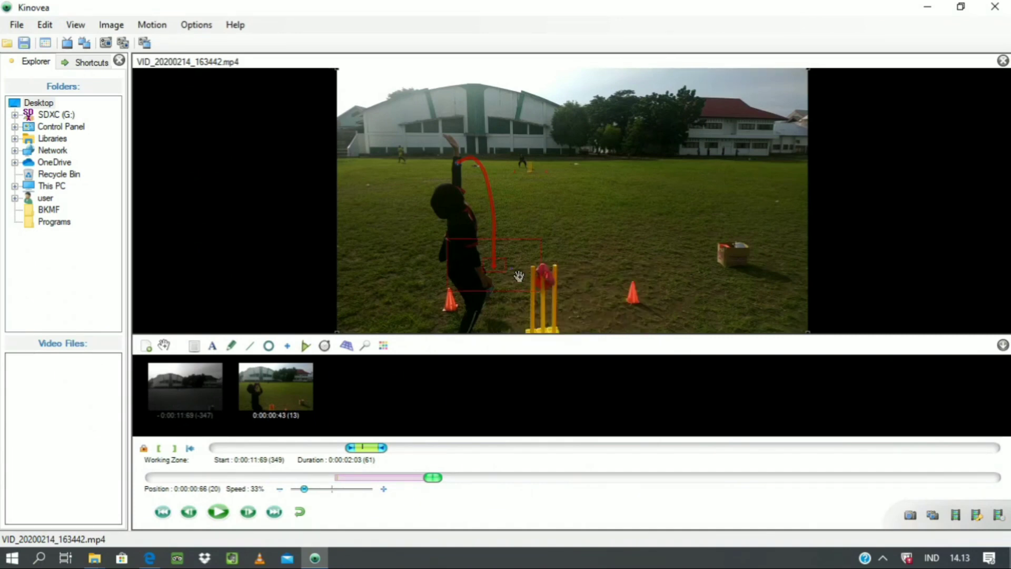
left_click_drag(519, 276, 514, 296)
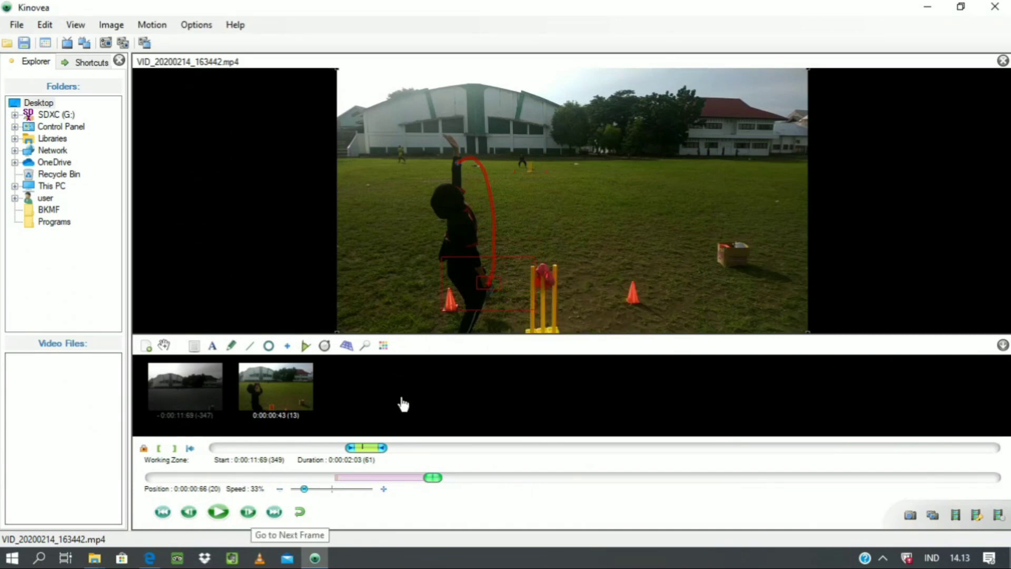
key("Right")
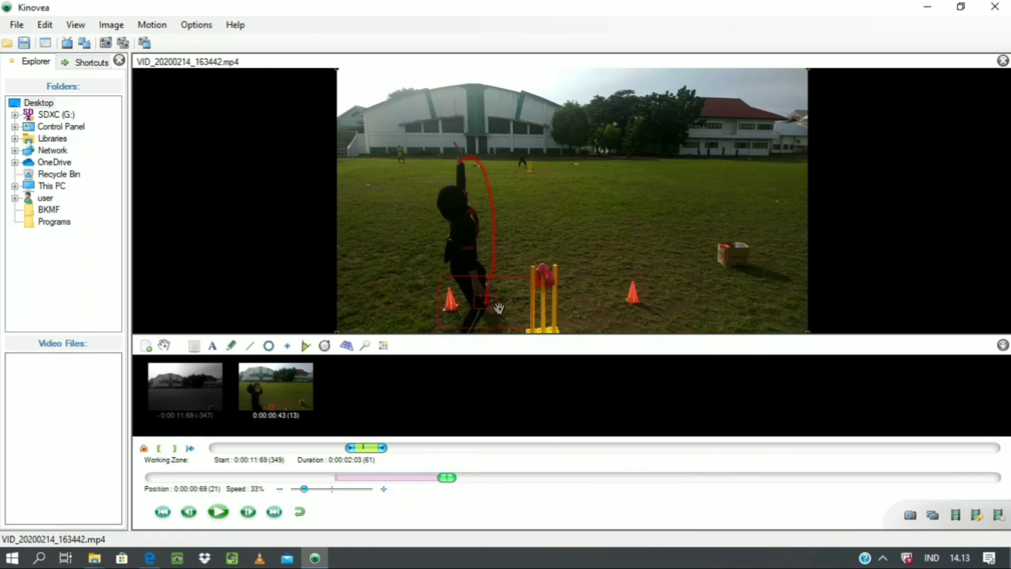
left_click_drag(496, 304, 493, 301)
- Continue the path through frames 22 and 23, restarting path edition and moving the tracking box onto the hand passing the player's legs
left_click(245, 512)
right_click(478, 294)
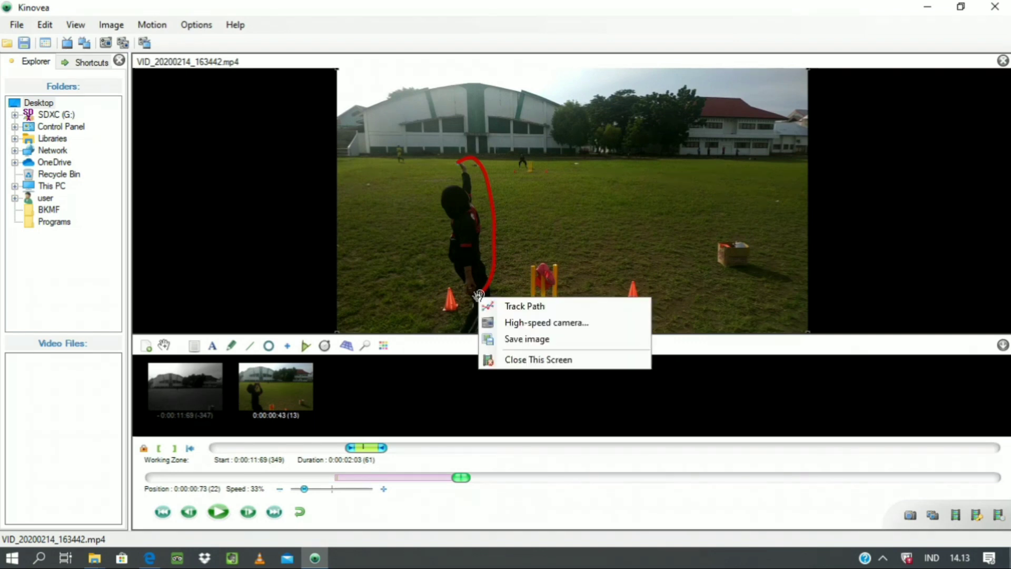
right_click(480, 293)
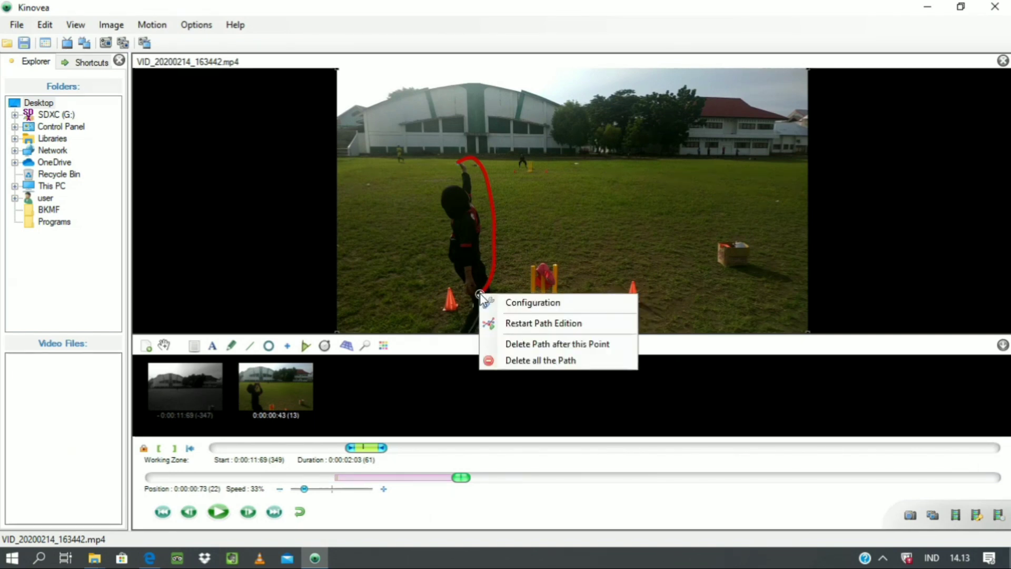
left_click(524, 322)
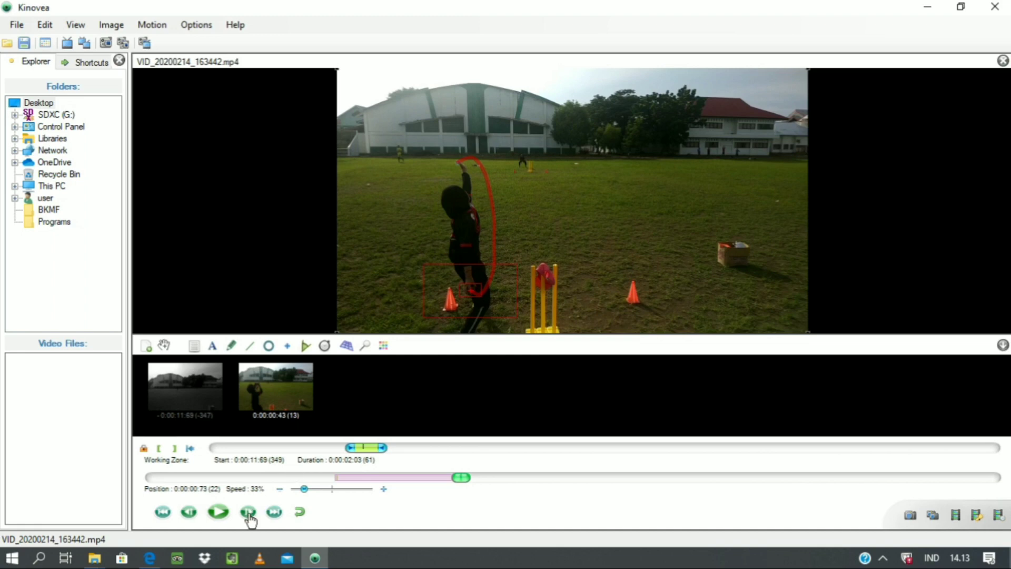
key("Right")
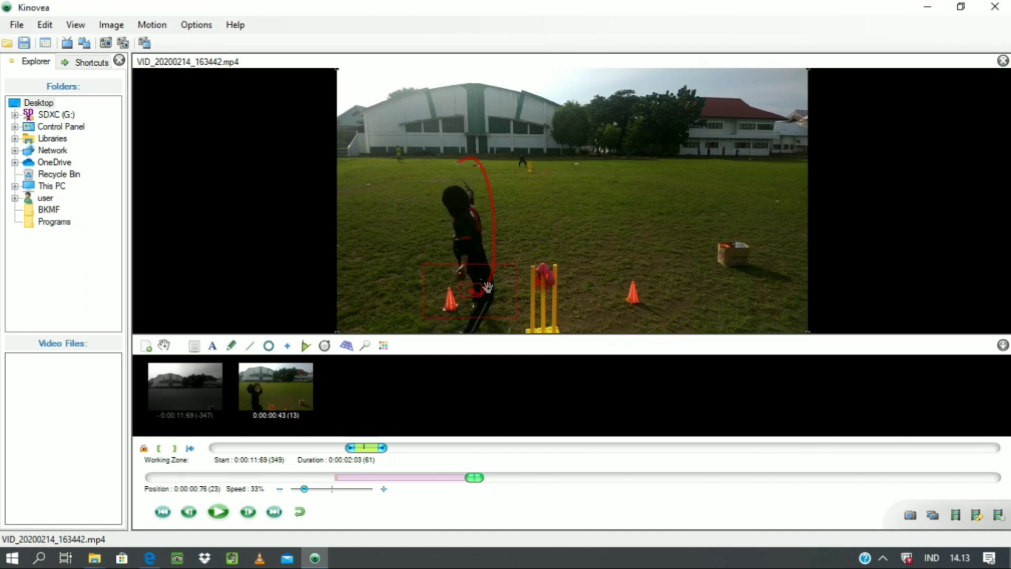
left_click_drag(488, 287, 478, 272)
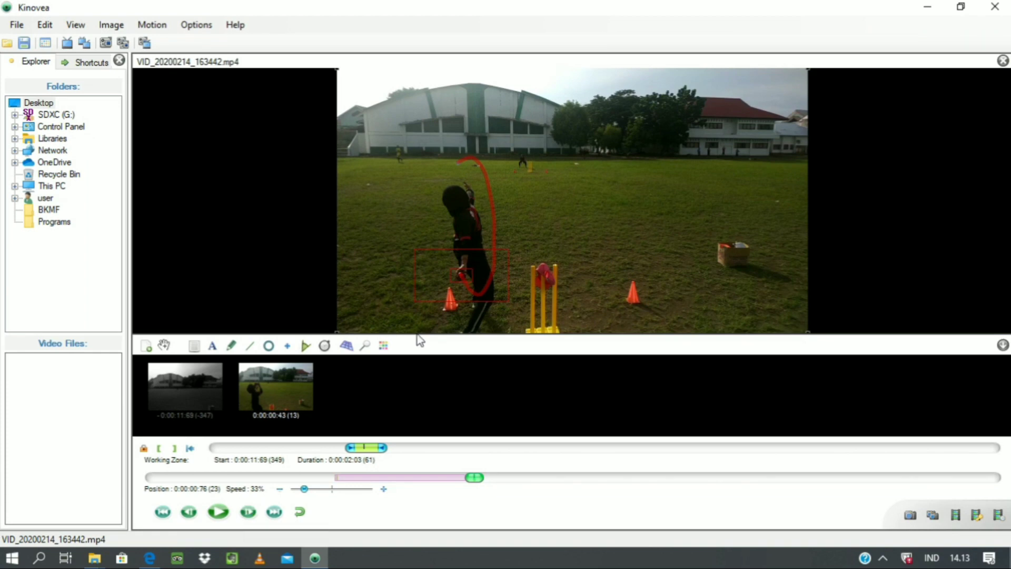
- Advance to frame 24, restart path edition and move the tracking box up onto the hand in front of the player's waist
key("Right")
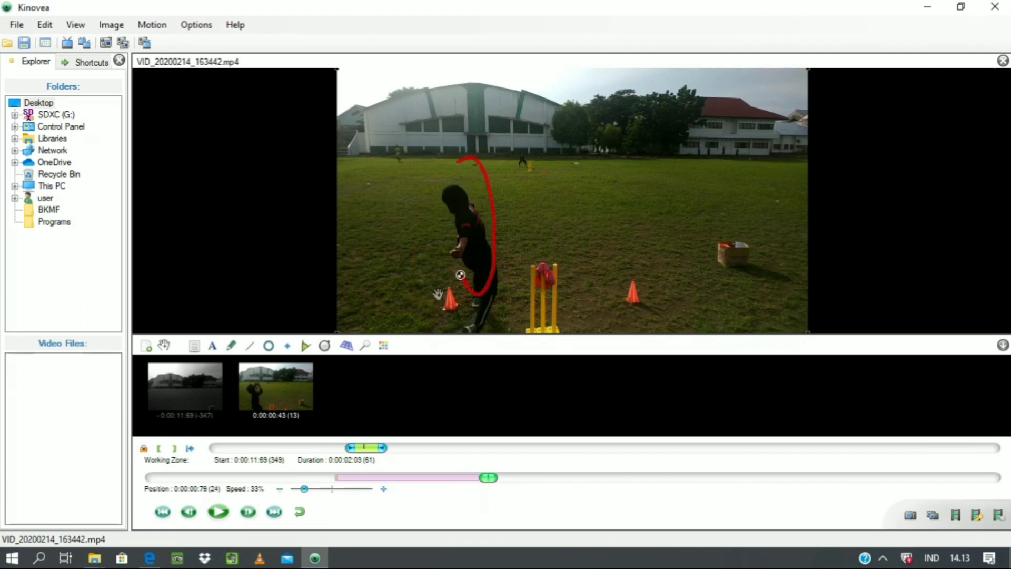
right_click(461, 273)
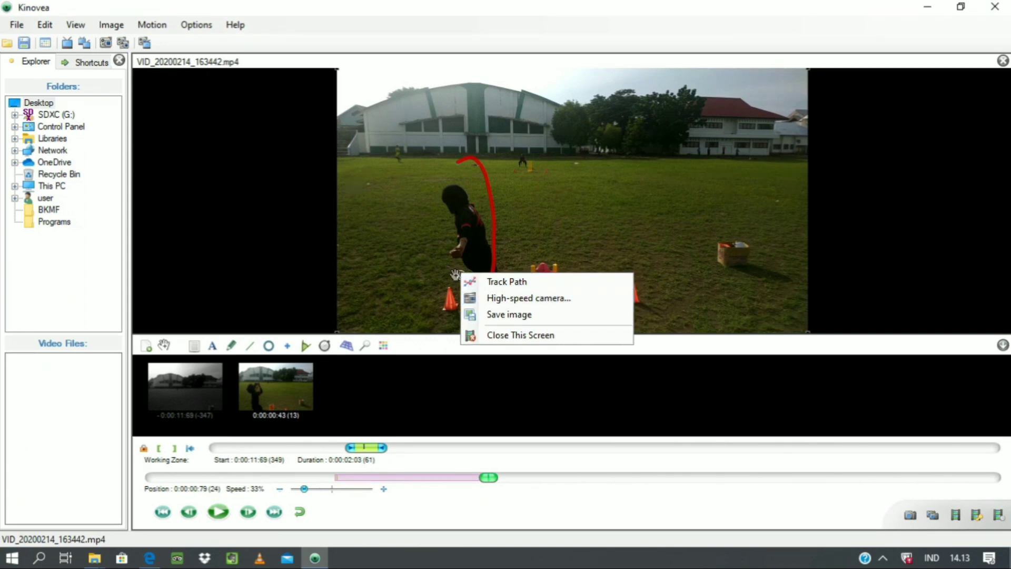
right_click(451, 274)
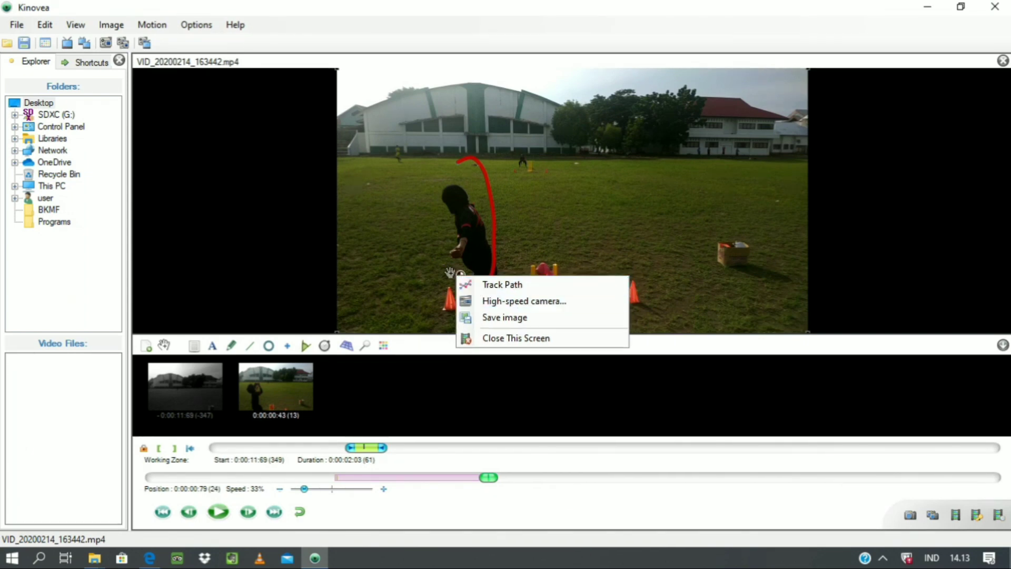
left_click(450, 272)
right_click(460, 275)
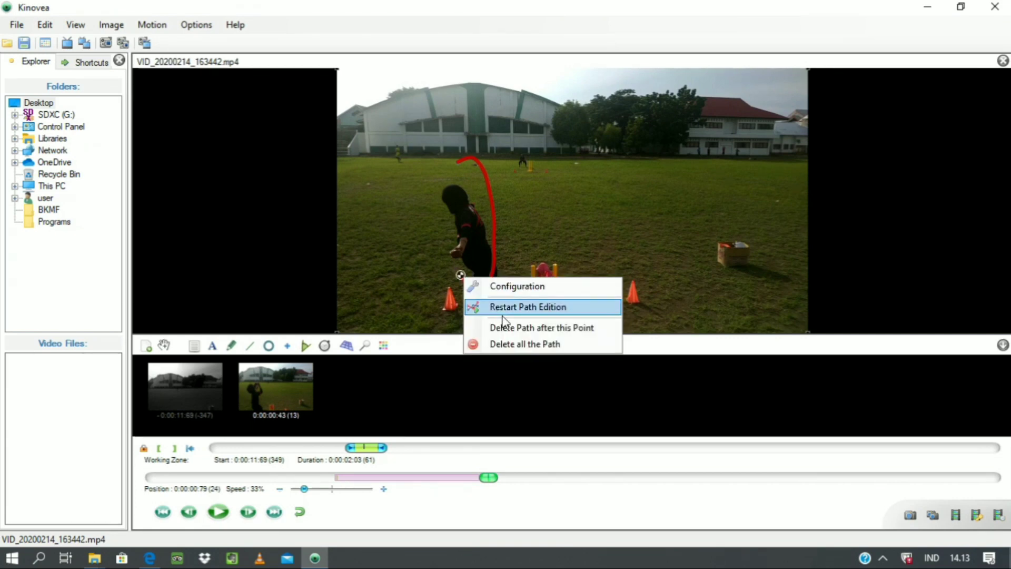
left_click(503, 314)
right_click(461, 275)
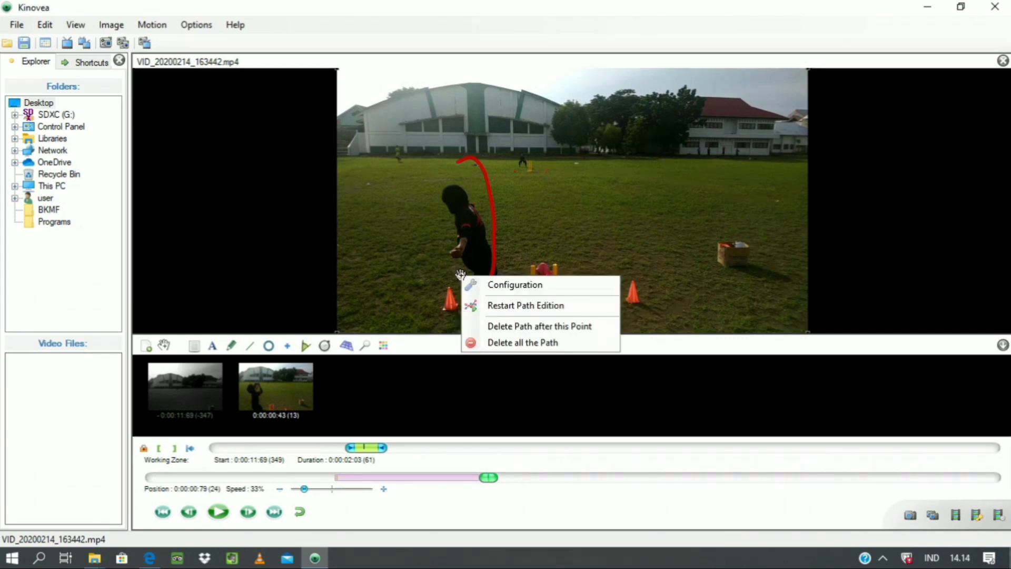
left_click(486, 303)
left_click_drag(466, 278, 460, 257)
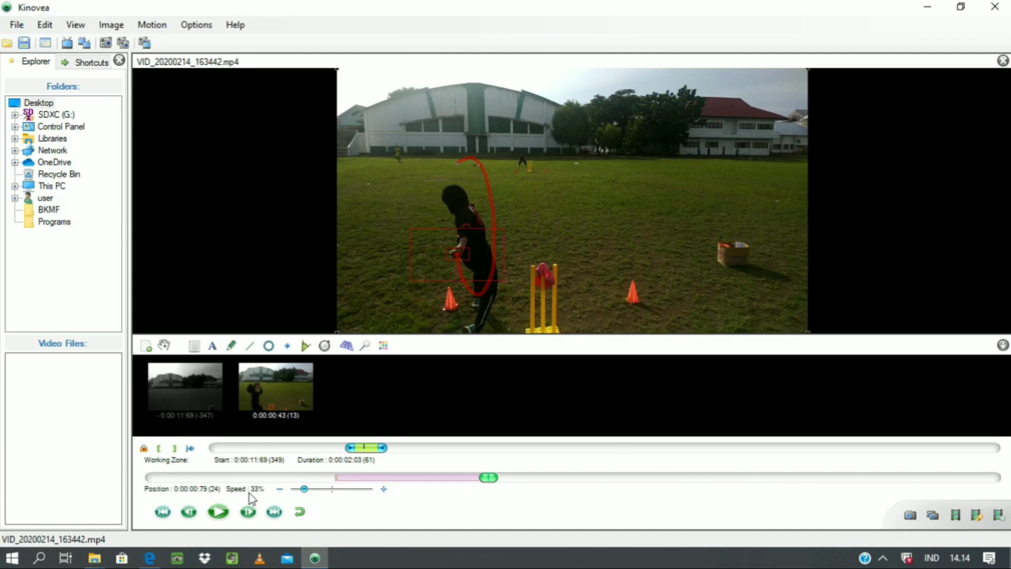
- Advance to frame 25, restart path edition and move the tracking box up onto the hand in front of the player's chest
left_click(248, 514)
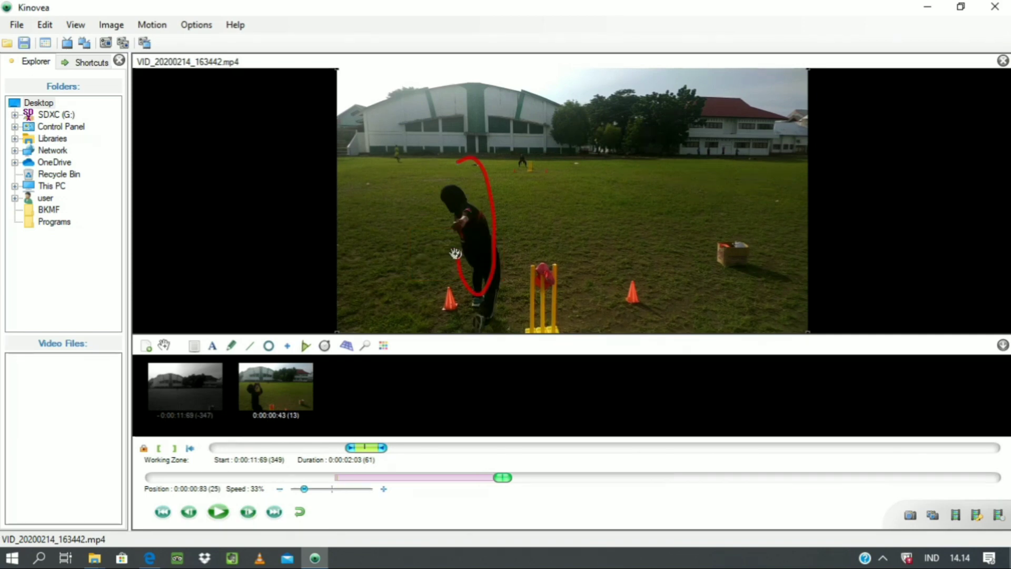
right_click(456, 254)
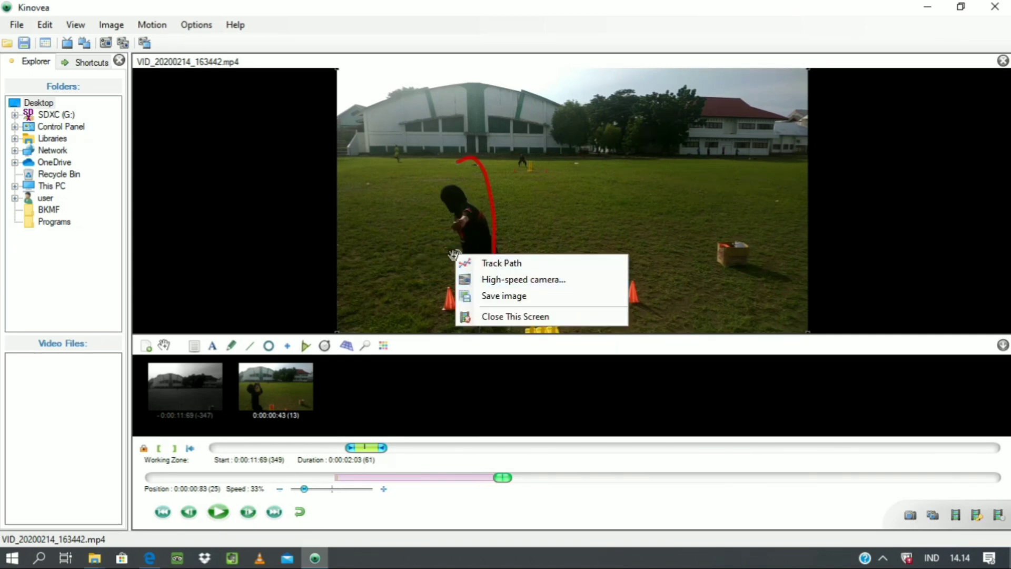
left_click(453, 255)
right_click(456, 256)
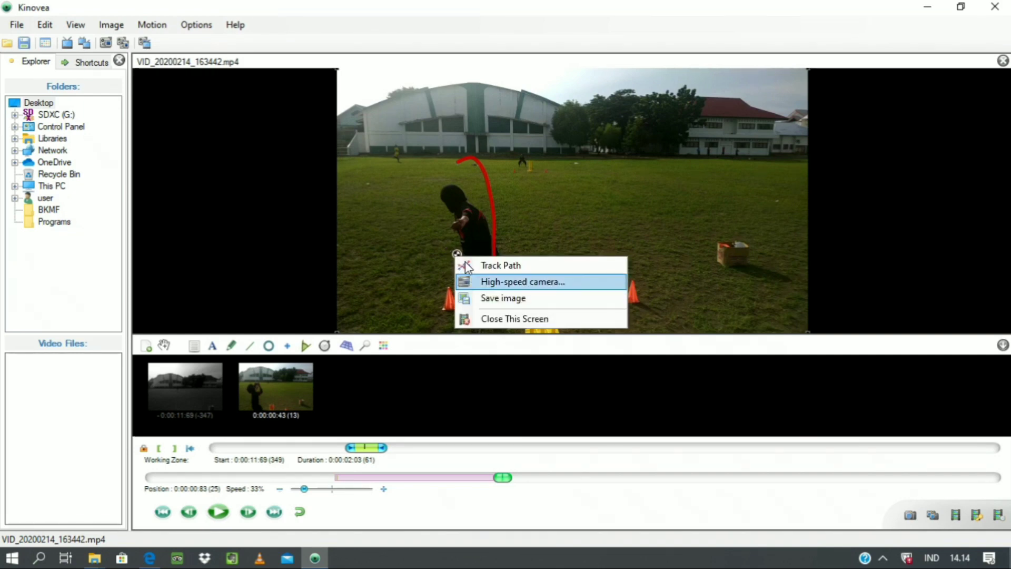
right_click(457, 251)
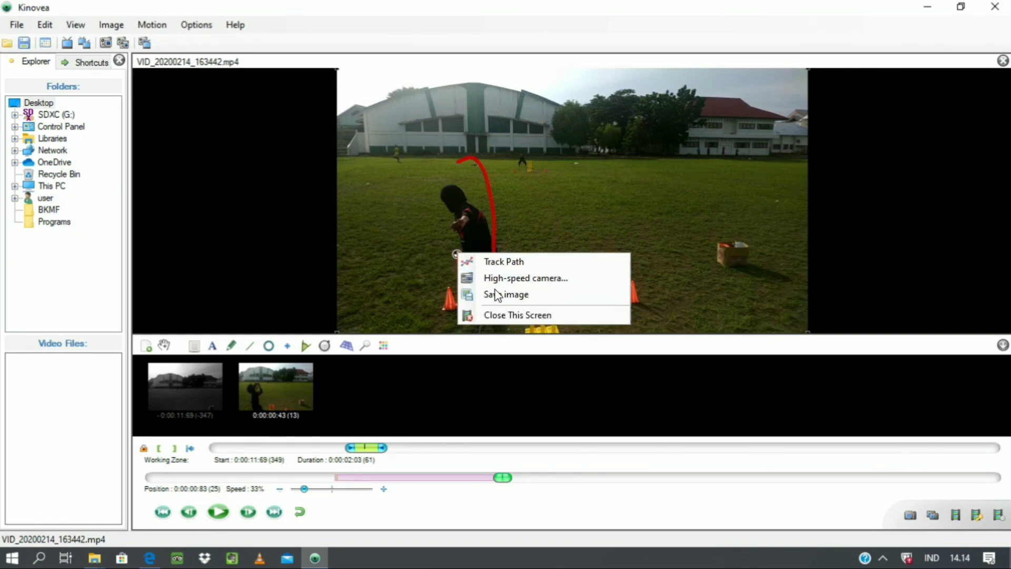
left_click(454, 257)
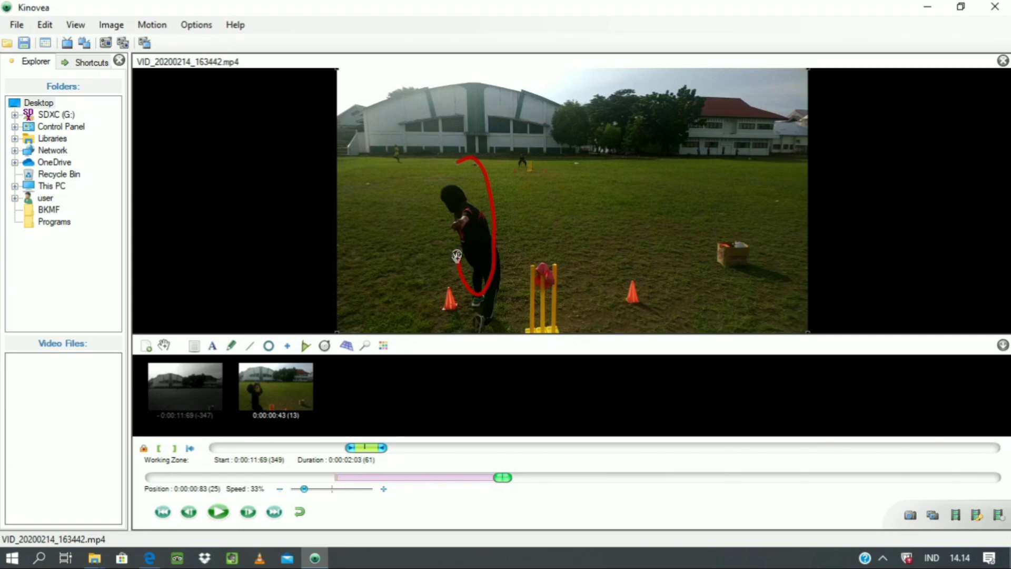
right_click(456, 257)
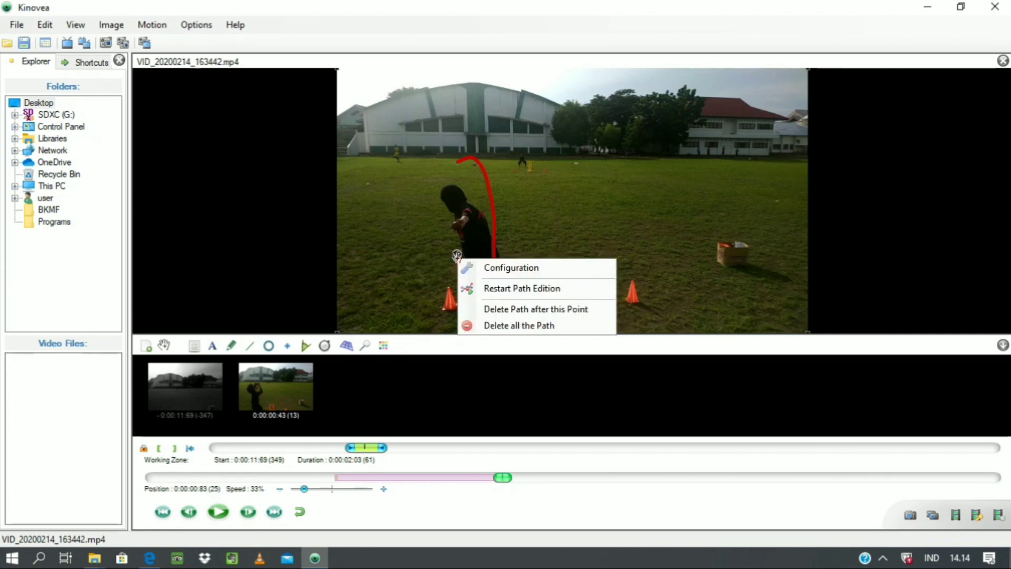
left_click(493, 288)
left_click_drag(465, 257, 466, 227)
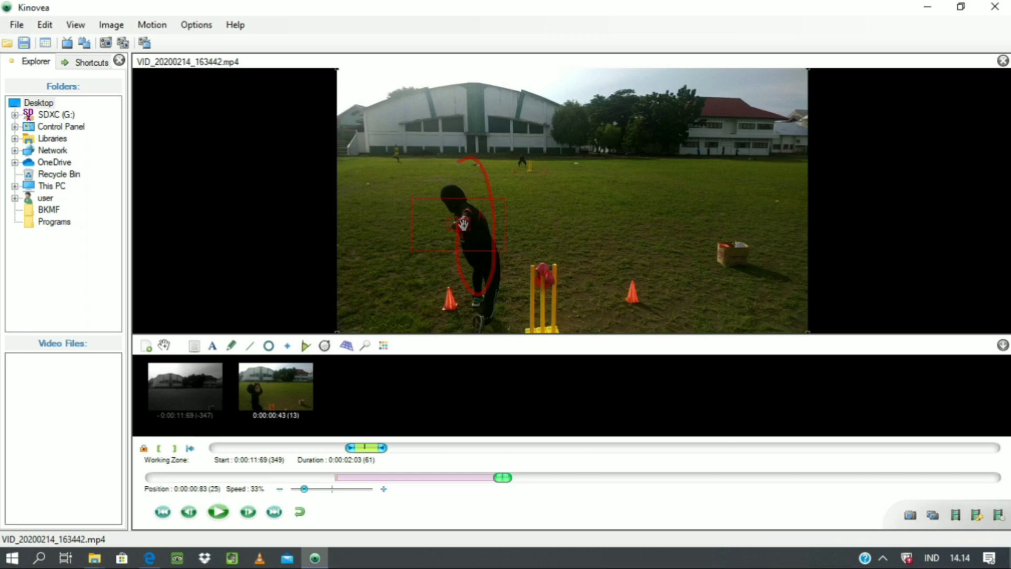
- Advance to frame 26, restart path edition and move the tracking box up onto the hand beside the player's head
left_click(248, 512)
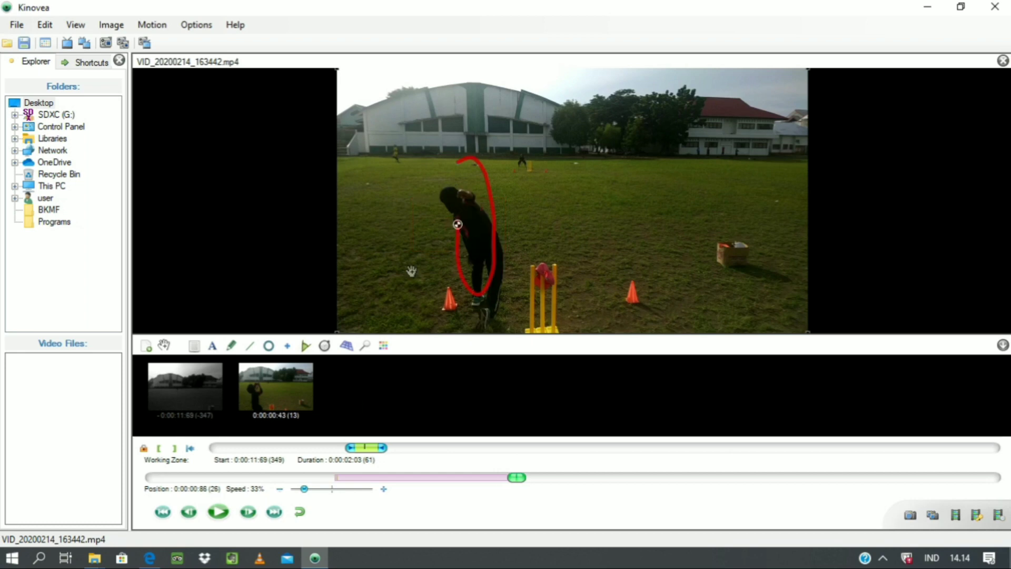
right_click(457, 225)
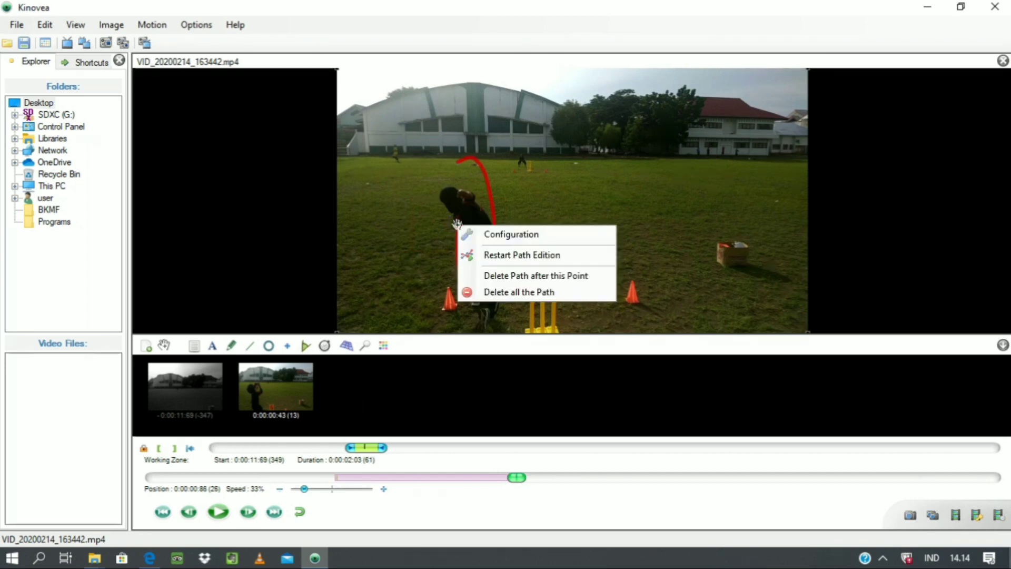
left_click(496, 255)
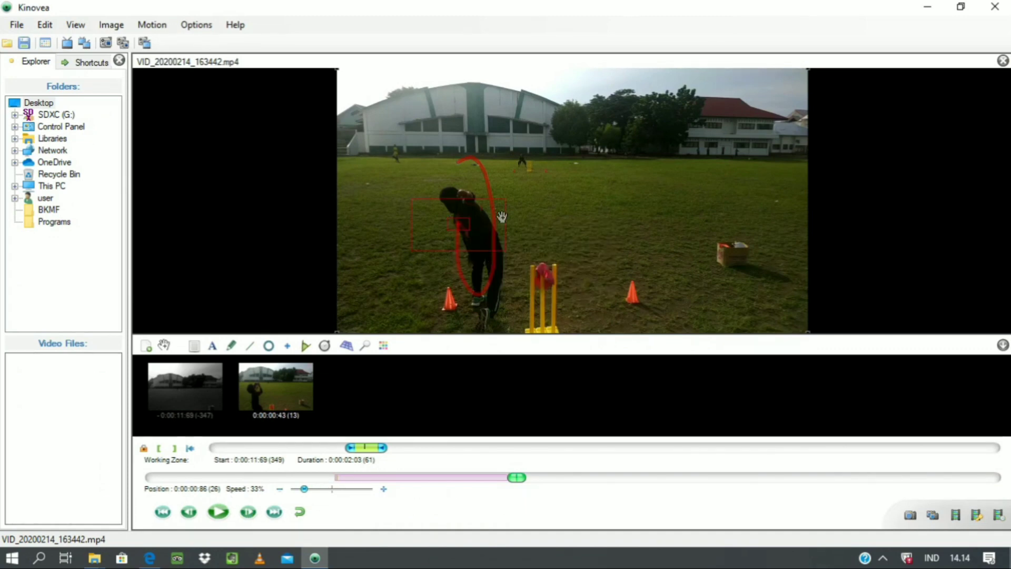
left_click_drag(503, 206, 507, 182)
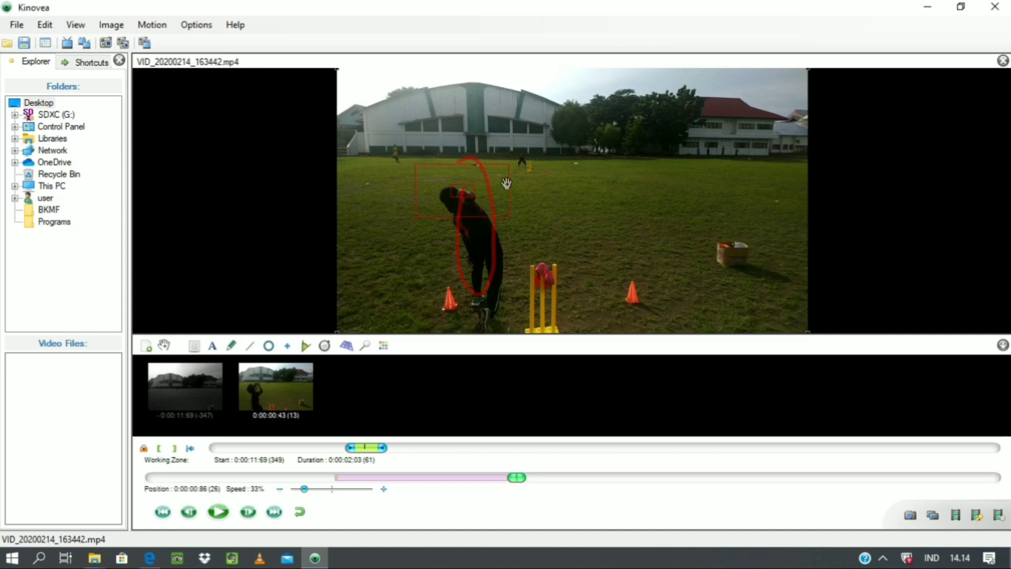
- Advance through frames 27 and 28, moving the tracking box onto the player's raised hand and up to the ball above it
left_click(252, 516)
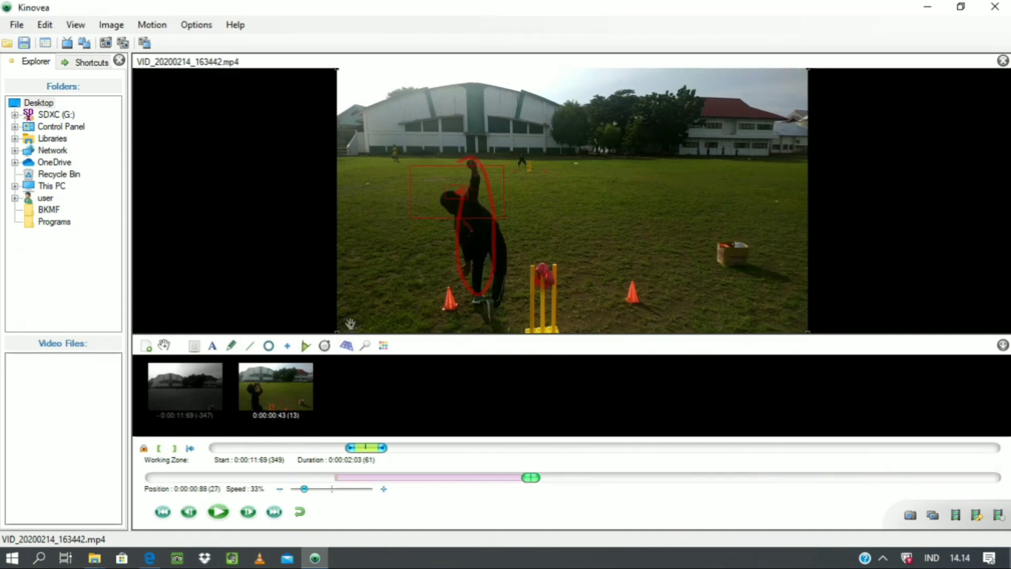
left_click_drag(477, 205, 490, 177)
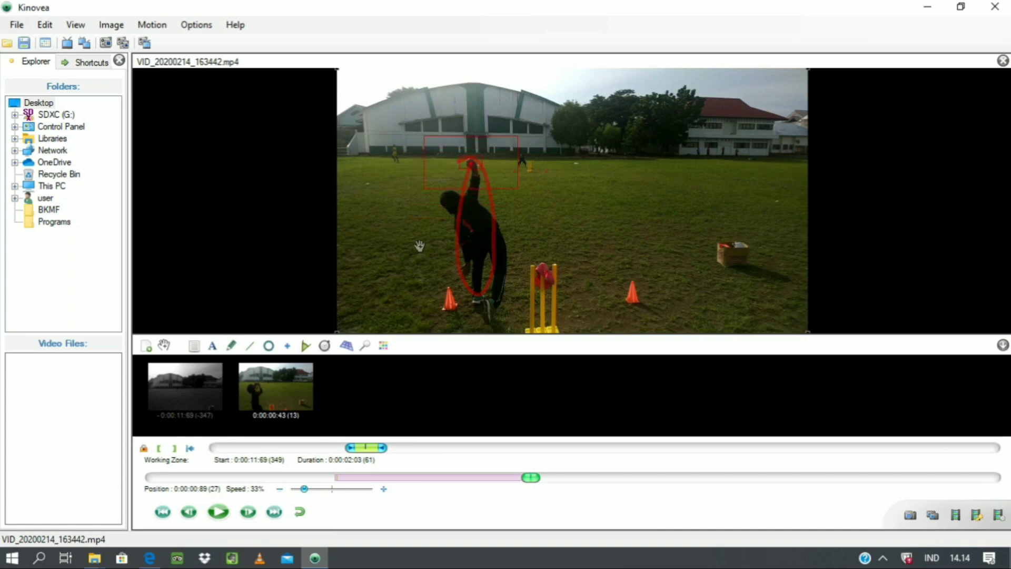
left_click(249, 513)
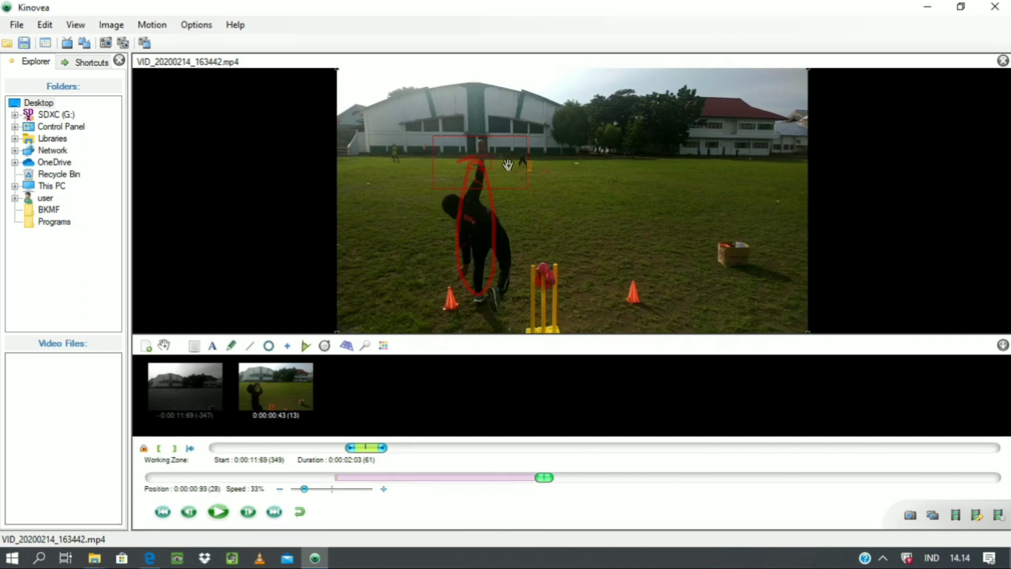
left_click_drag(507, 165, 510, 149)
- Advance to frame 29, move the tracking box slightly up onto the released ball and end path edition
key("Right")
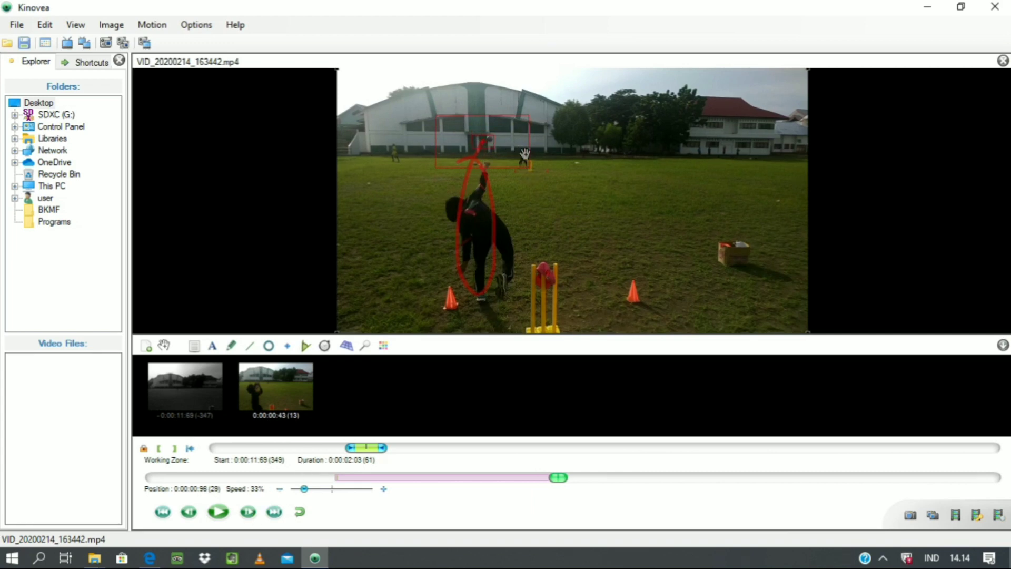
left_click_drag(514, 152, 520, 148)
right_click(494, 140)
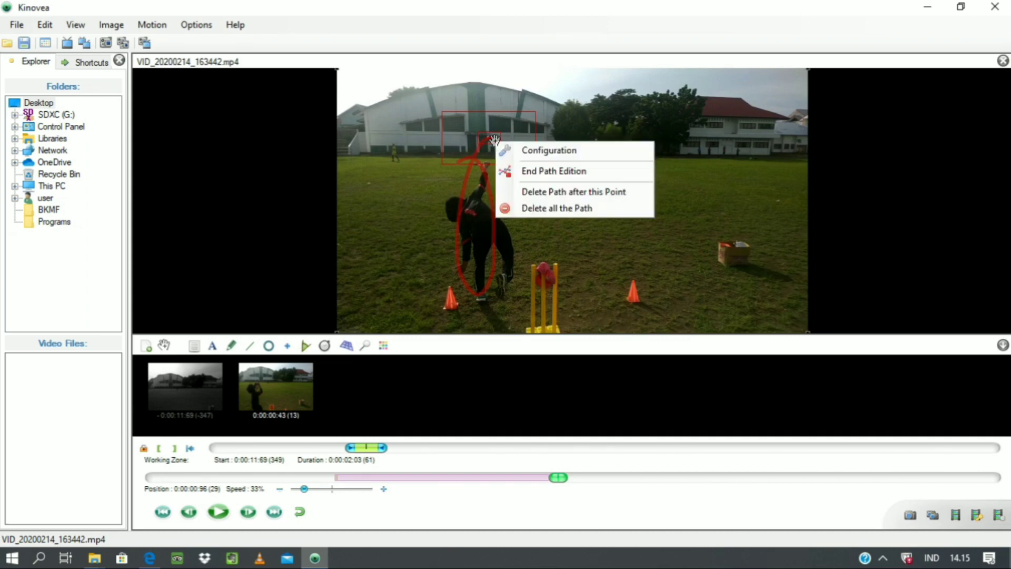
left_click(544, 172)
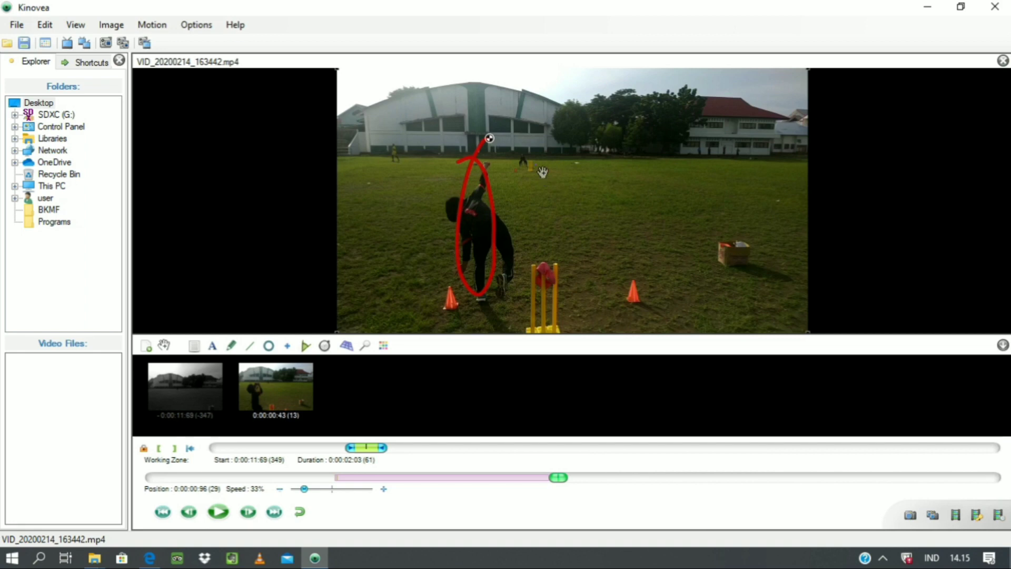
- Open the path's configuration and set its color to red and its style to a thicker solid line
right_click(475, 156)
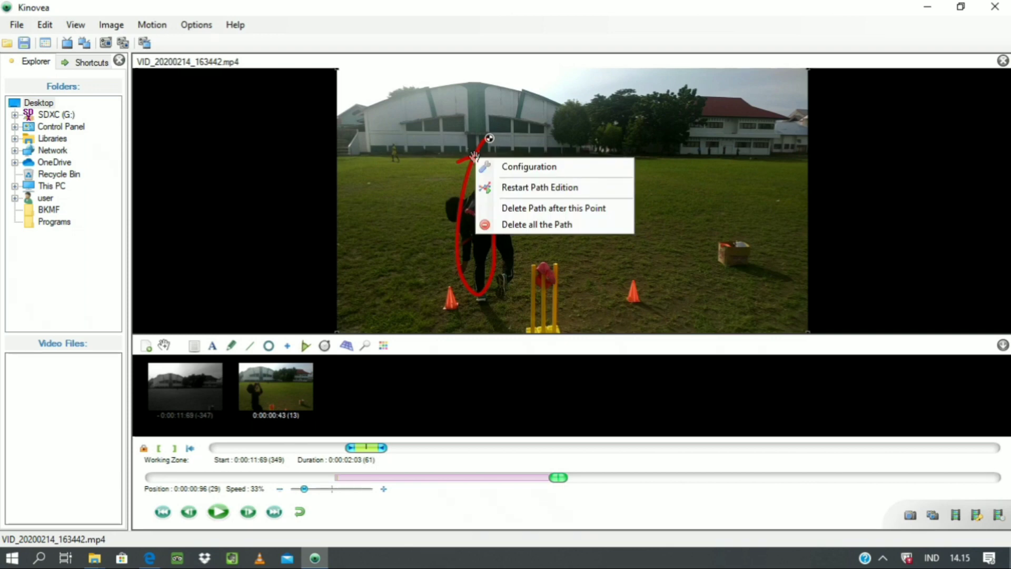
left_click(526, 166)
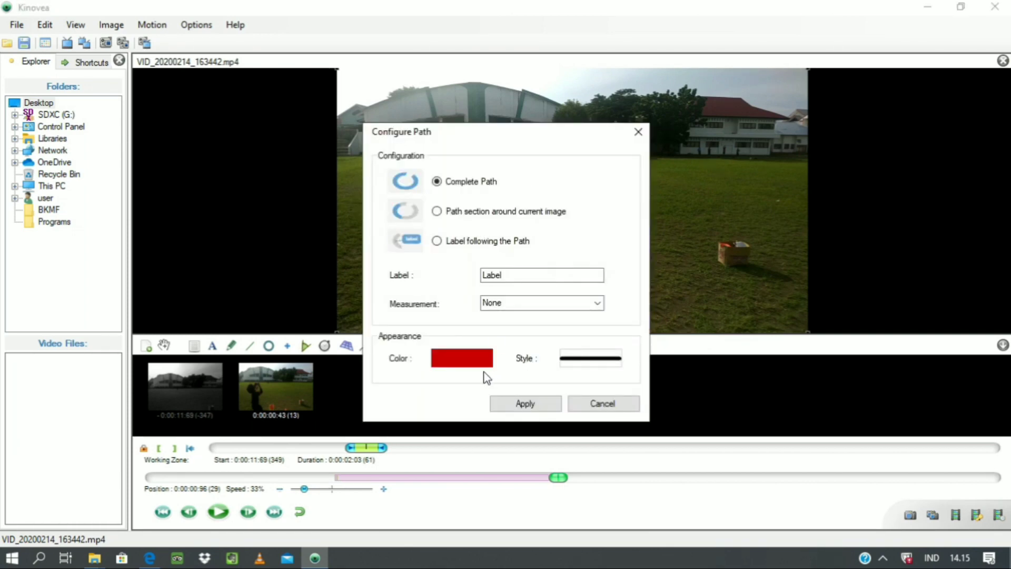
left_click(475, 369)
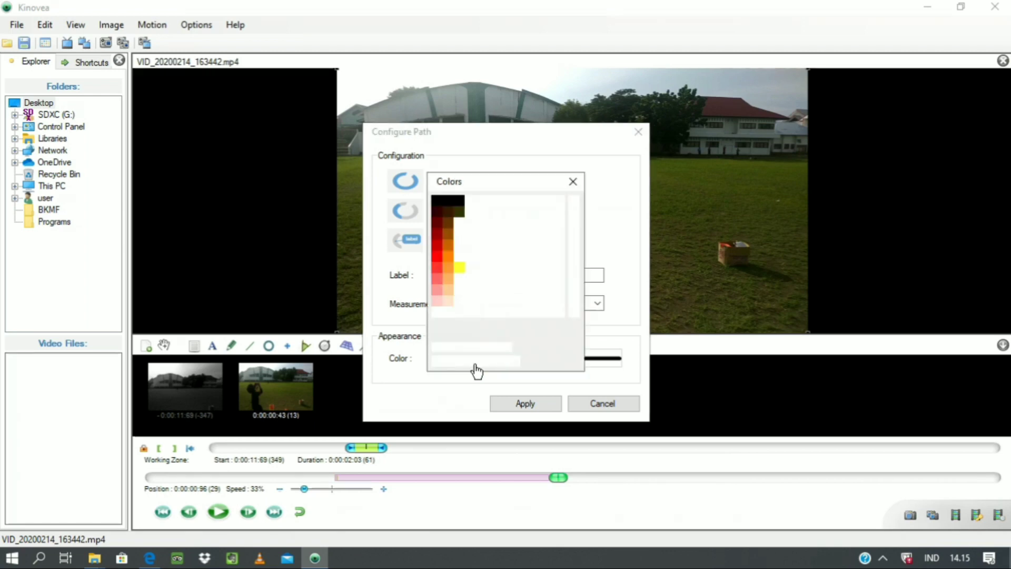
left_click(438, 246)
left_click(574, 356)
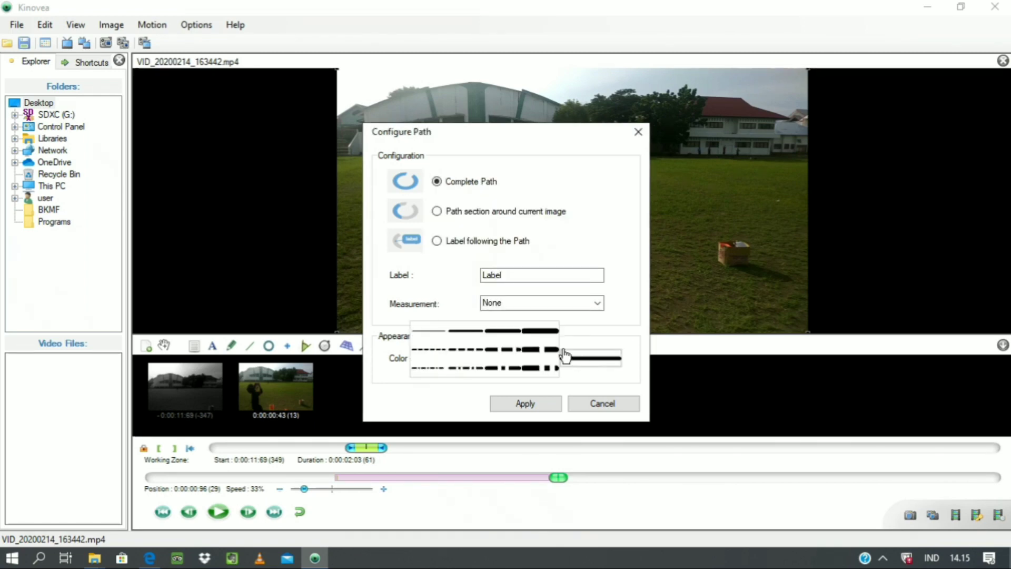
left_click(564, 356)
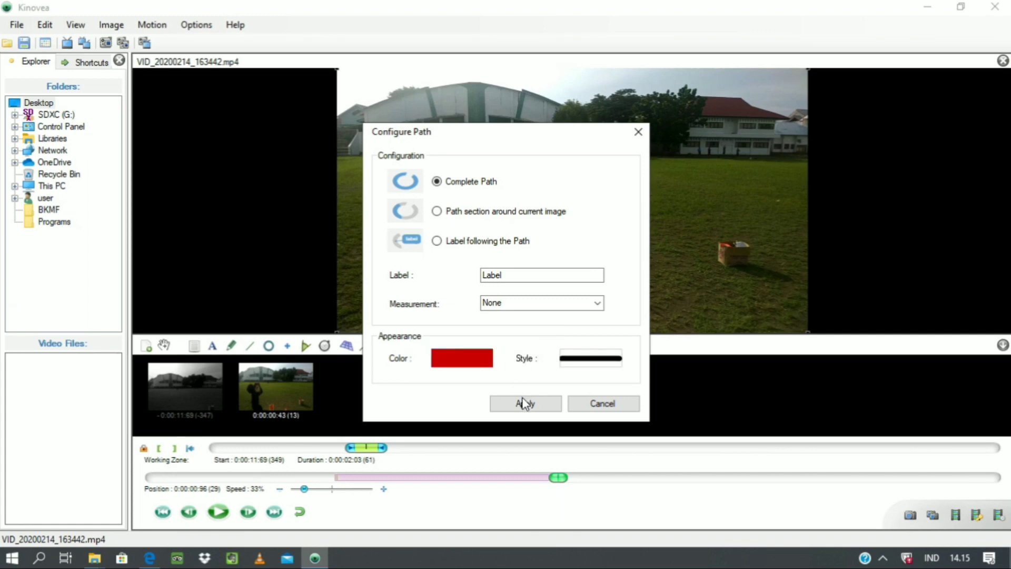
- Label the path "bola", set its measurement to Speed and apply the configuration
left_click(504, 274)
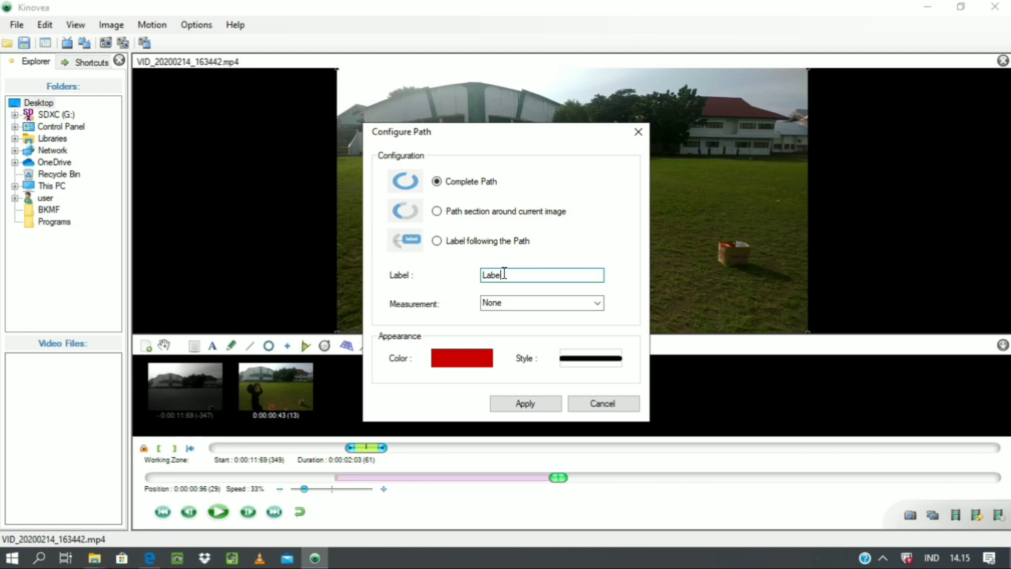
key("BackSpace")
key("BackSpace")
key("BackSpace")
key("BackSpace")
key("BackSpace")
type("bola")
left_click(597, 303)
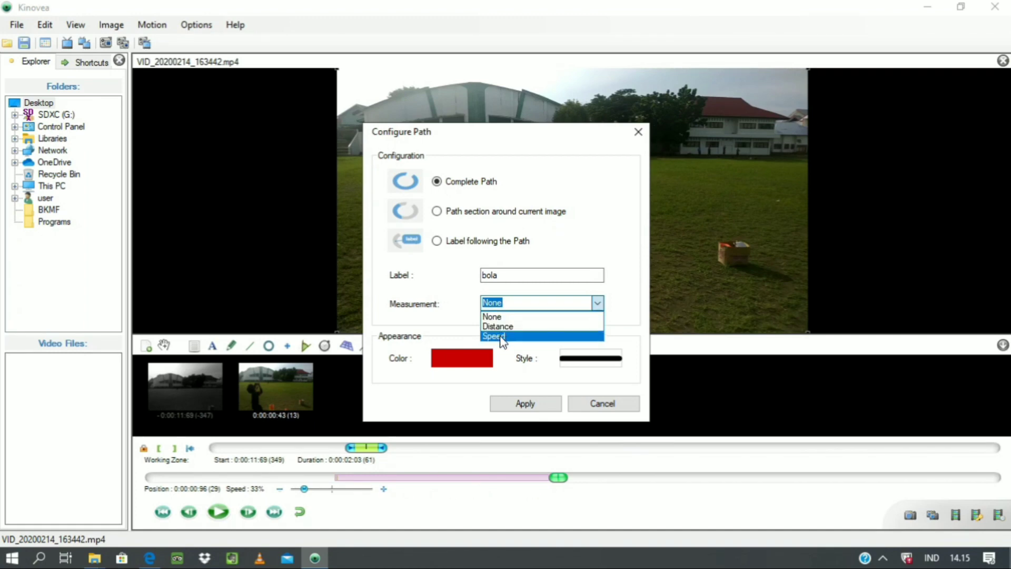
left_click(502, 337)
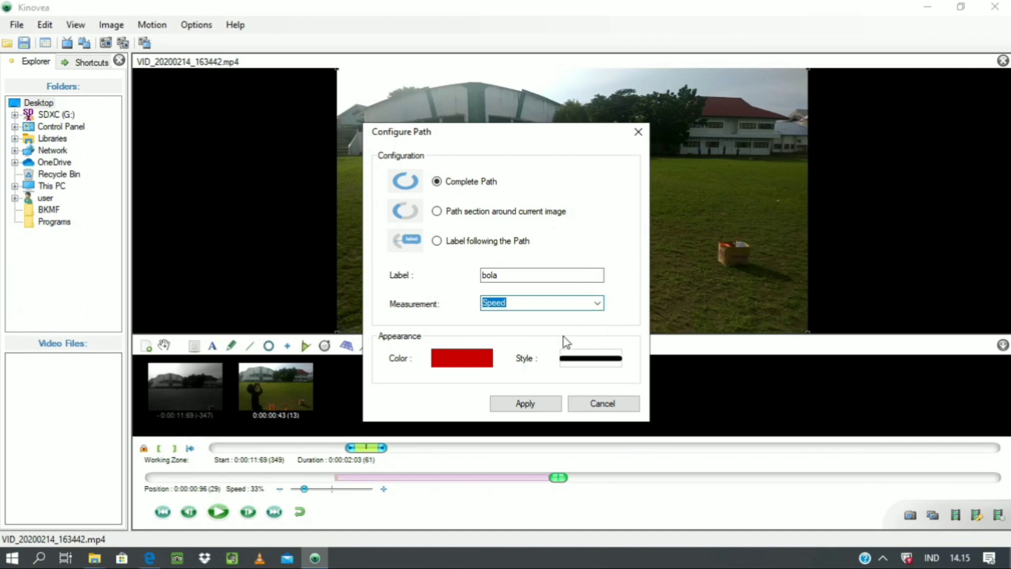
left_click(528, 403)
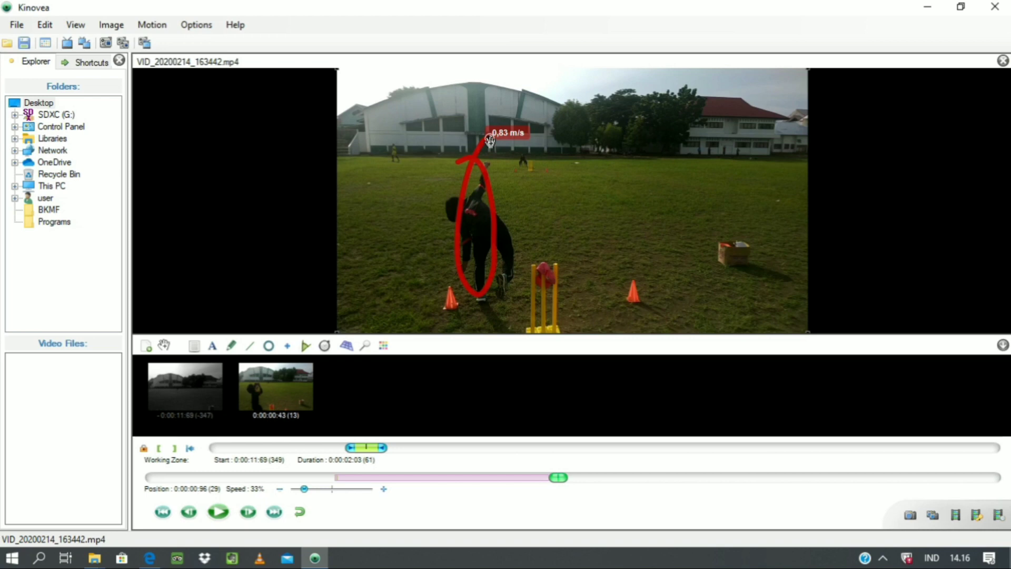
left_click(200, 30)
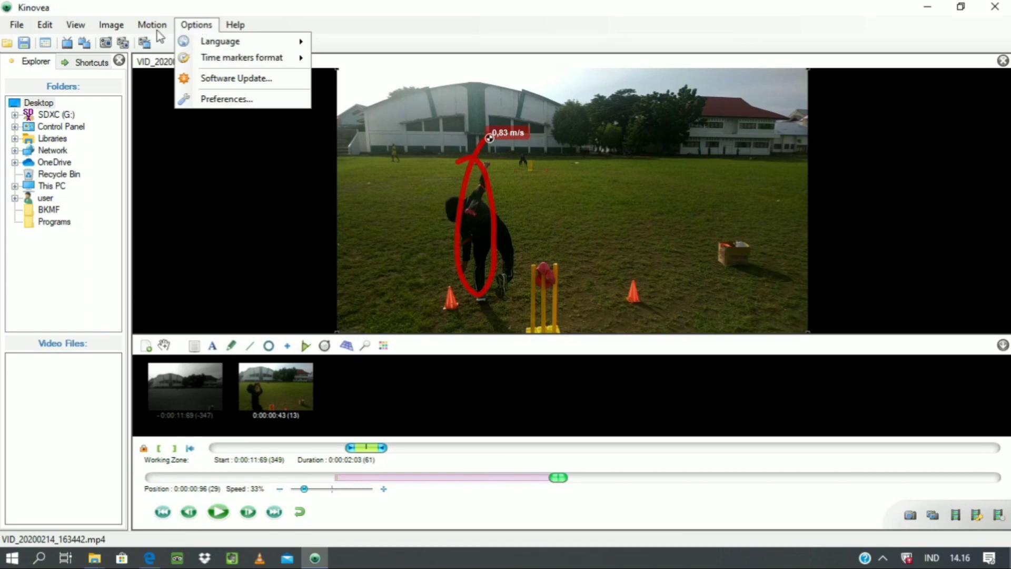
mouse_move(155, 33)
mouse_move(112, 33)
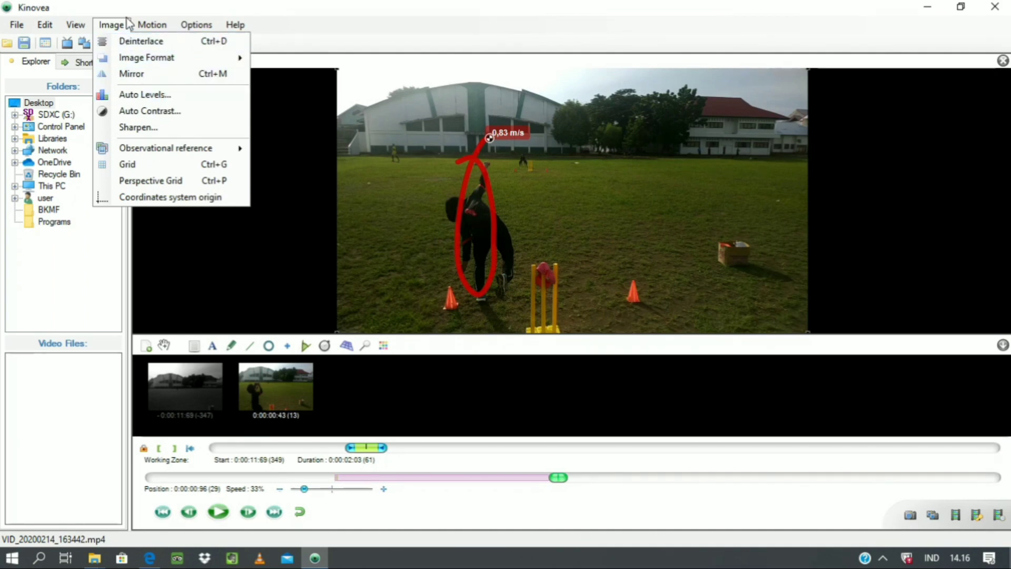
mouse_move(187, 27)
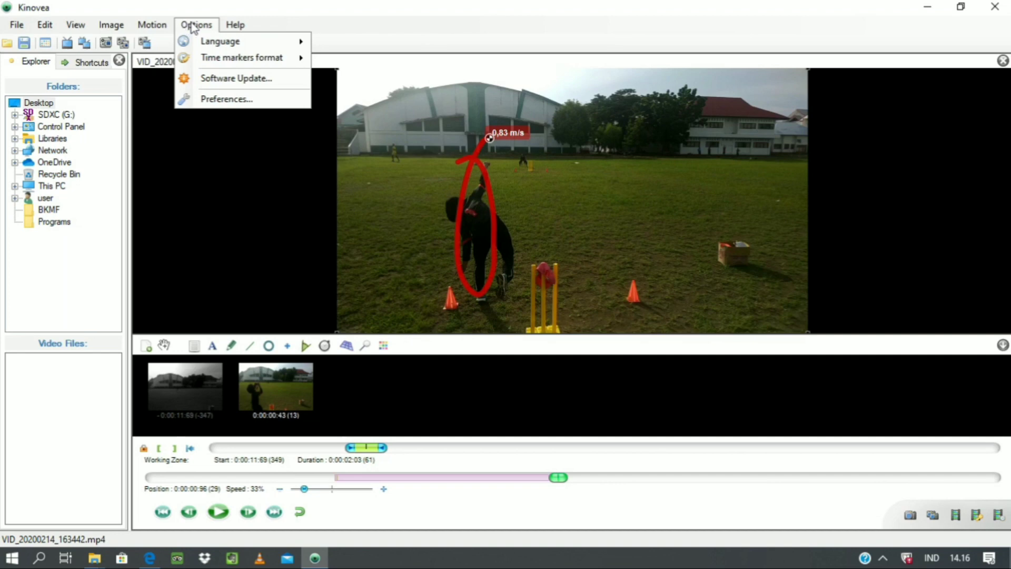
mouse_move(234, 25)
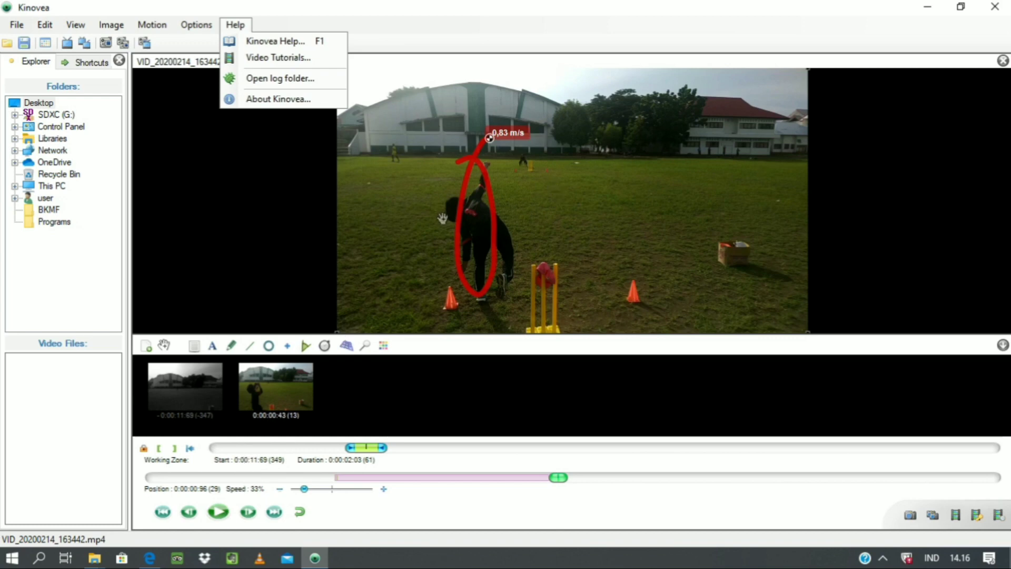
- Play the clip, pause it at frame 2 and reduce the playback speed to 18%
left_click(217, 519)
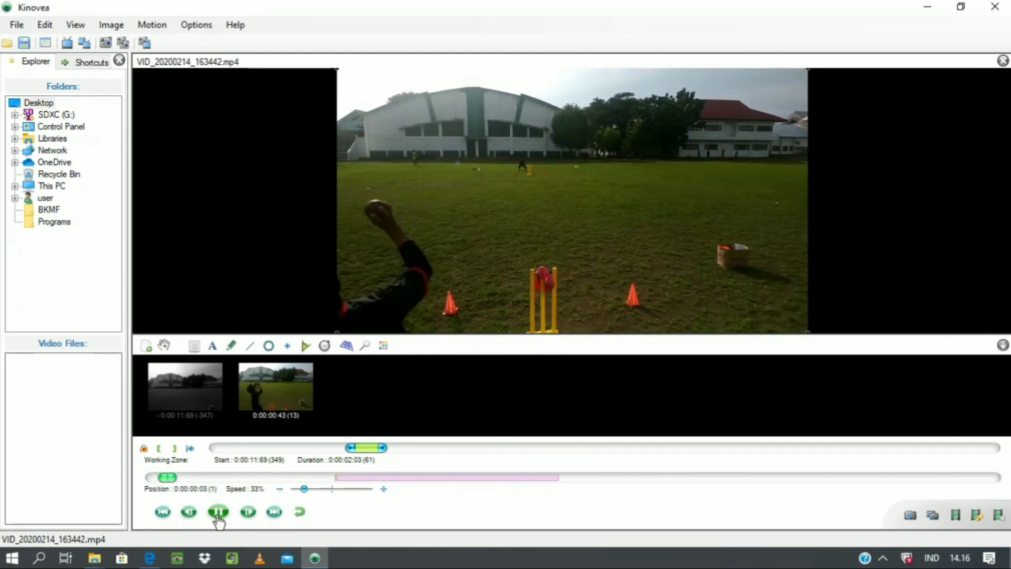
left_click(218, 514)
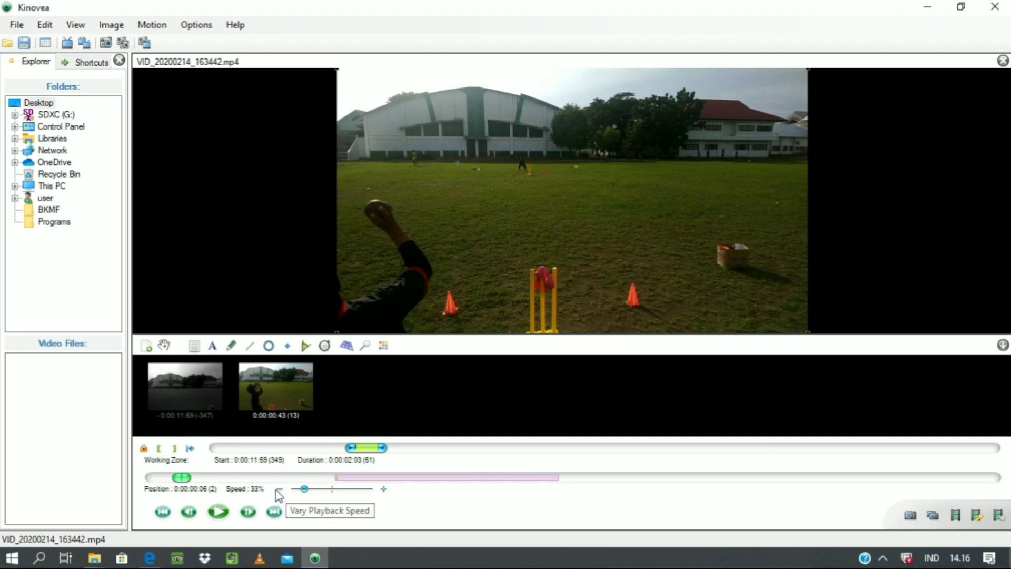
left_click(280, 490)
left_click(279, 489)
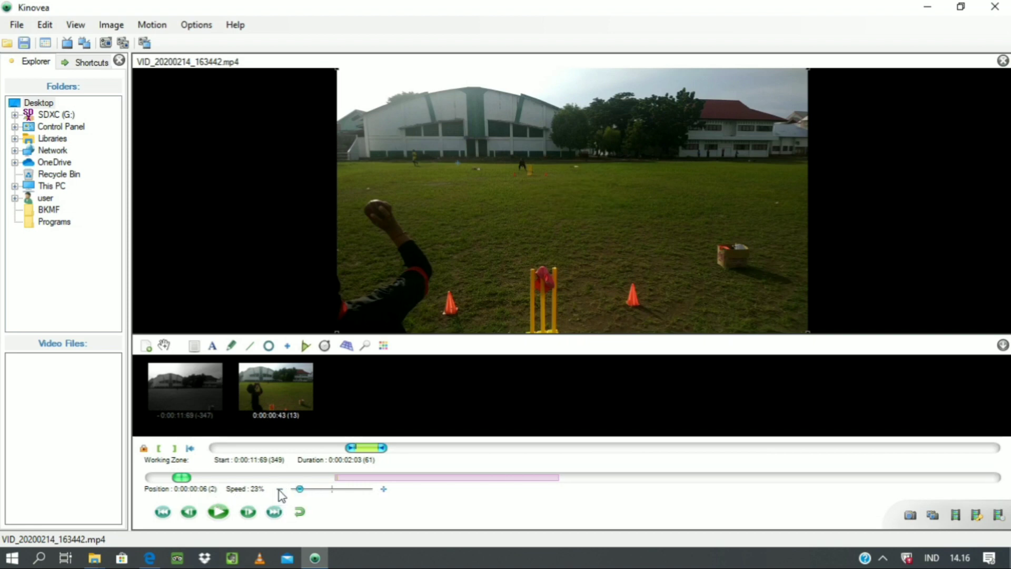
left_click(279, 490)
left_click(280, 489)
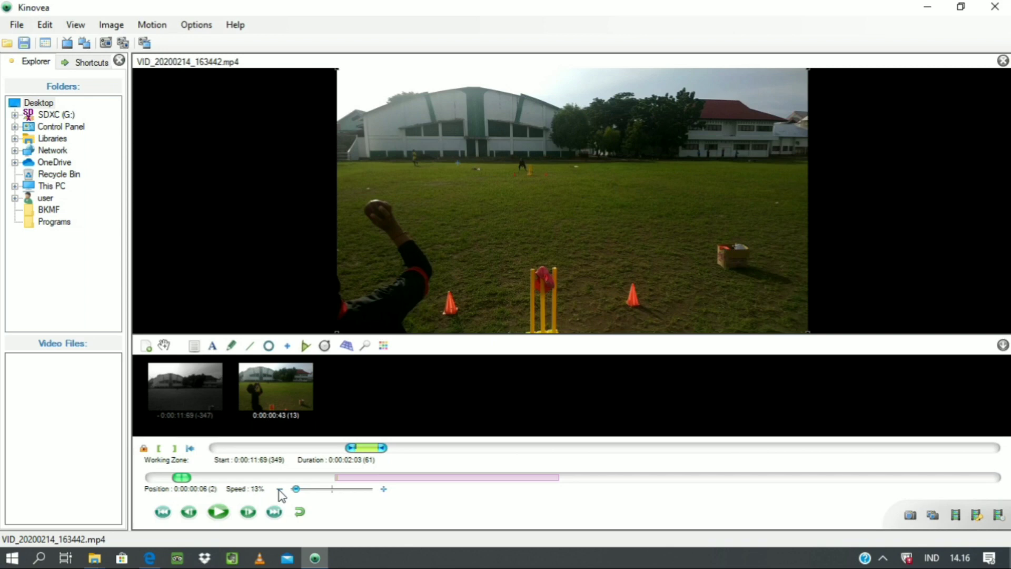
left_click(383, 490)
left_click(383, 489)
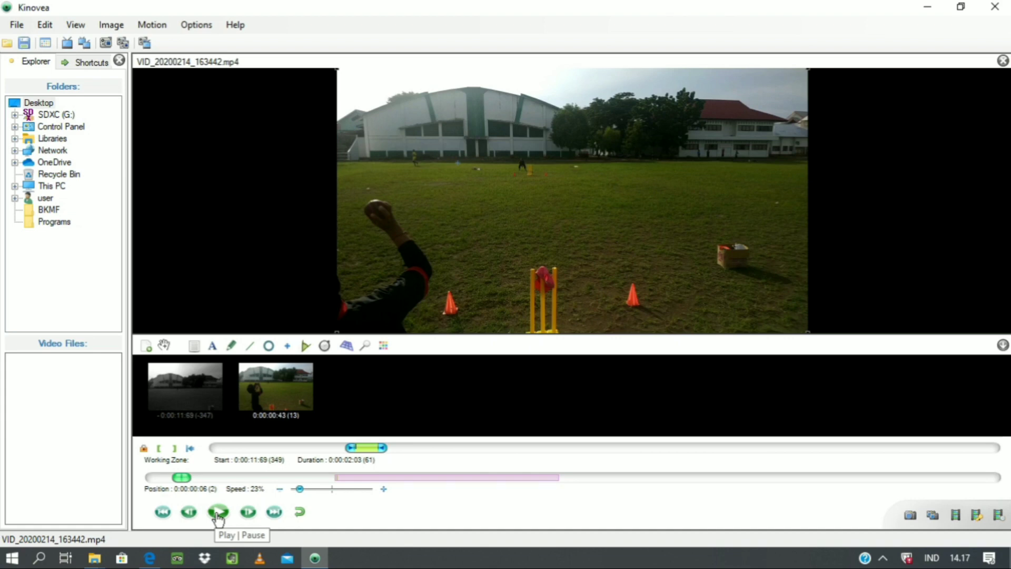
left_click(280, 490)
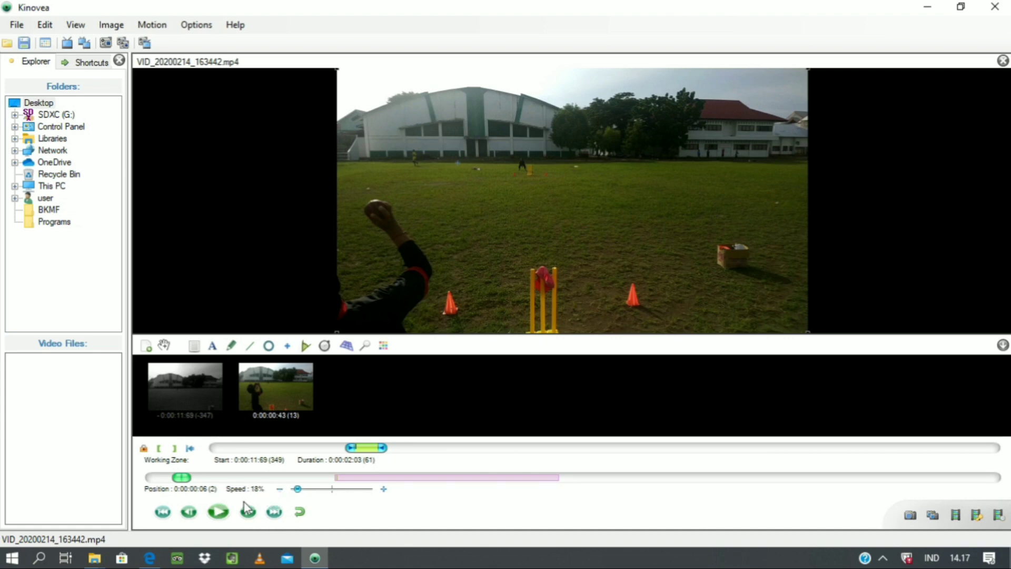
- Play the throw in slow motion, stepping back from frame 56 to 53, and replay it from the start to frame 7
left_click(218, 512)
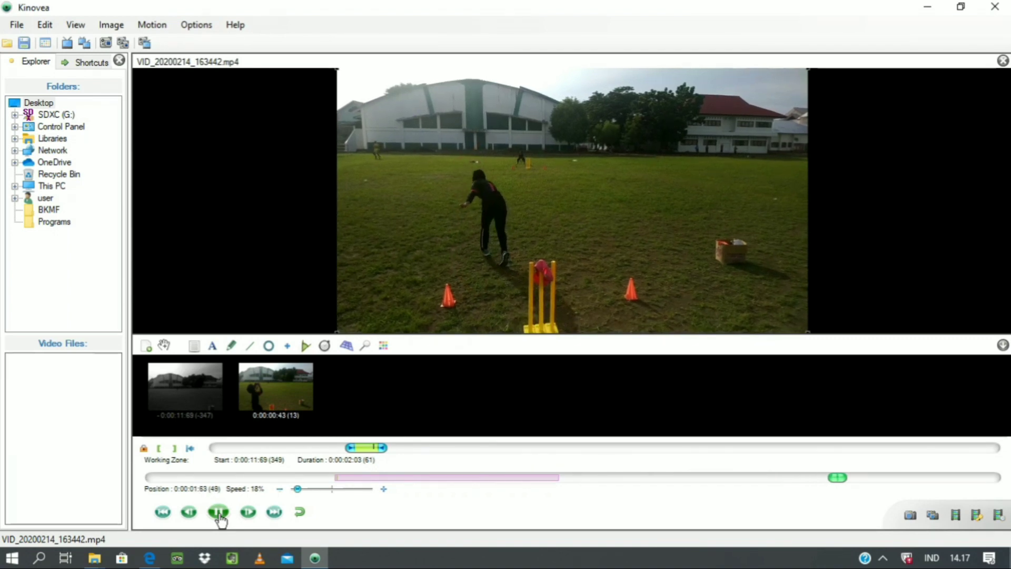
left_click(219, 515)
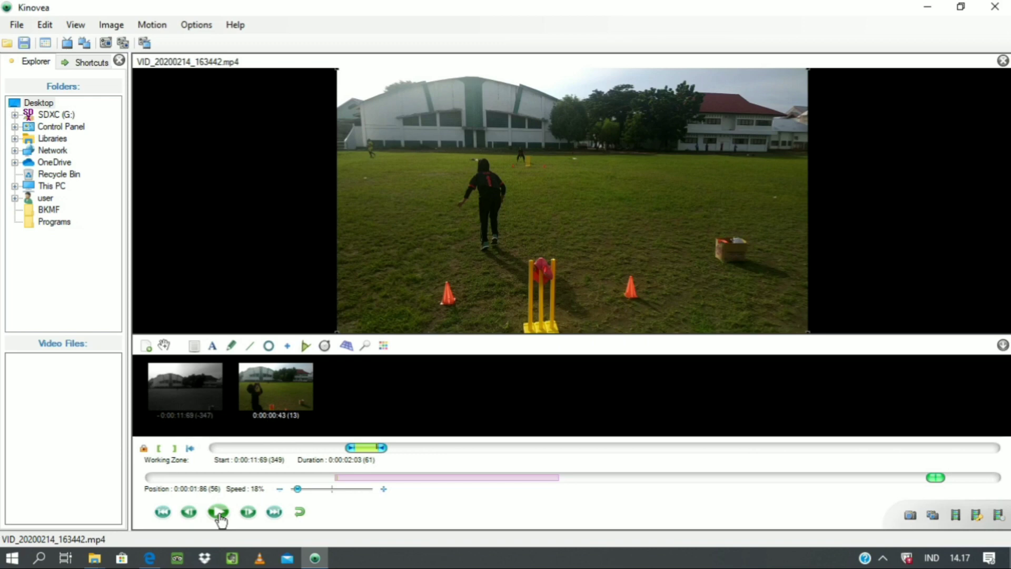
left_click(188, 513)
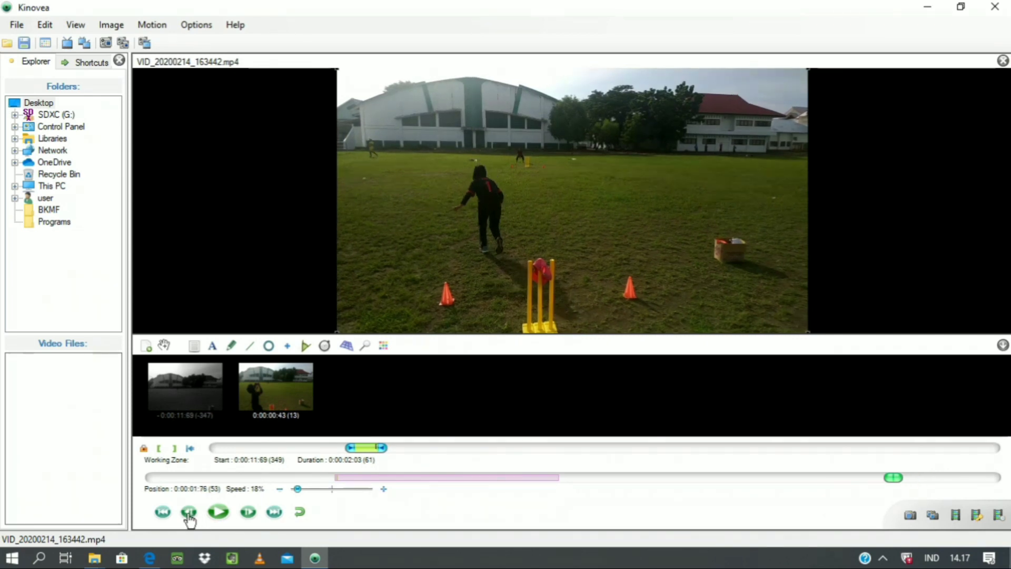
left_click(220, 513)
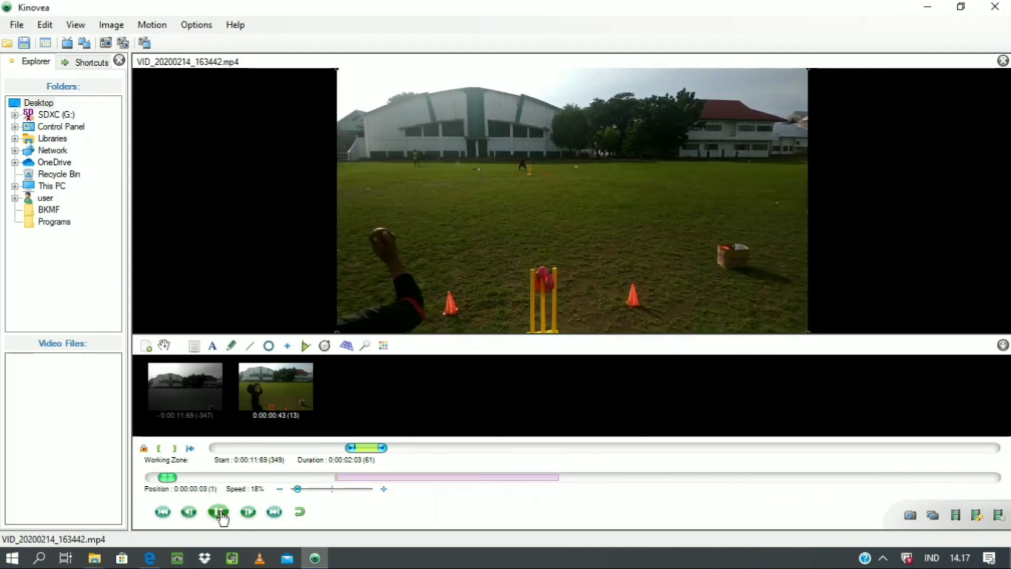
left_click(220, 514)
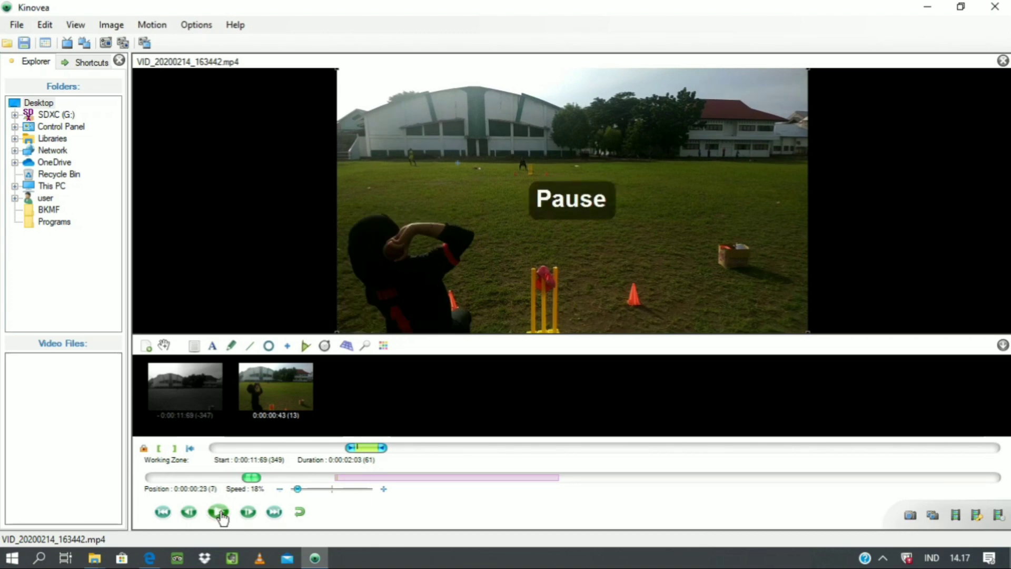
- Draw a line along the full height of the rightmost stump, calibrate it to 70 cm and move it onto the grass below the box
left_click(251, 347)
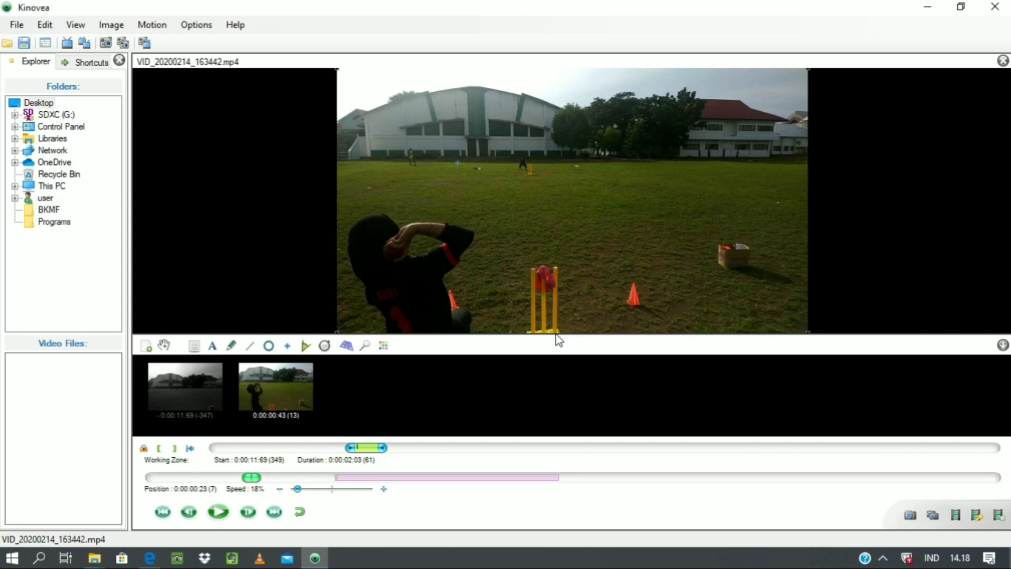
left_click_drag(554, 331, 555, 269)
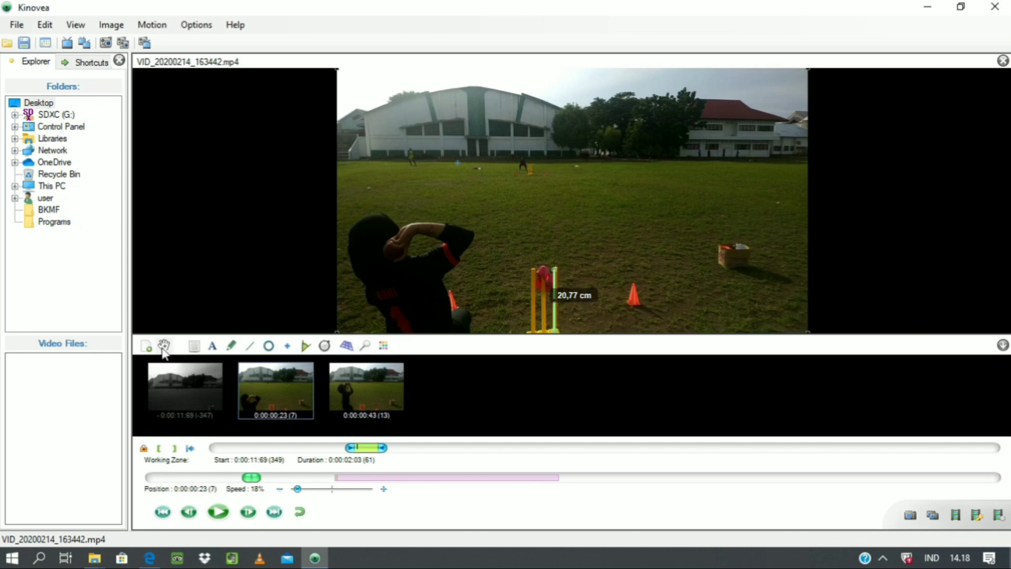
right_click(556, 314)
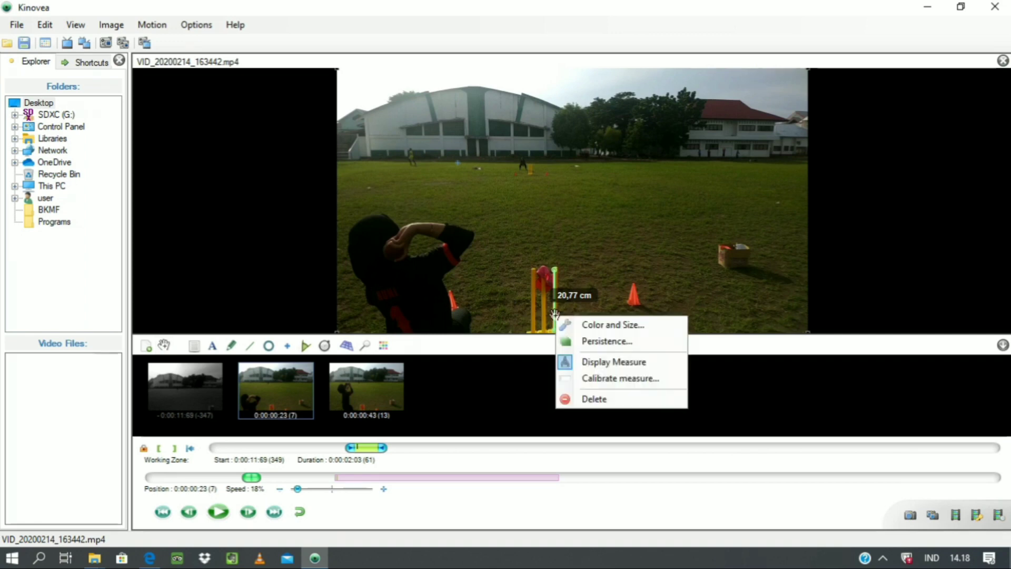
left_click(594, 379)
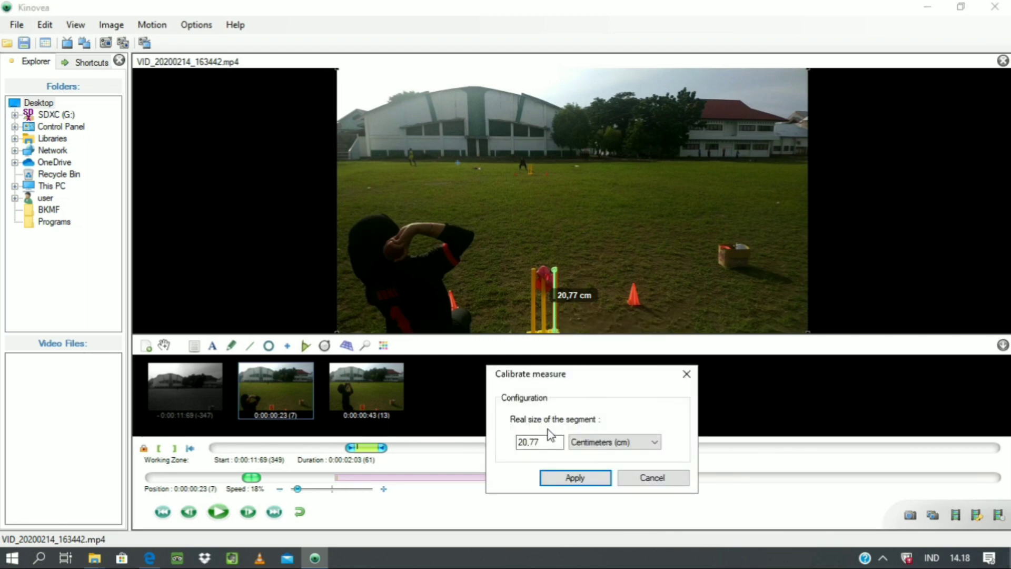
left_click(536, 442)
left_click_drag(536, 446, 544, 444)
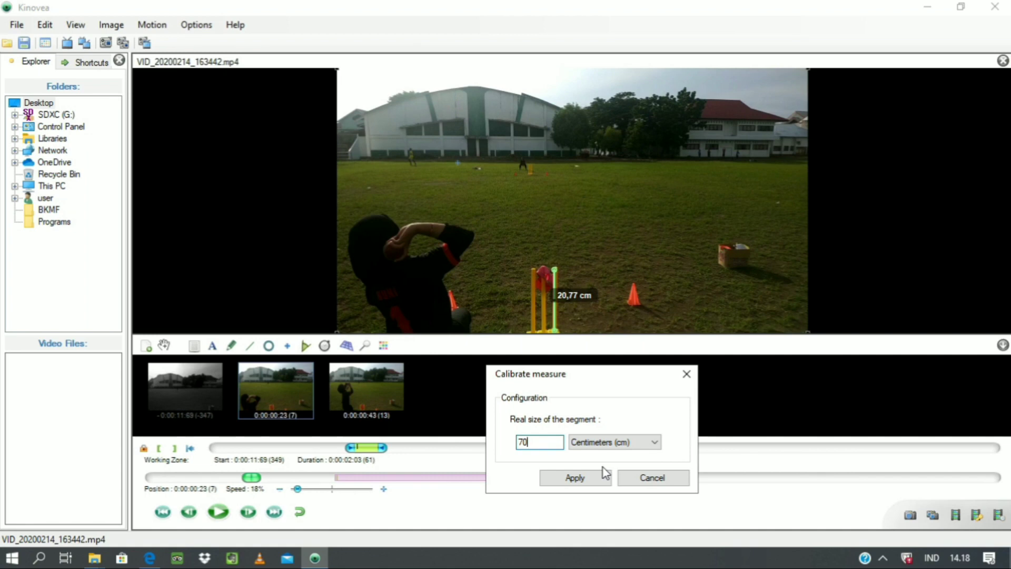
left_click(589, 478)
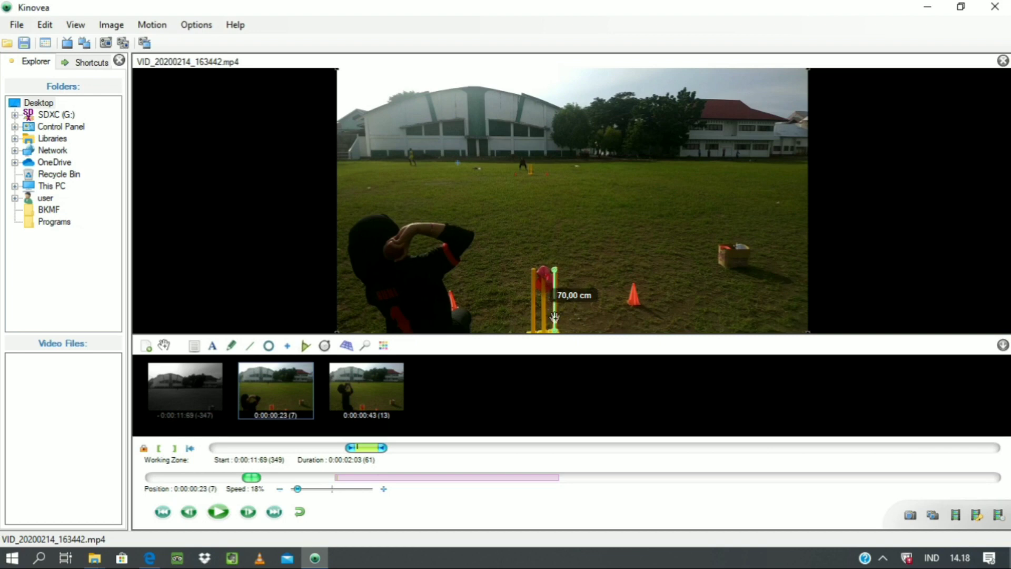
left_click_drag(555, 318, 768, 317)
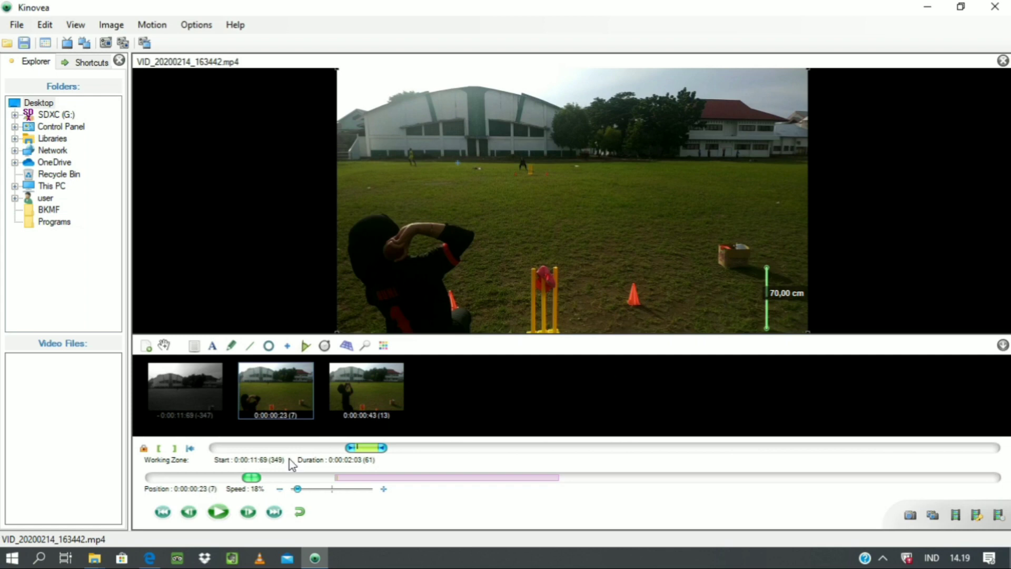
- Play the clip to frame 52, step back to frame 47, and play on until pausing at frame 28 of the throw
left_click(224, 512)
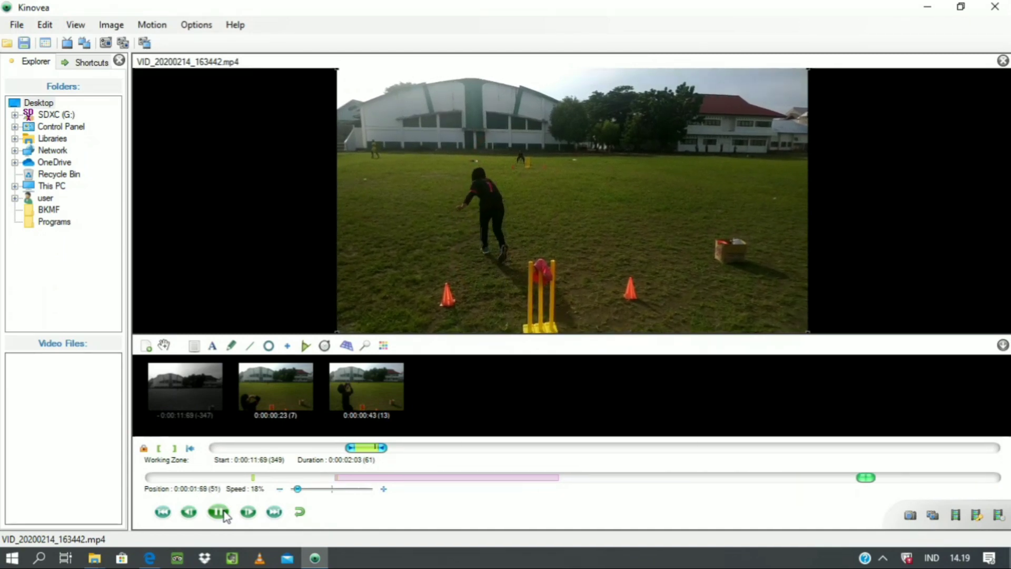
left_click(219, 512)
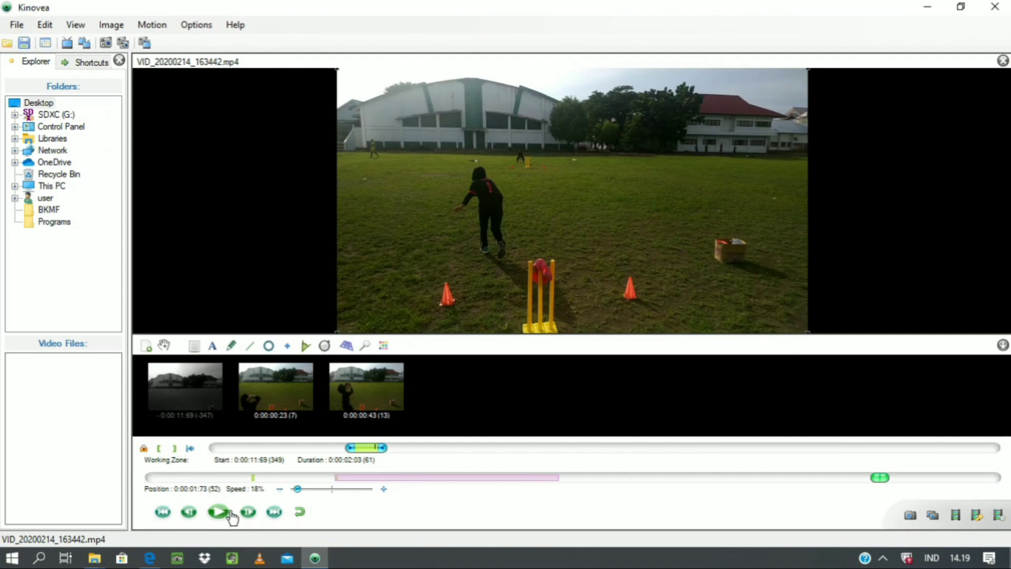
left_click(189, 513)
left_click(189, 512)
left_click(189, 512)
left_click(189, 512)
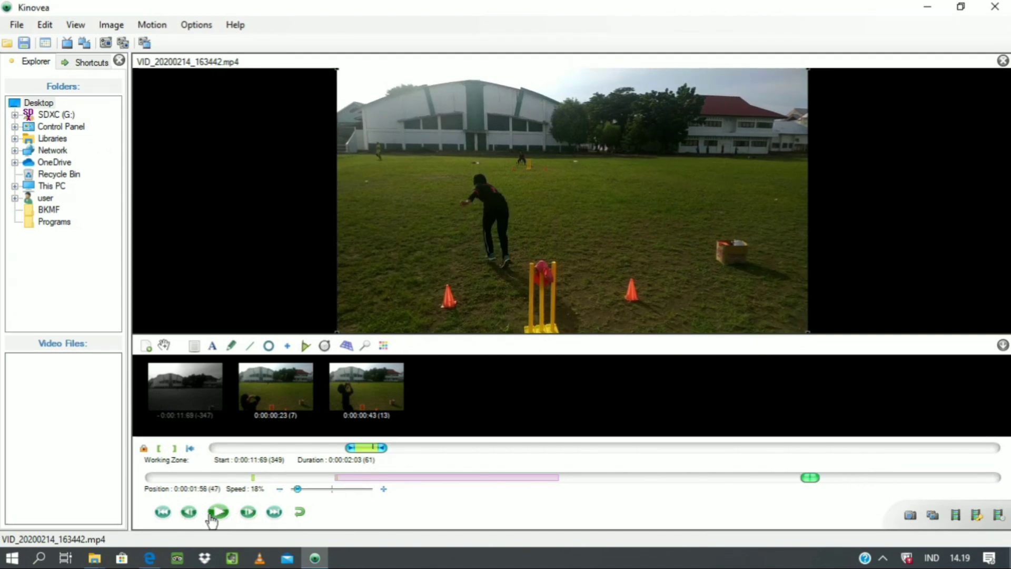
left_click(216, 517)
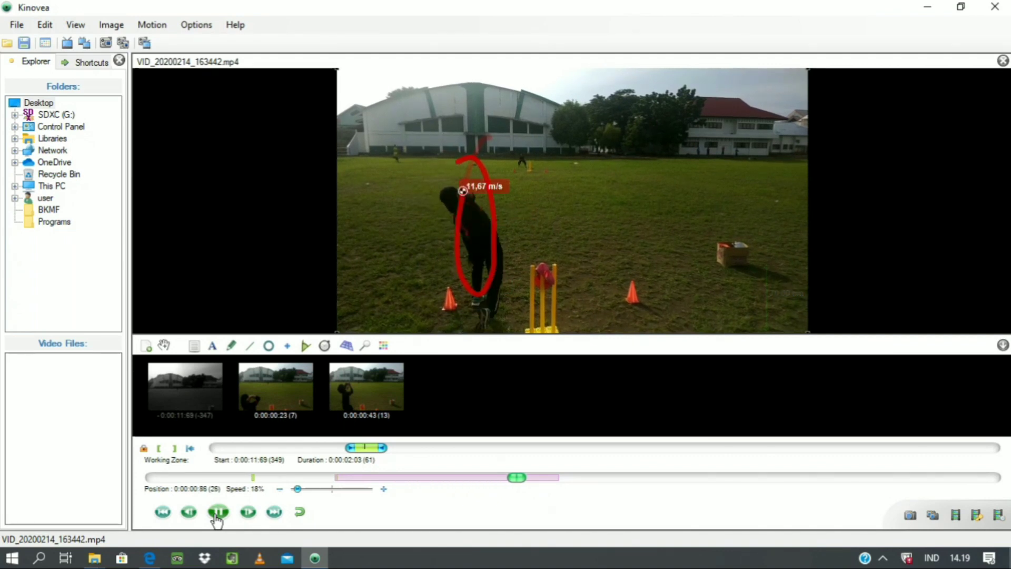
left_click(217, 514)
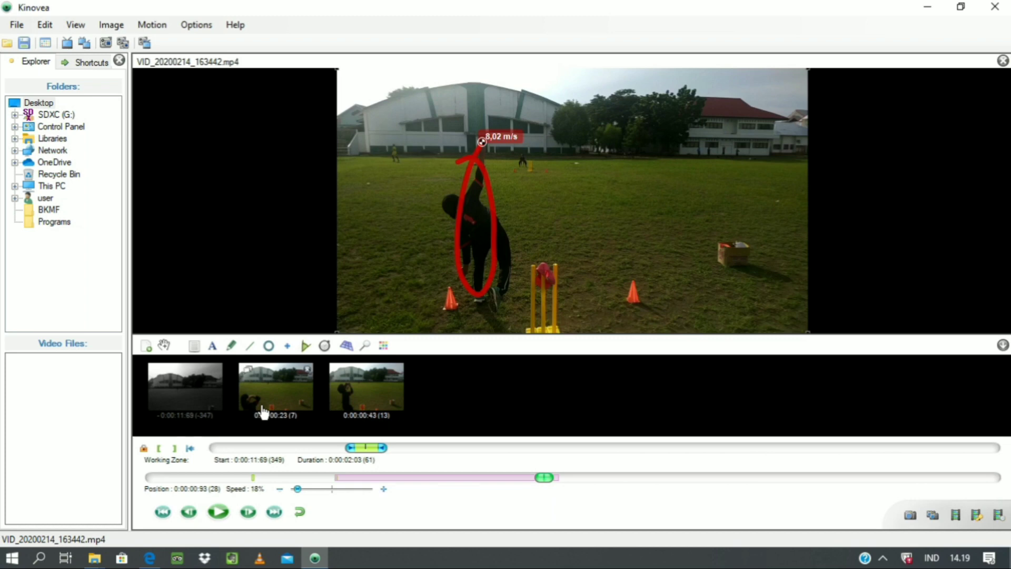
left_click(305, 349)
left_click(482, 141)
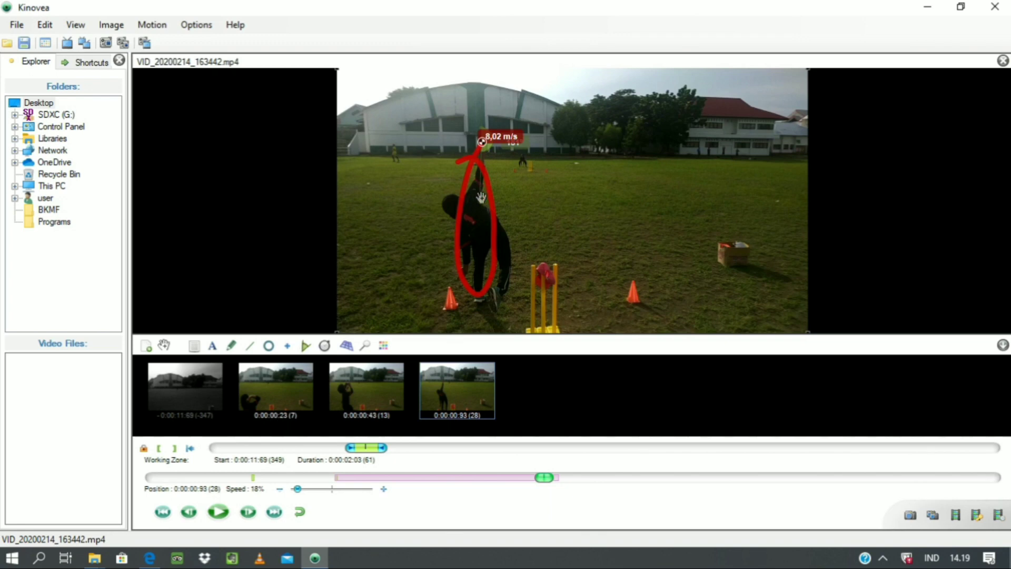
right_click(479, 201)
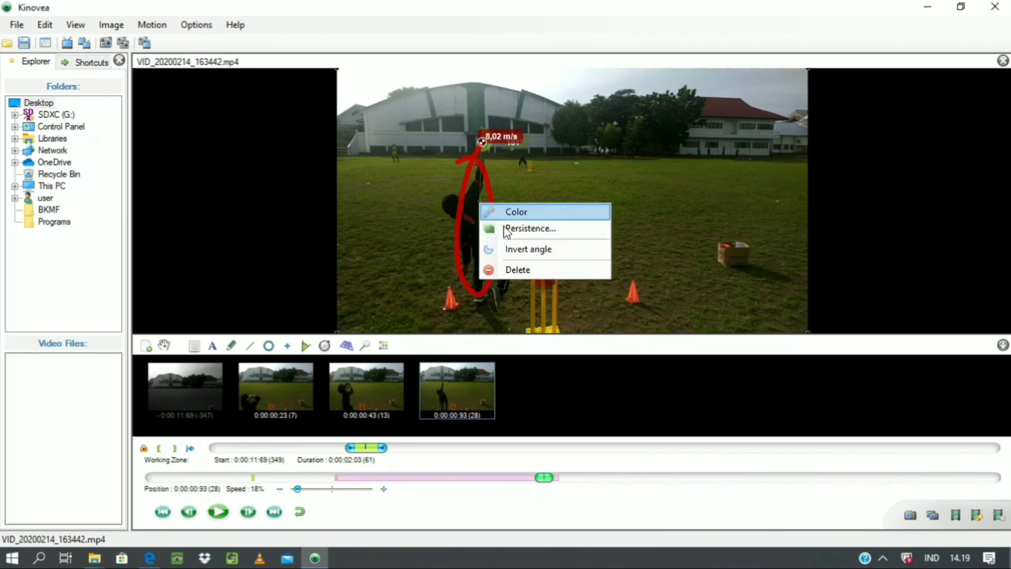
left_click(516, 273)
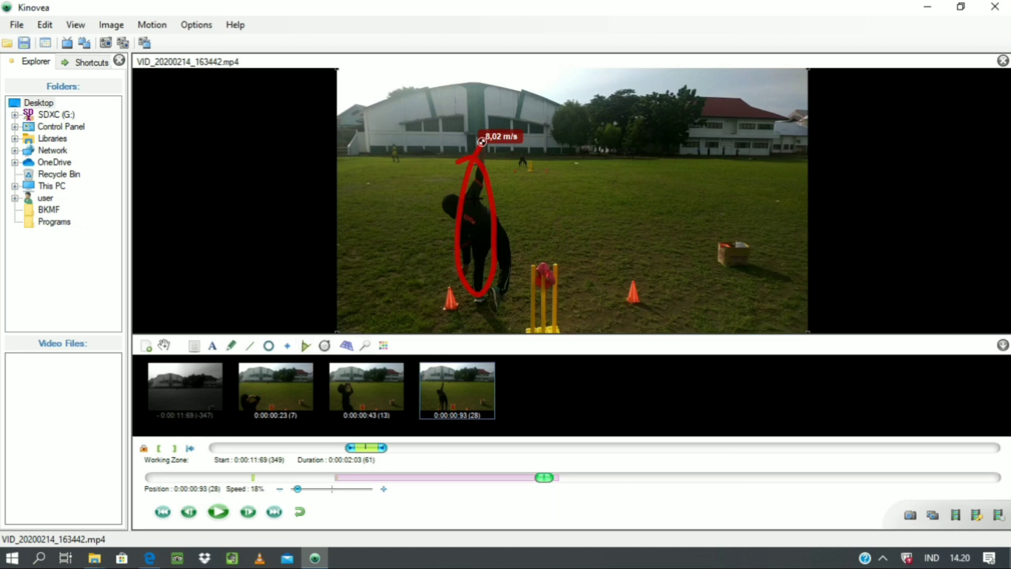
- Place an angle measurement on the thrower's raised arm and upper body, and adjust its end points along the limbs
left_click(490, 207)
left_click_drag(498, 216, 492, 225)
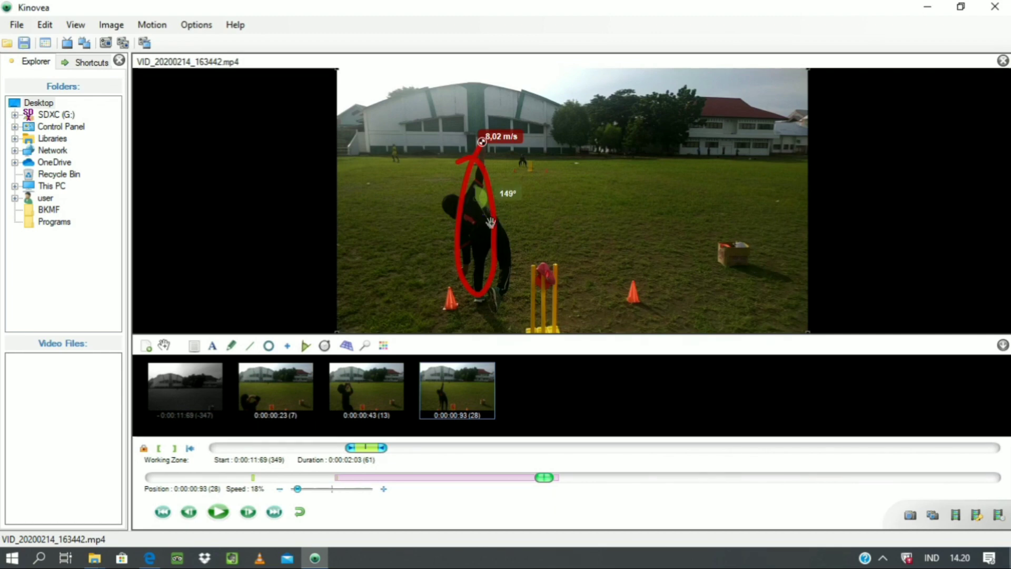
left_click_drag(478, 186, 481, 139)
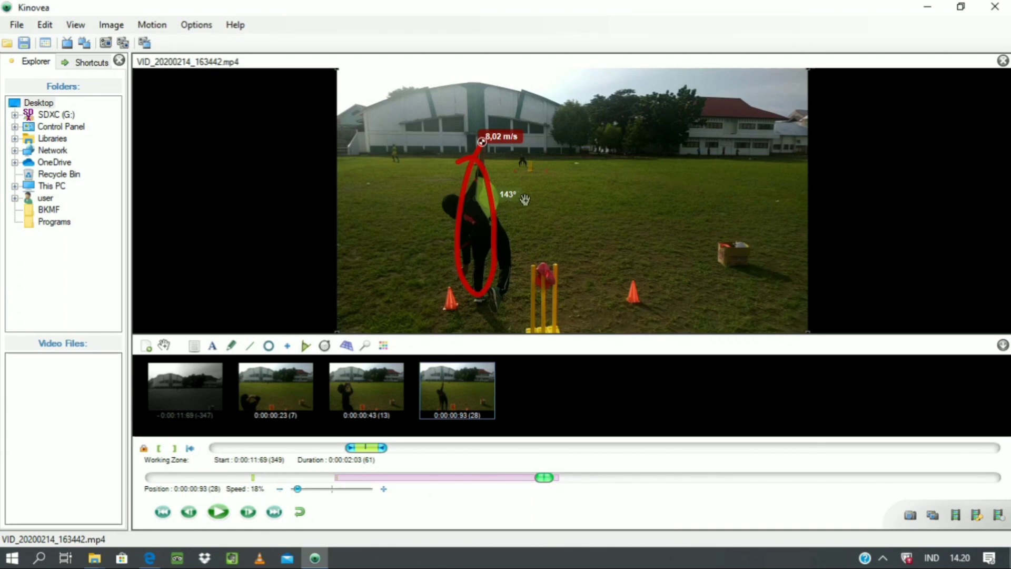
- Invert the angle on the thrower's arm to measure the opposite side, and try inverting it once more
right_click(480, 198)
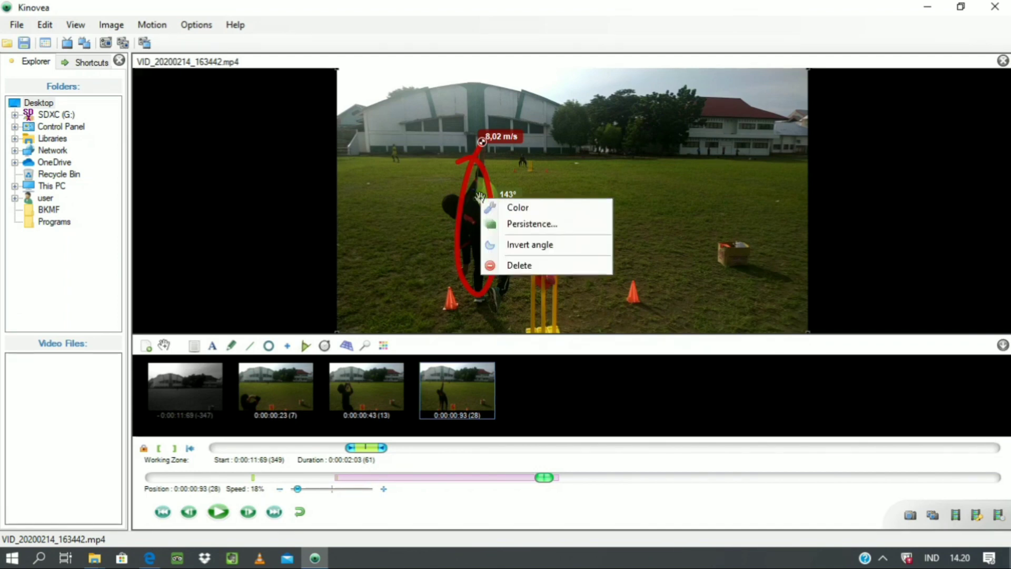
left_click(514, 247)
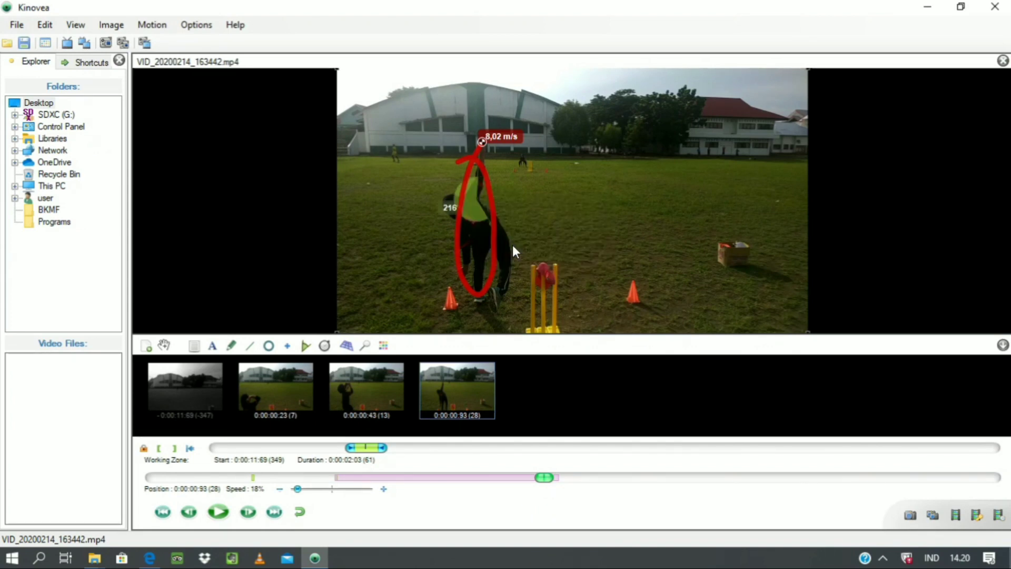
right_click(474, 213)
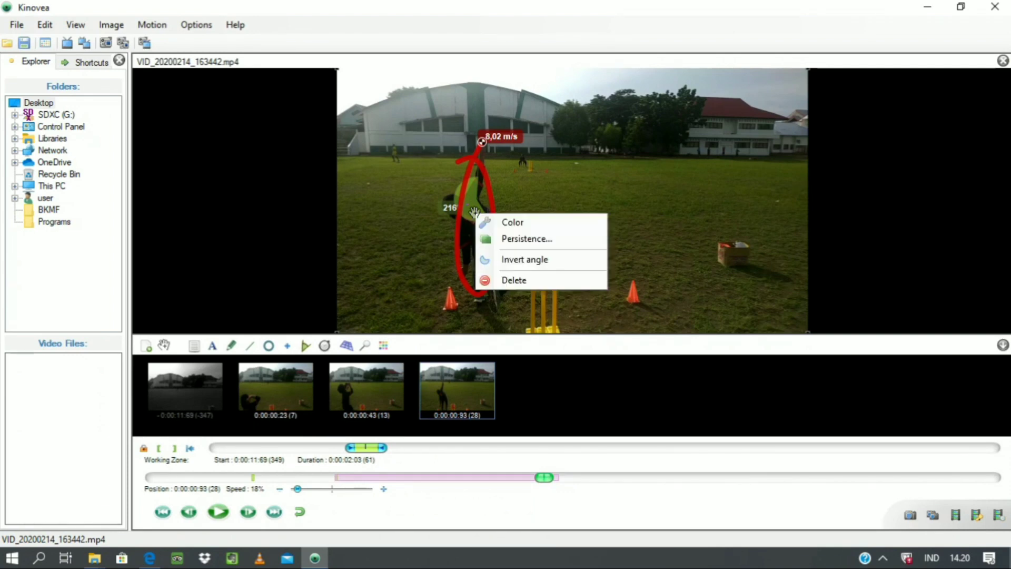
left_click(515, 261)
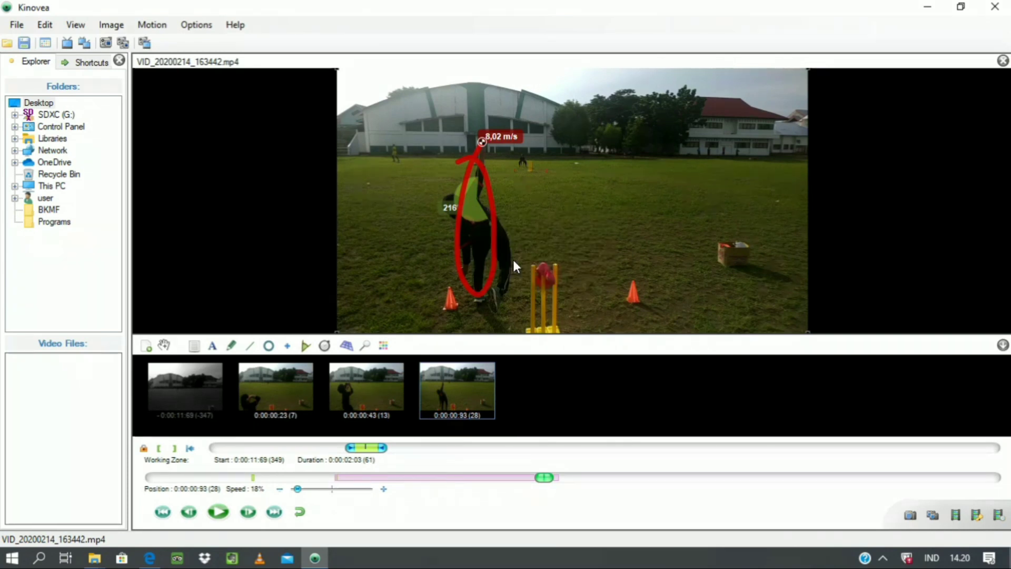